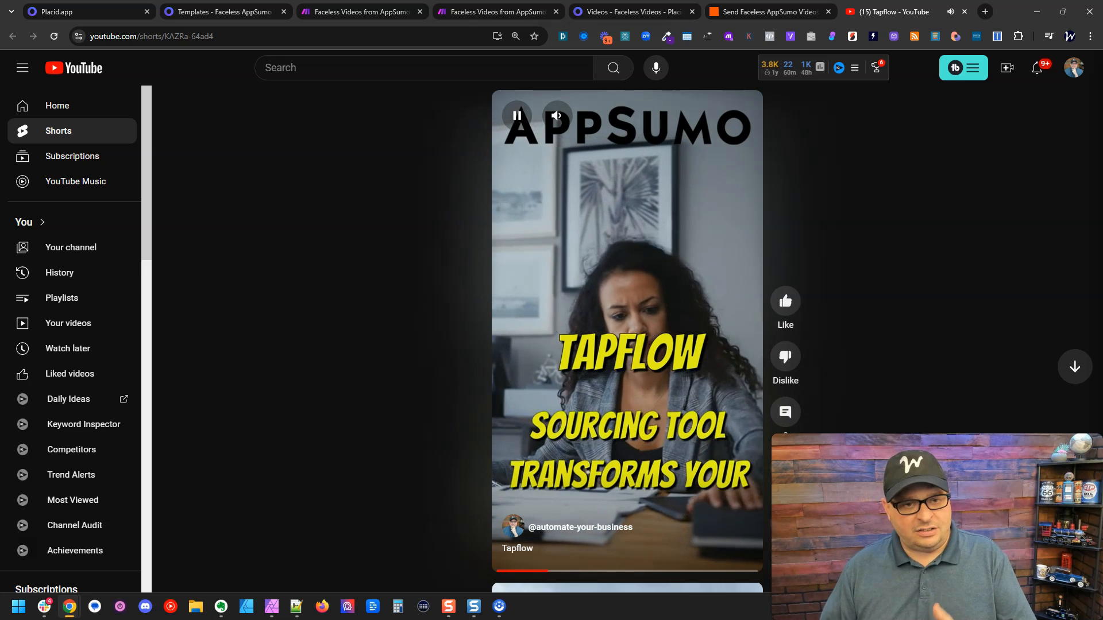
Switch to Placid, view the subscription plans, and open Template 1 of the Faceless Videos project for editing.
{"action": "left_click", "coordinate": [92, 12]}
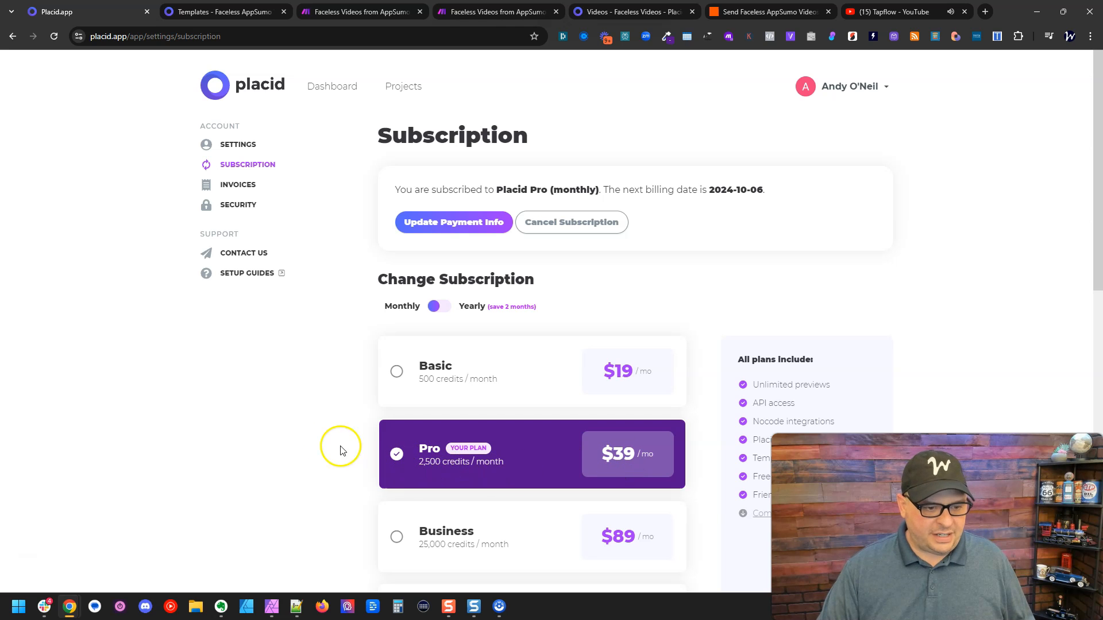
{"action": "left_click", "coordinate": [238, 430]}
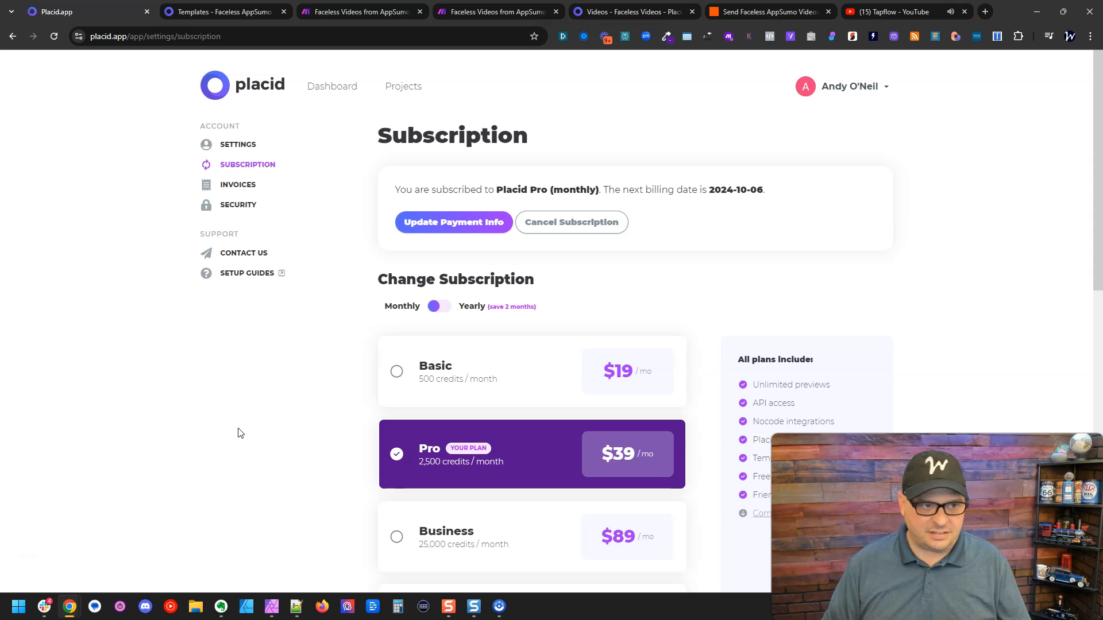
{"action": "left_click", "coordinate": [88, 286]}
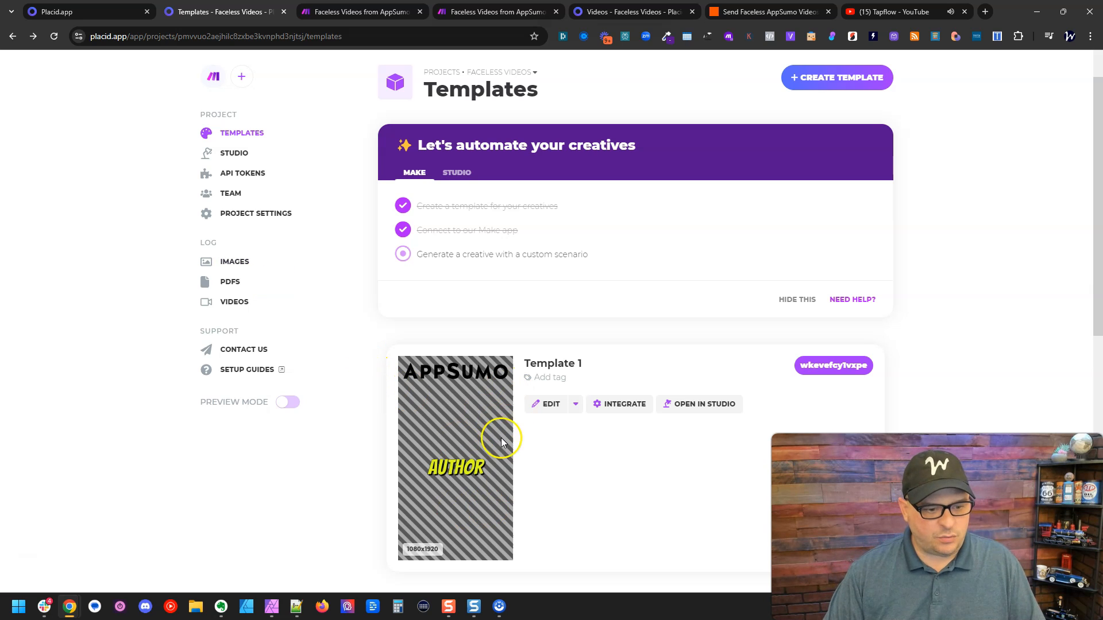
{"action": "left_click", "coordinate": [551, 405]}
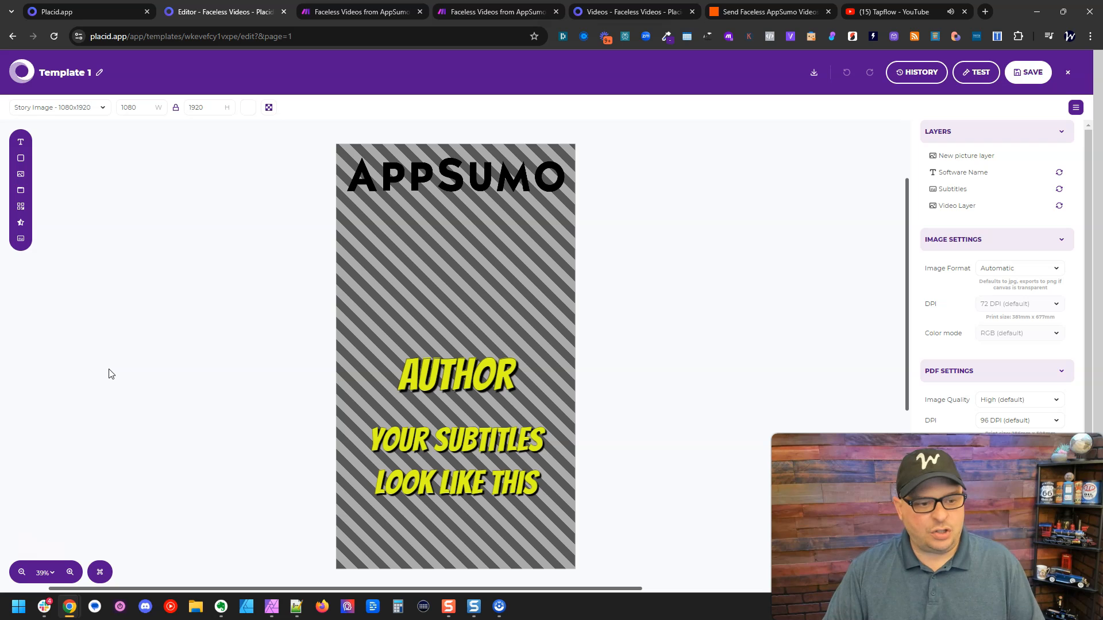
Inspect the template's AppSumo picture, Video Layer, Software Name and Subtitles layers, including the subtitle text style and shadow settings.
{"action": "left_click", "coordinate": [414, 175]}
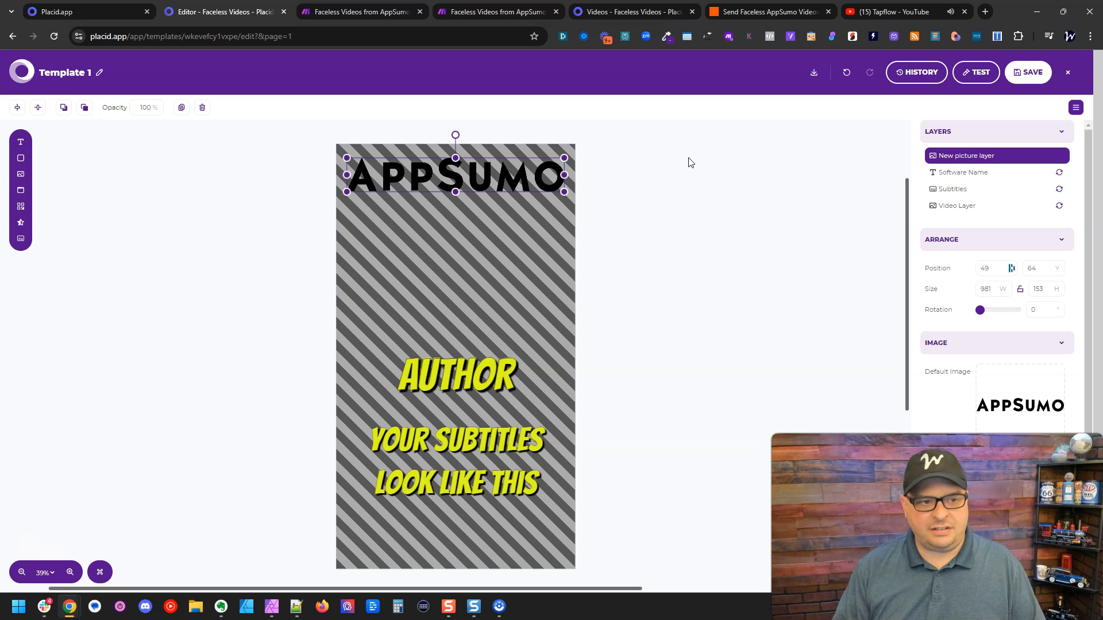
{"action": "left_click", "coordinate": [524, 251]}
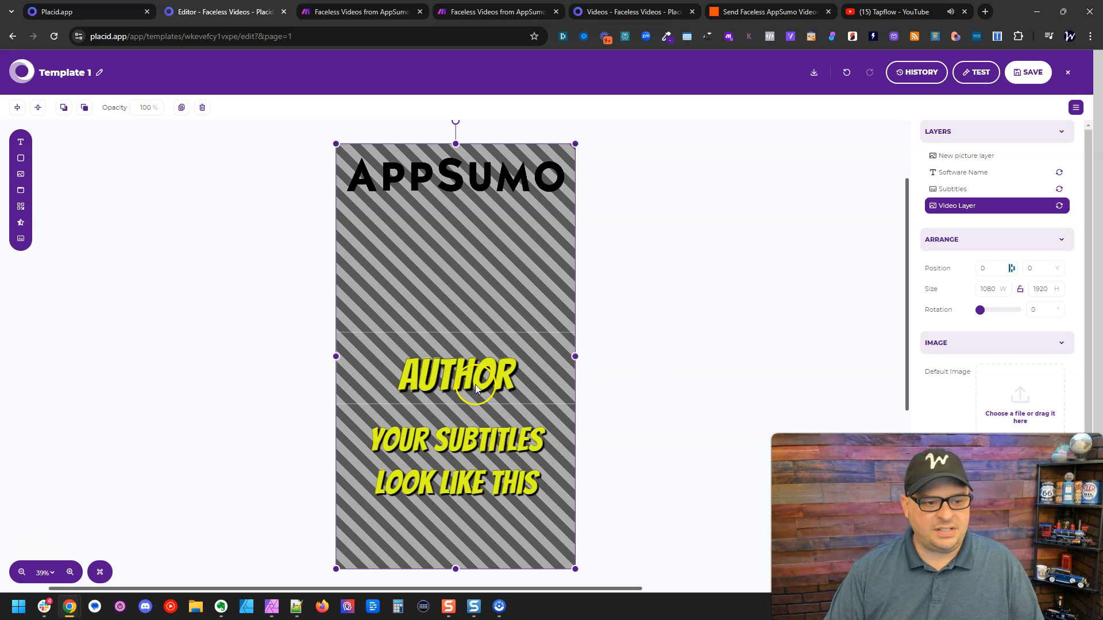
{"action": "left_click", "coordinate": [555, 373]}
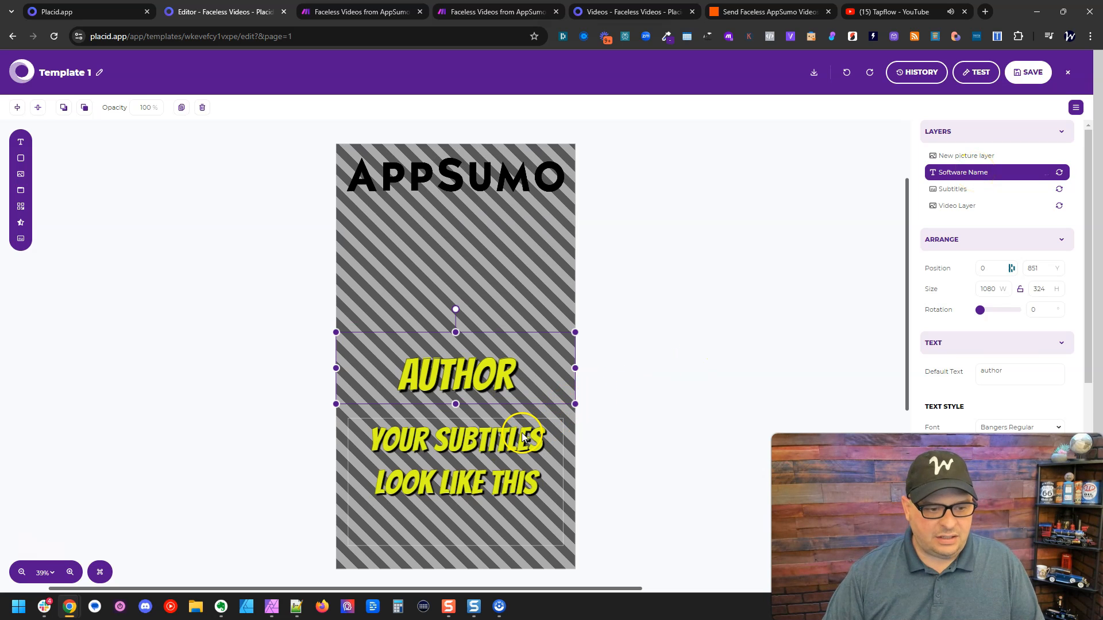
{"action": "left_click", "coordinate": [521, 432]}
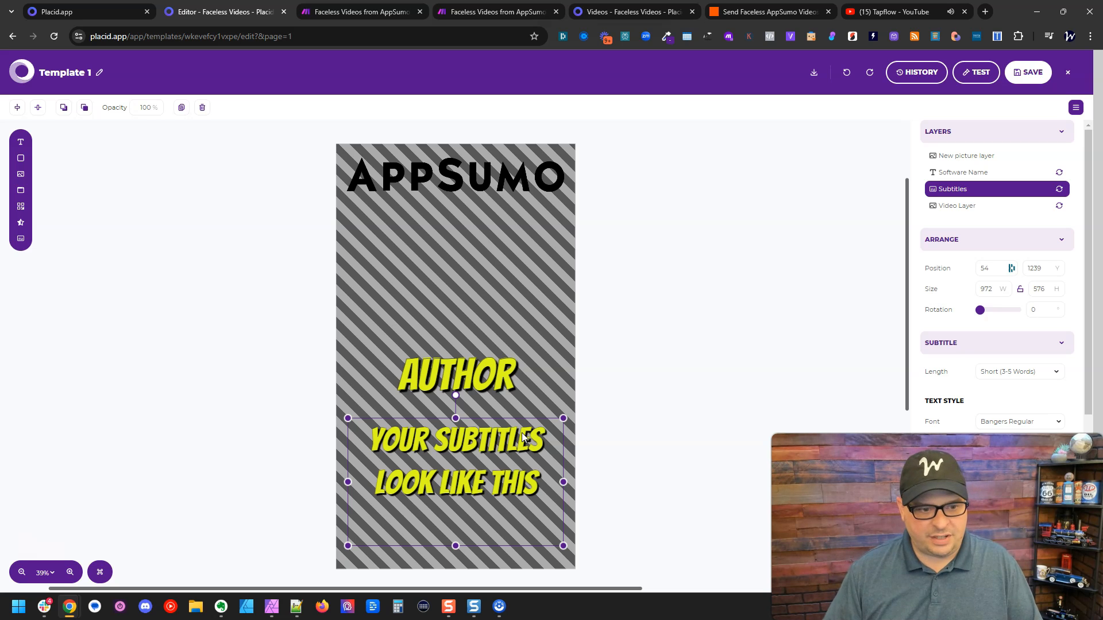
{"action": "scroll", "coordinate": [984, 412], "scroll_direction": "down", "scroll_amount": 5}
{"action": "left_click", "coordinate": [989, 396]}
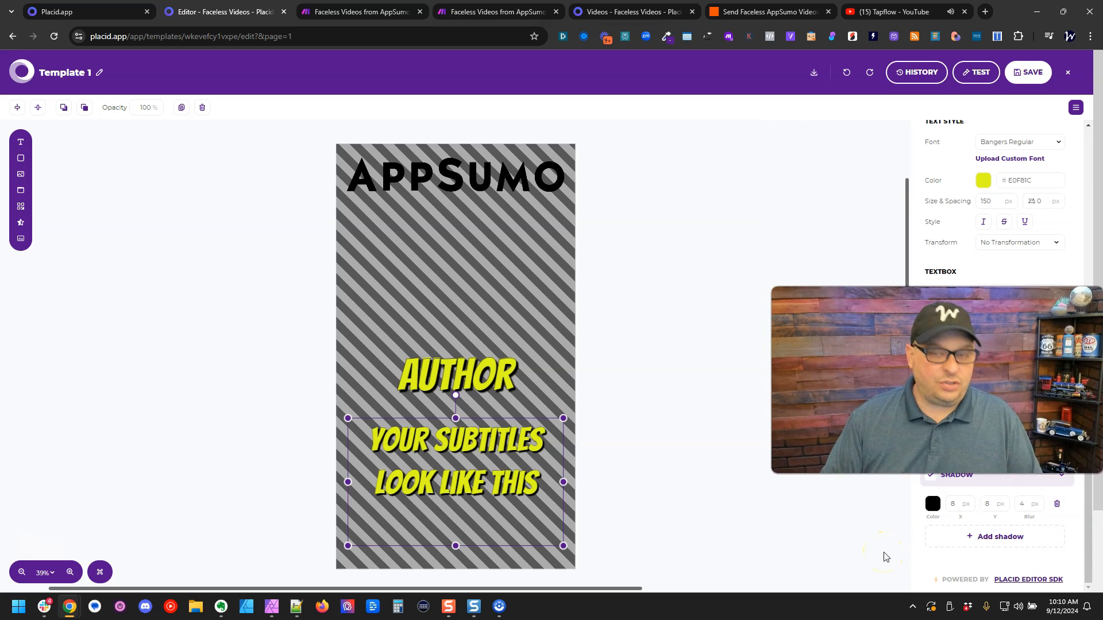
{"action": "left_click", "coordinate": [733, 294]}
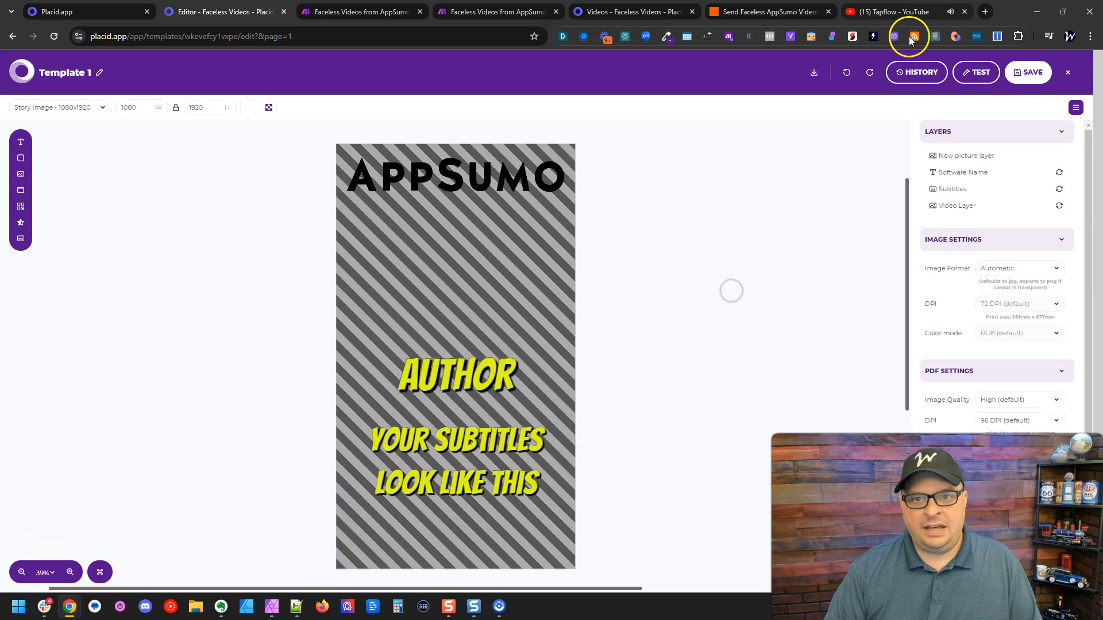
Switch to Make and review the Faceless Videos from AppSumo Software Products (Pexels Video) scenario and its Part 2 scenario.
{"action": "left_click", "coordinate": [901, 12]}
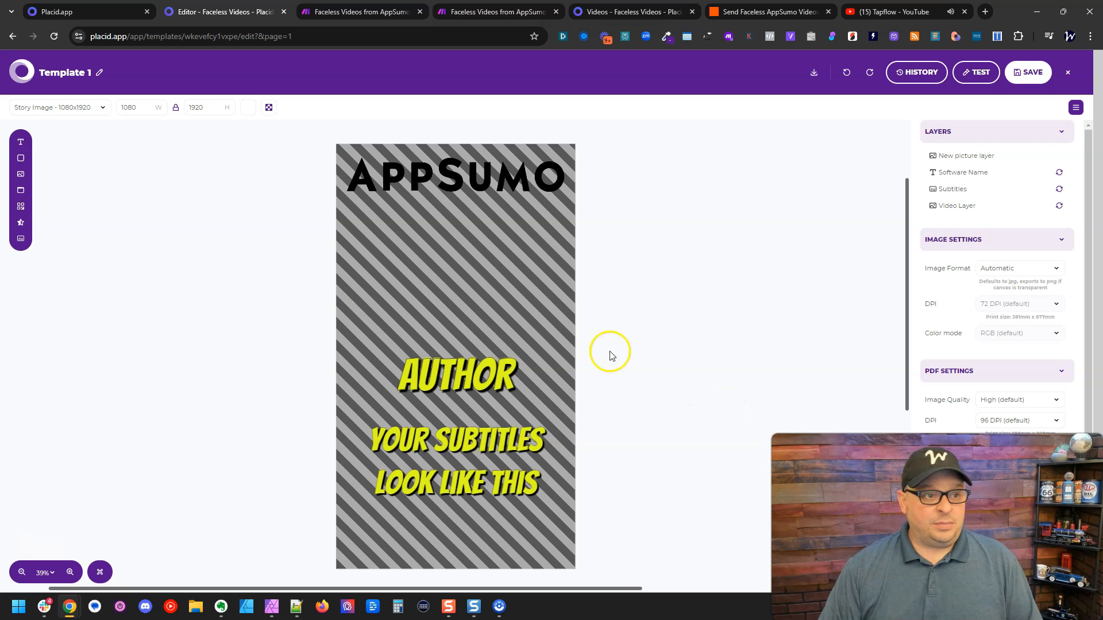
{"action": "left_click", "coordinate": [341, 12]}
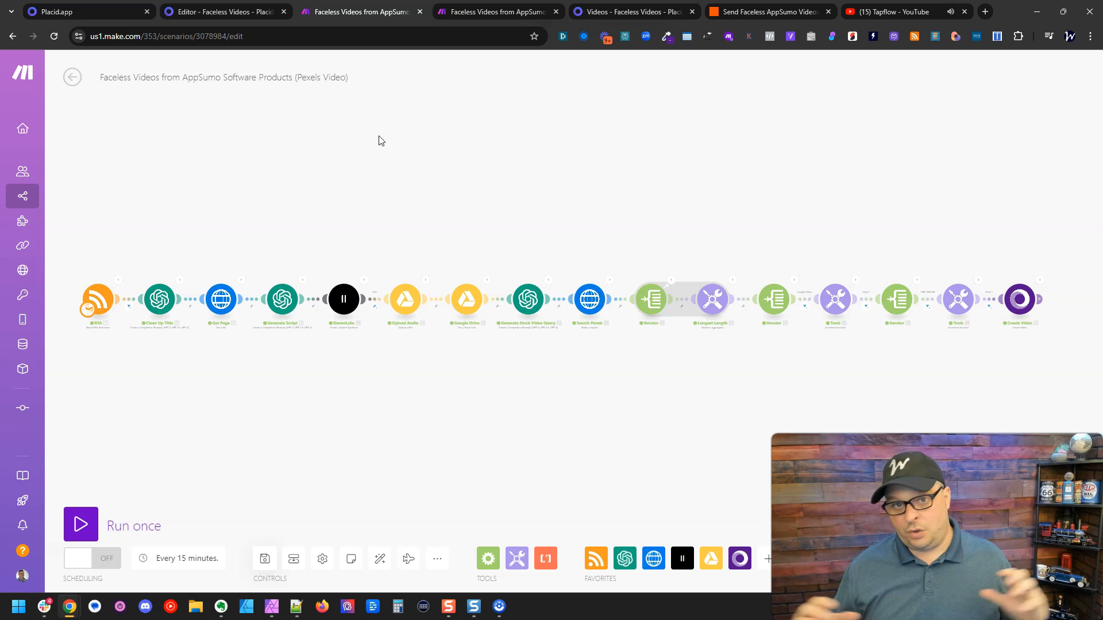
{"action": "left_click", "coordinate": [393, 139]}
{"action": "left_click", "coordinate": [498, 11]}
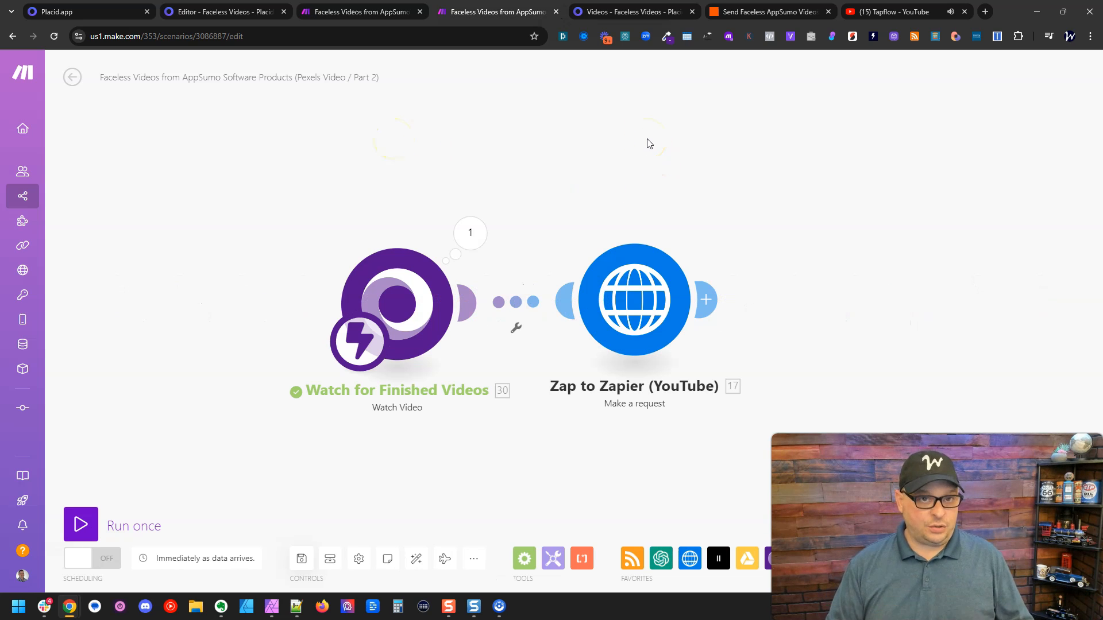
{"action": "key", "text": "ctrl+shift+Tab"}
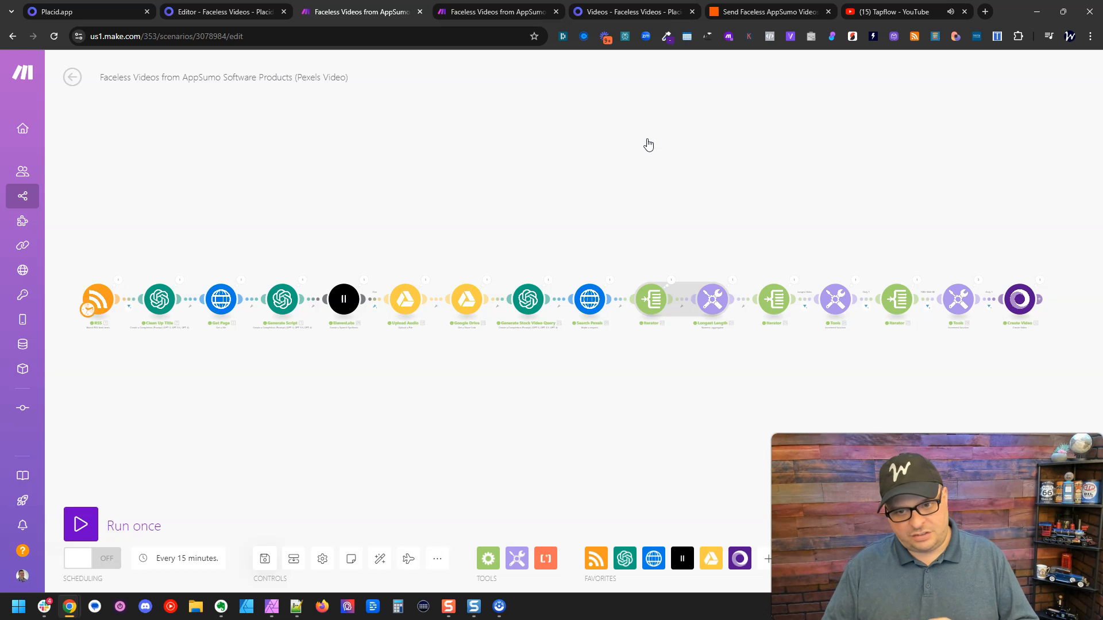
{"action": "key", "text": "ctrl+Tab"}
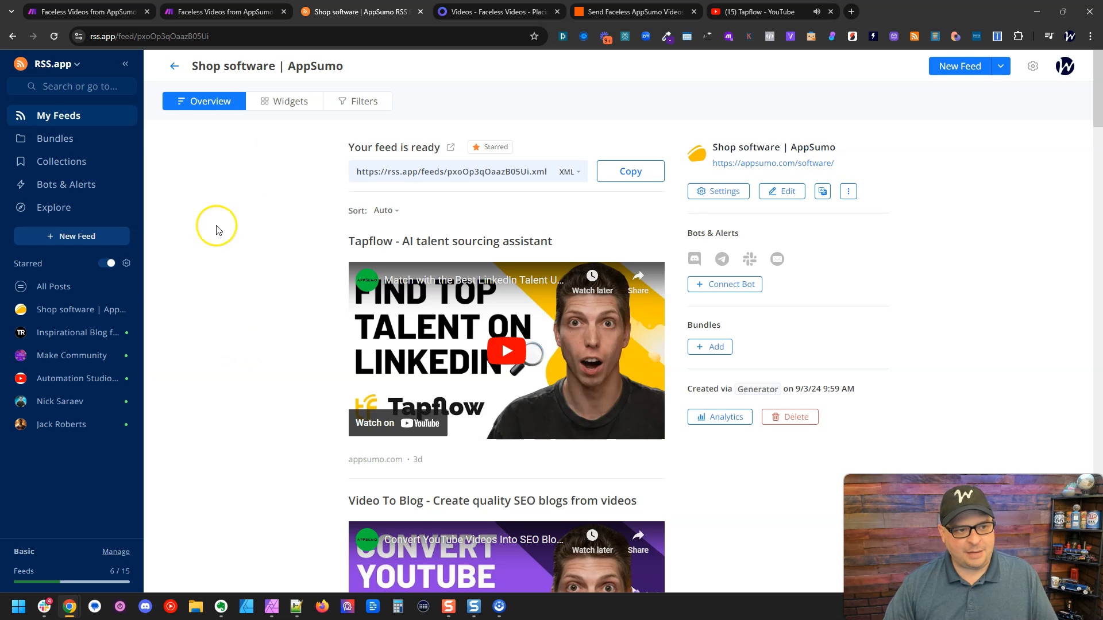
View the RSS Generator's new feed form in RSS.app and return to the Shop software | AppSumo feed.
{"action": "left_click", "coordinate": [174, 67]}
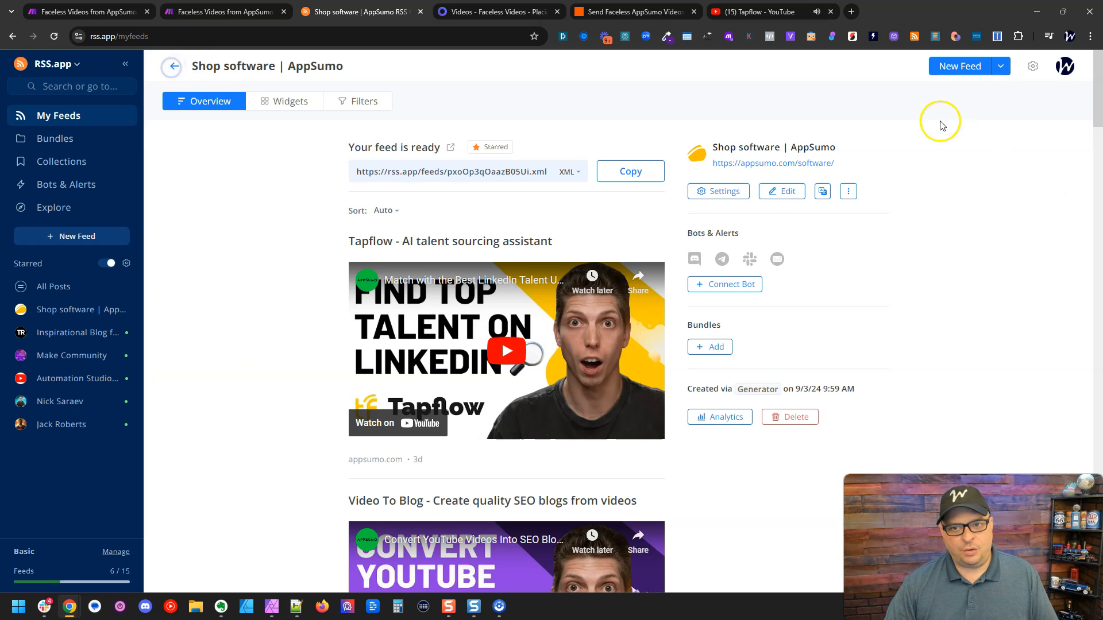
{"action": "left_click", "coordinate": [951, 68]}
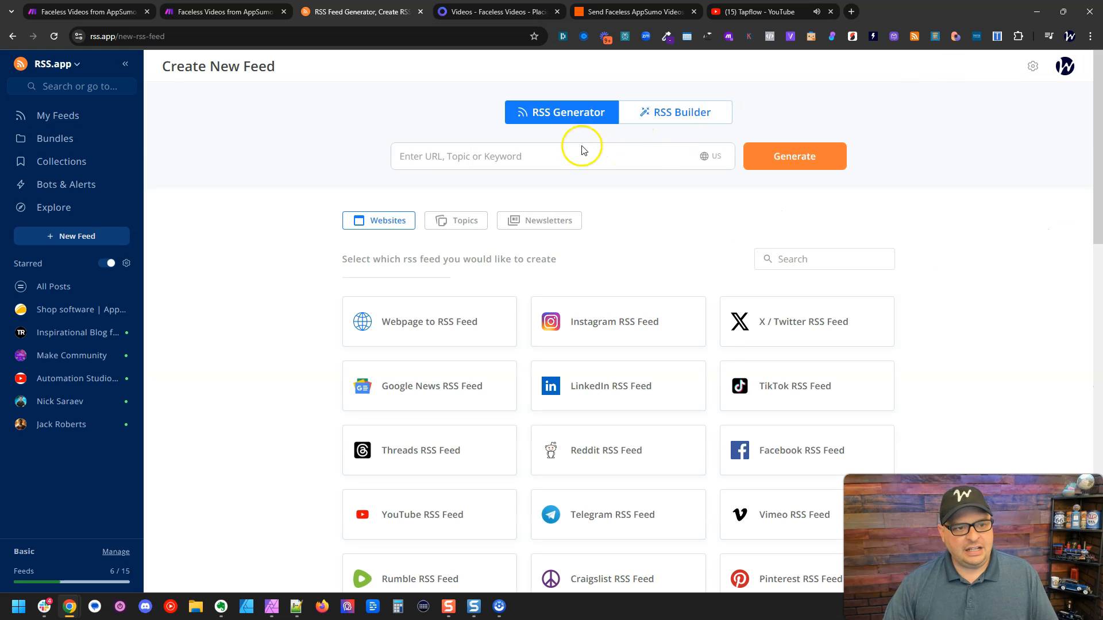
{"action": "left_click", "coordinate": [571, 158]}
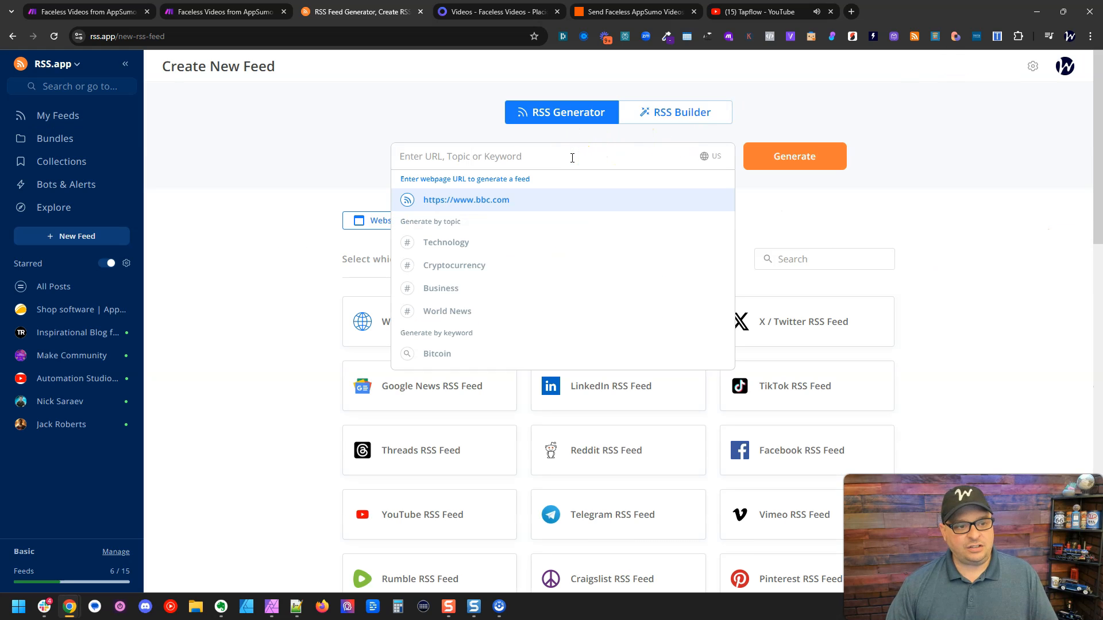
{"action": "left_click", "coordinate": [333, 128]}
{"action": "left_click", "coordinate": [788, 146]}
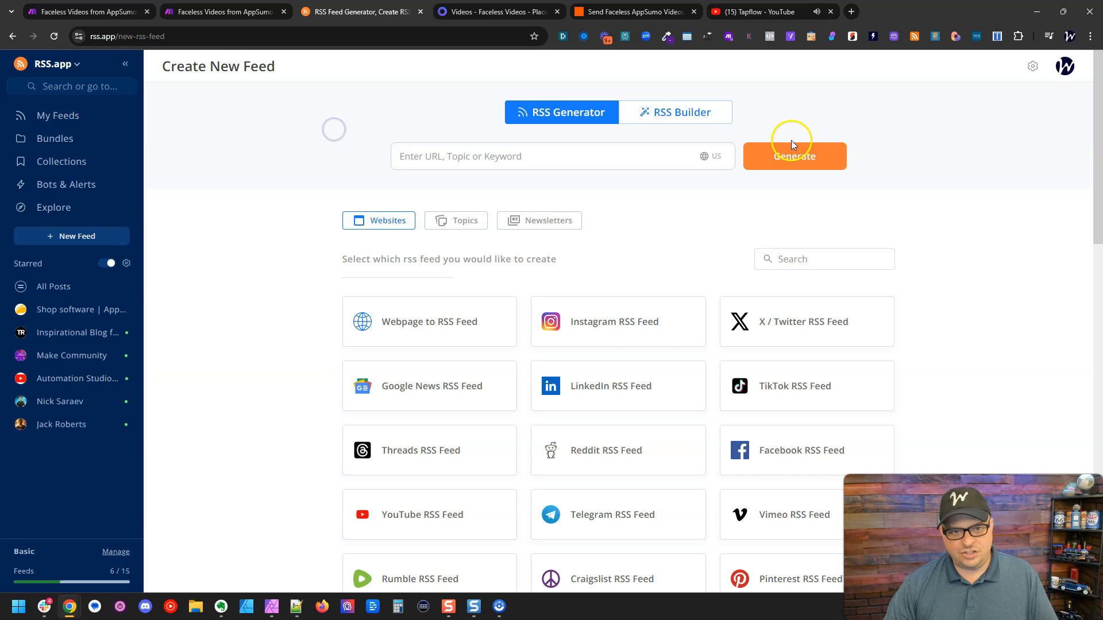
{"action": "left_click", "coordinate": [12, 37]}
{"action": "left_click", "coordinate": [226, 163]}
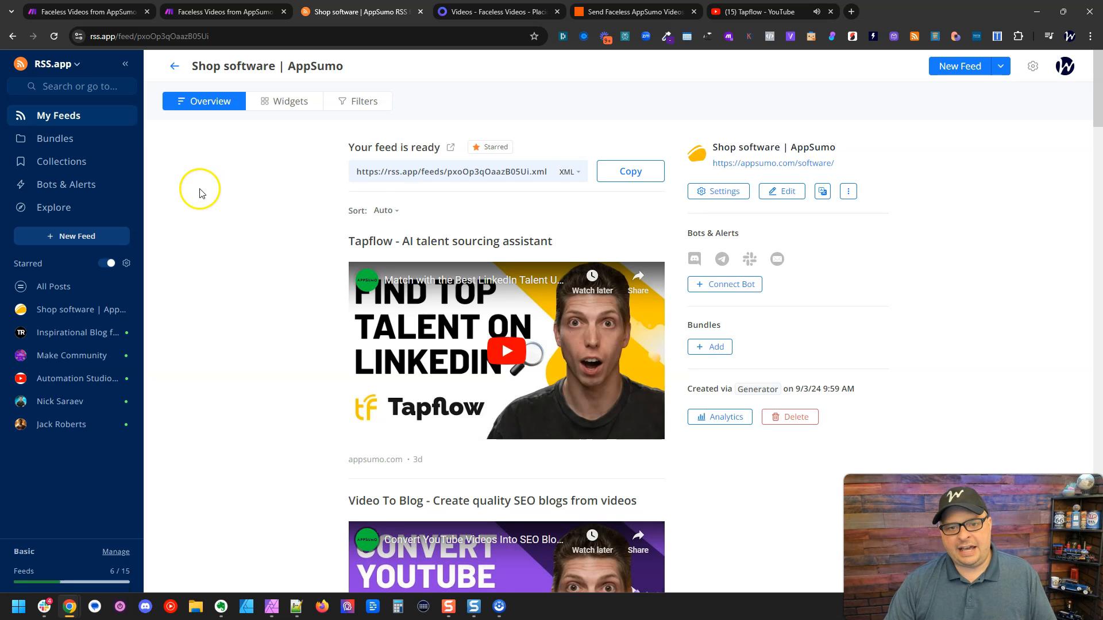
View the AppSumo software page behind the feed and look through the feed's product entries in RSS.app.
{"action": "left_click", "coordinate": [739, 164]}
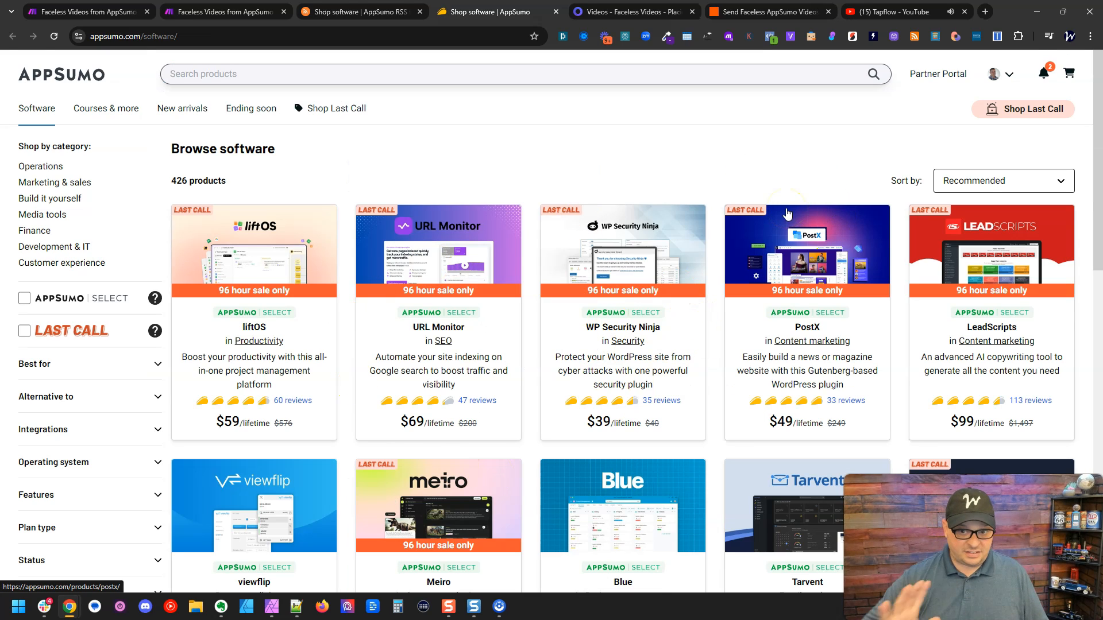
{"action": "key", "text": "ctrl+shift+Tab"}
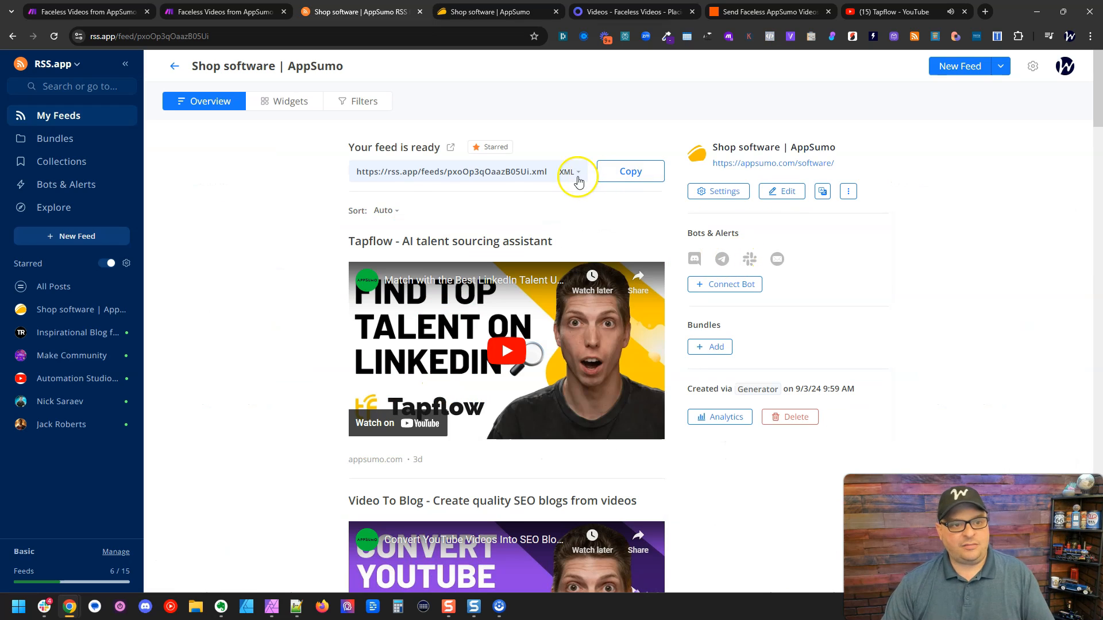
{"action": "scroll", "coordinate": [264, 299], "scroll_direction": "down", "scroll_amount": 2}
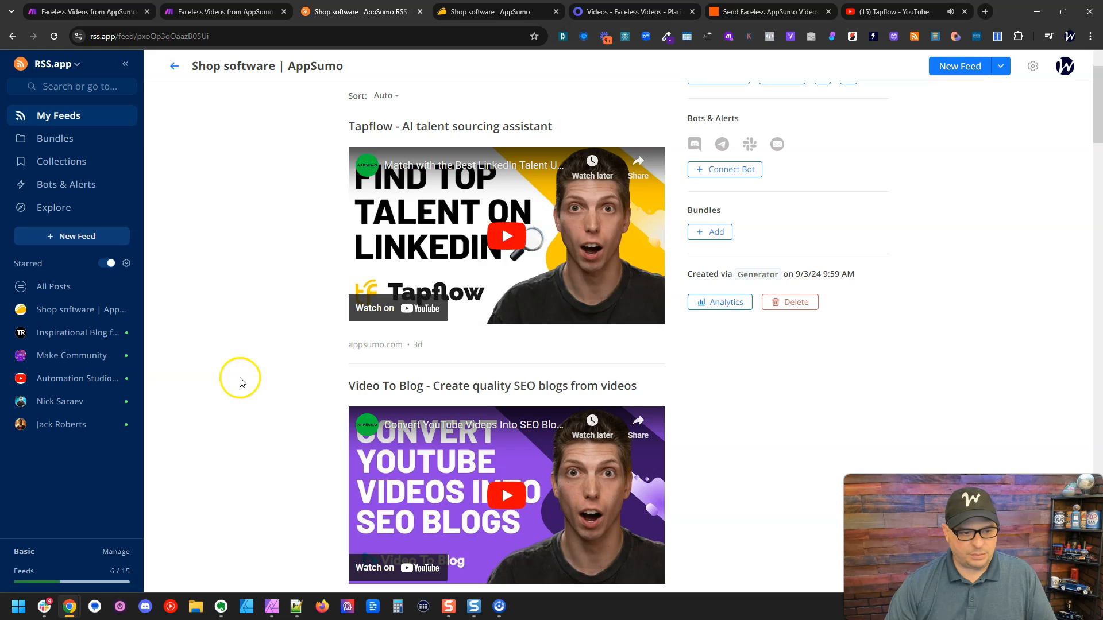
{"action": "scroll", "coordinate": [240, 368], "scroll_direction": "down", "scroll_amount": 5}
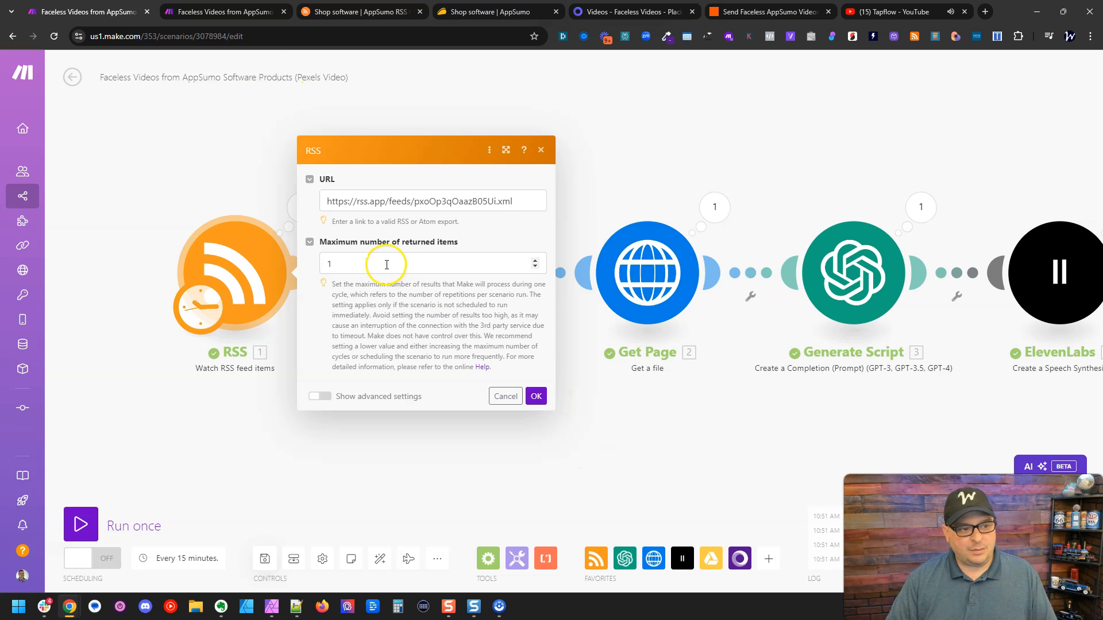
Close the RSS module's settings in the Make scenario and examine the product title in the module's output bundle.
{"action": "left_click", "coordinate": [534, 395]}
{"action": "left_click", "coordinate": [450, 260]}
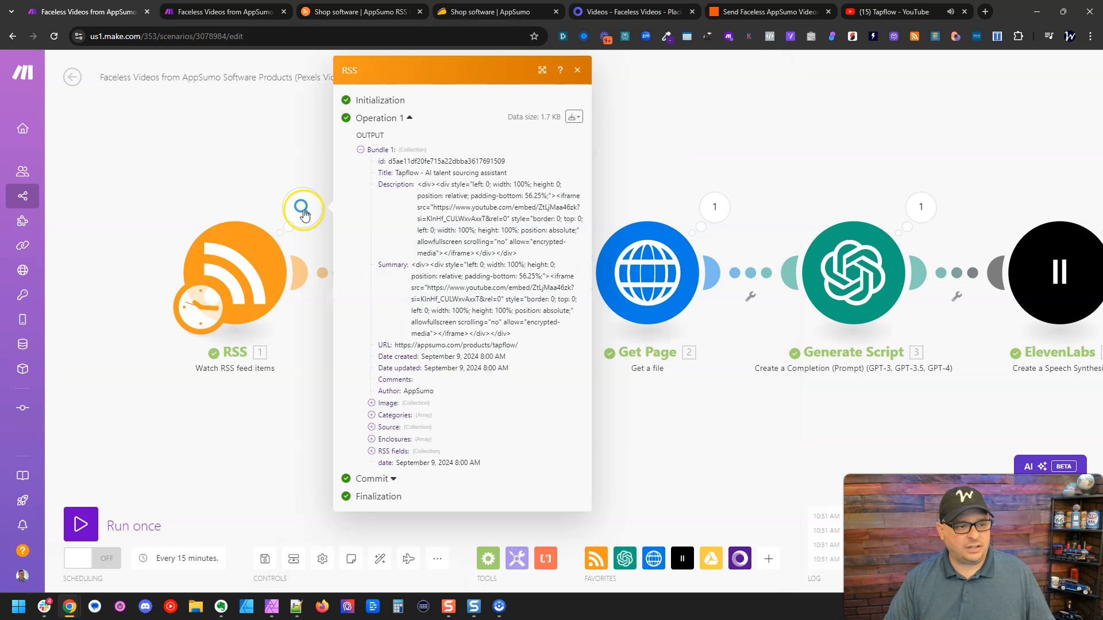
{"action": "double_click", "coordinate": [406, 172]}
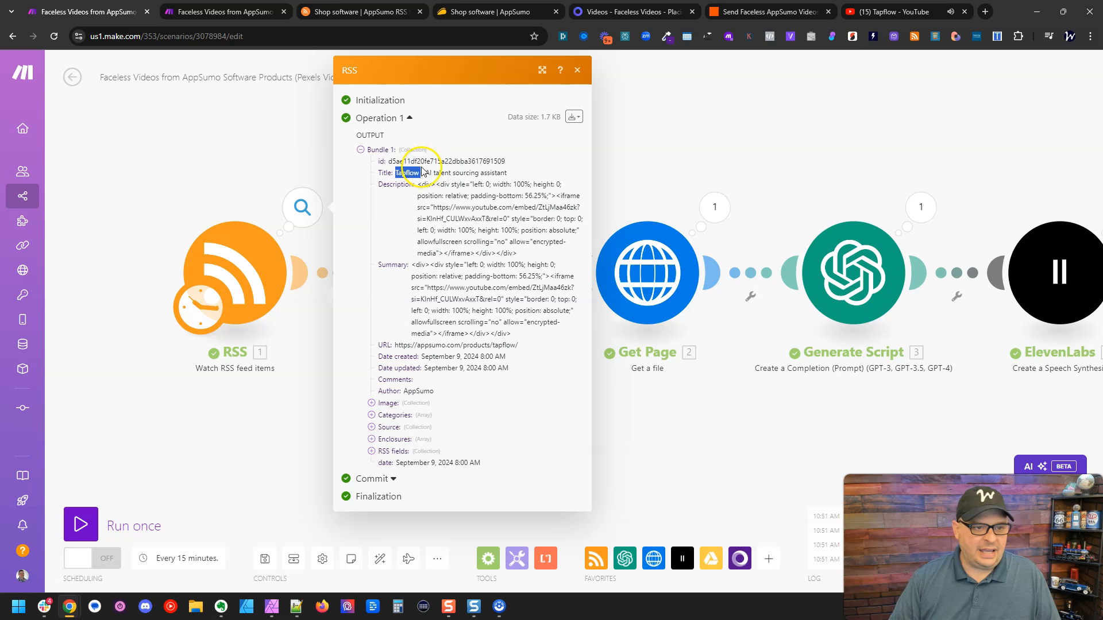
{"action": "left_click_drag", "start_coordinate": [425, 173], "coordinate": [507, 170]}
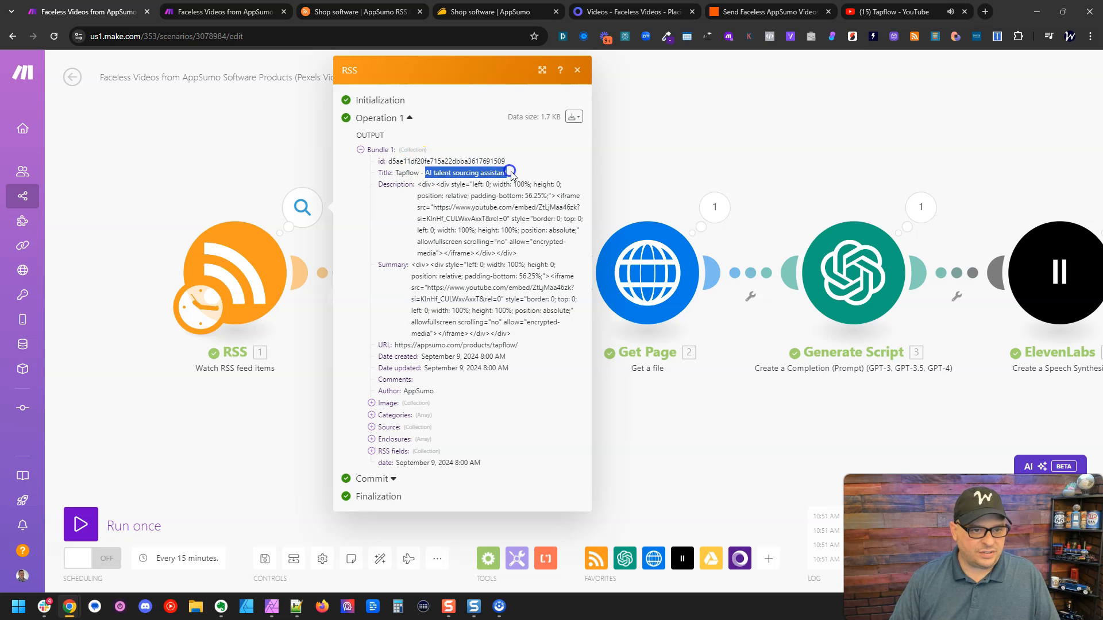
{"action": "left_click", "coordinate": [673, 118]}
Review the Clean Up Title module's OpenAI model, product-name extraction prompt and mapped RSS title.
{"action": "left_click", "coordinate": [480, 296]}
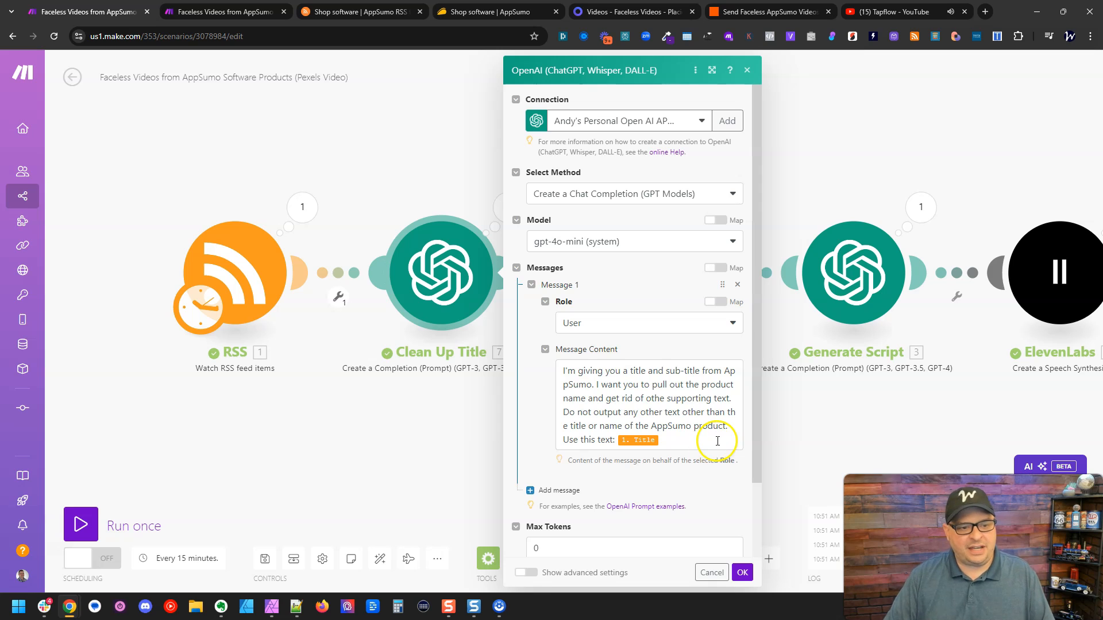
{"action": "scroll", "coordinate": [529, 448], "scroll_direction": "down", "scroll_amount": 2}
{"action": "left_click", "coordinate": [565, 471]}
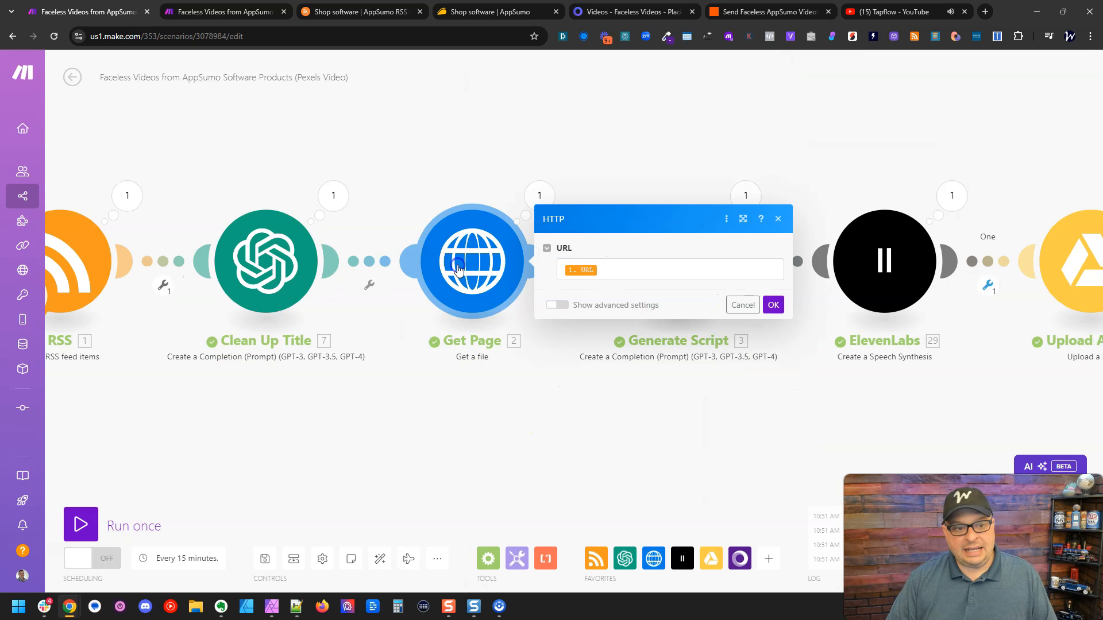
Check the RSS URL mapping in the Get Page HTTP module and close its settings.
{"action": "left_click_drag", "start_coordinate": [574, 271], "coordinate": [605, 271]}
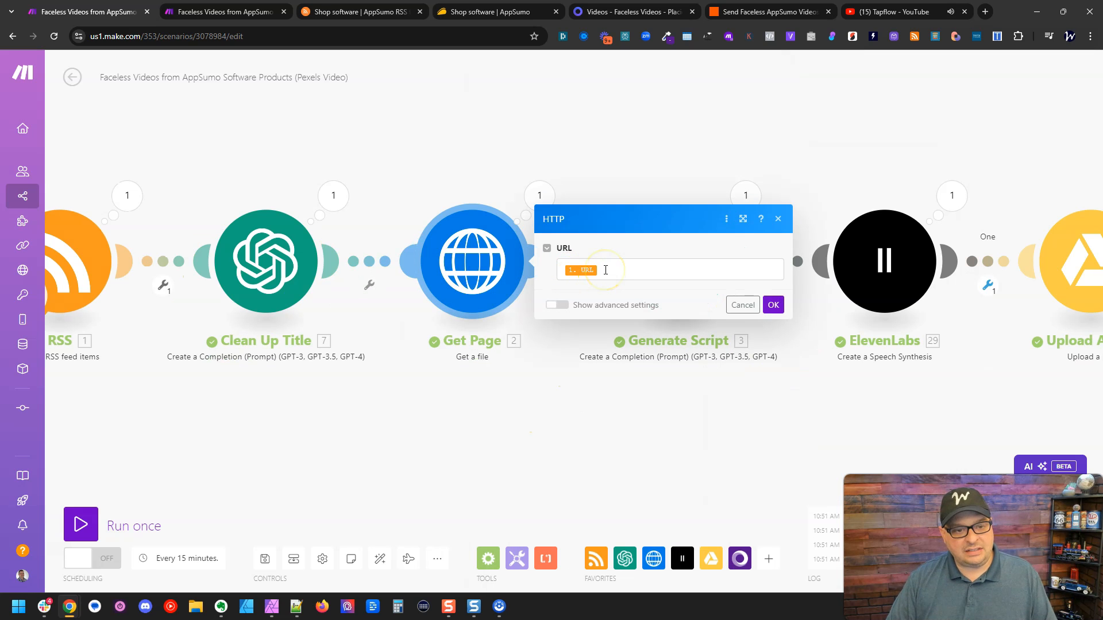
{"action": "left_click", "coordinate": [606, 270]}
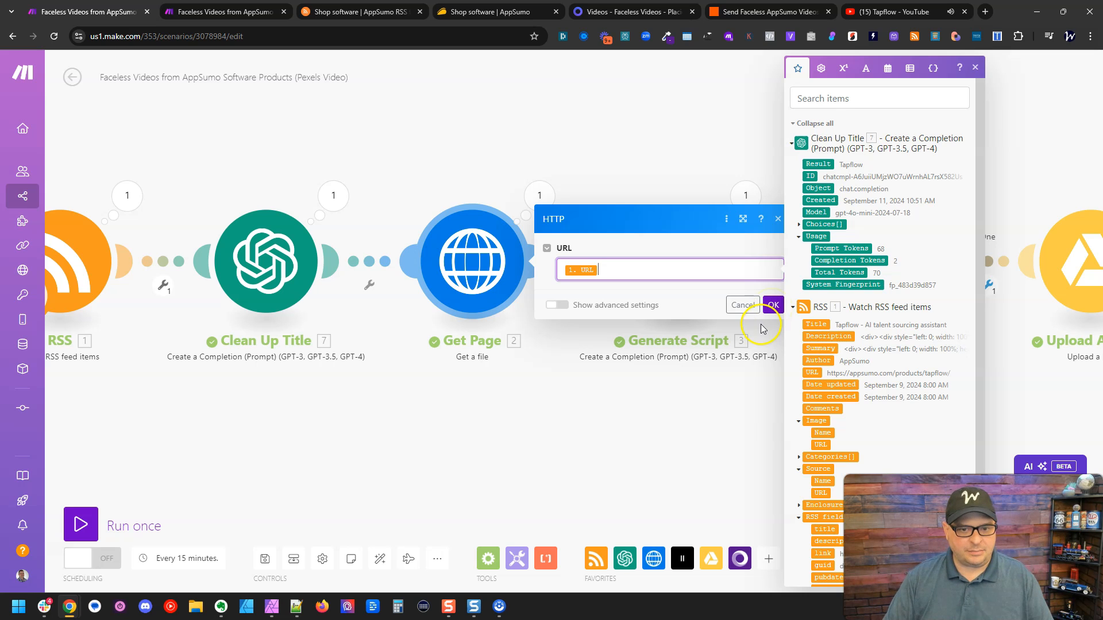
{"action": "left_click", "coordinate": [773, 305]}
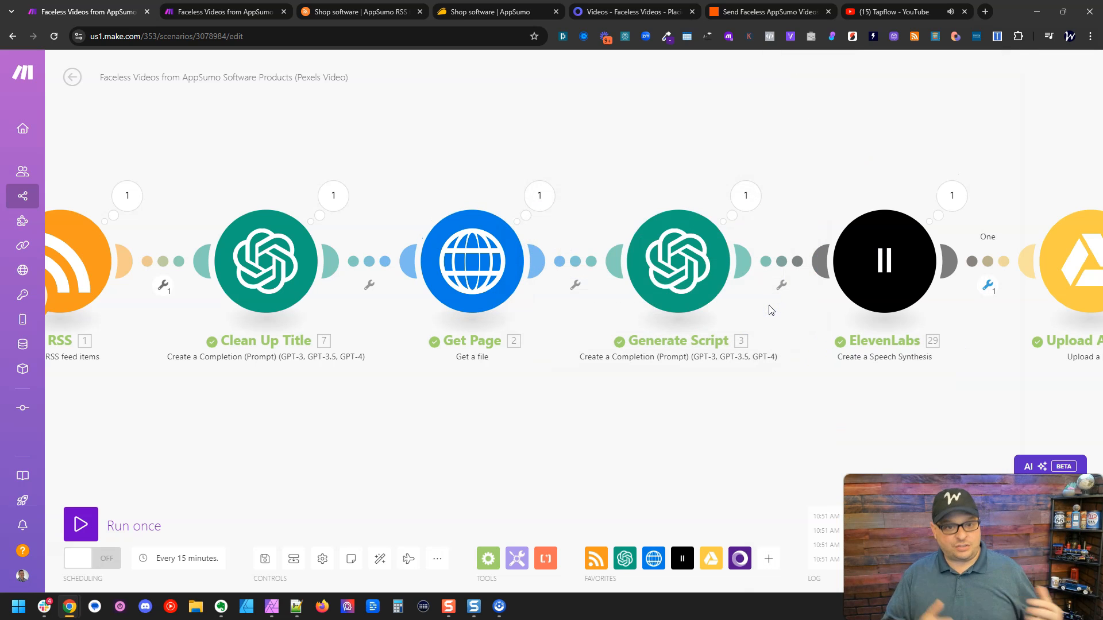
Review the Generate Script module's Shorts script prompt and its stripHTML article mapping, and close its settings.
{"action": "left_click_drag", "start_coordinate": [730, 381], "coordinate": [510, 381]}
{"action": "left_click", "coordinate": [443, 259]}
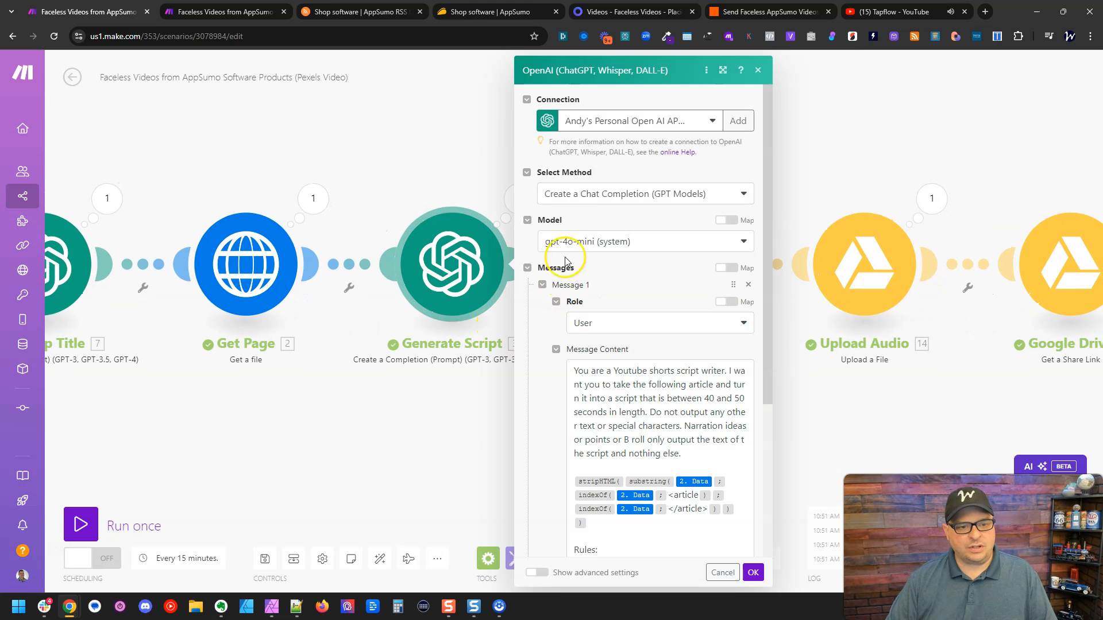
{"action": "scroll", "coordinate": [566, 224], "scroll_direction": "down", "scroll_amount": 3}
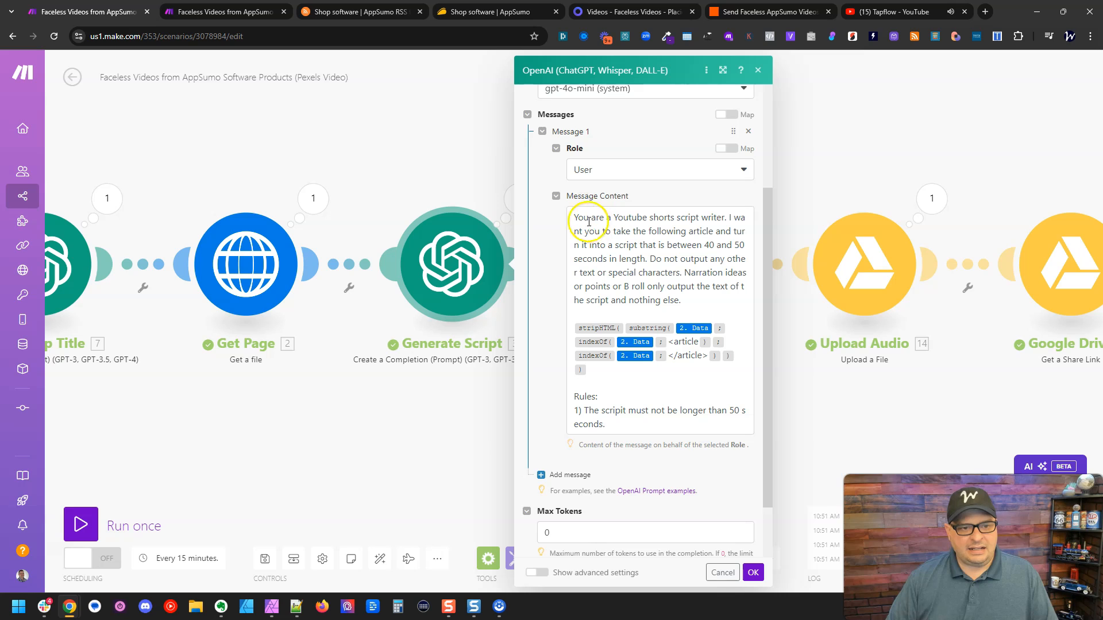
{"action": "left_click", "coordinate": [704, 302]}
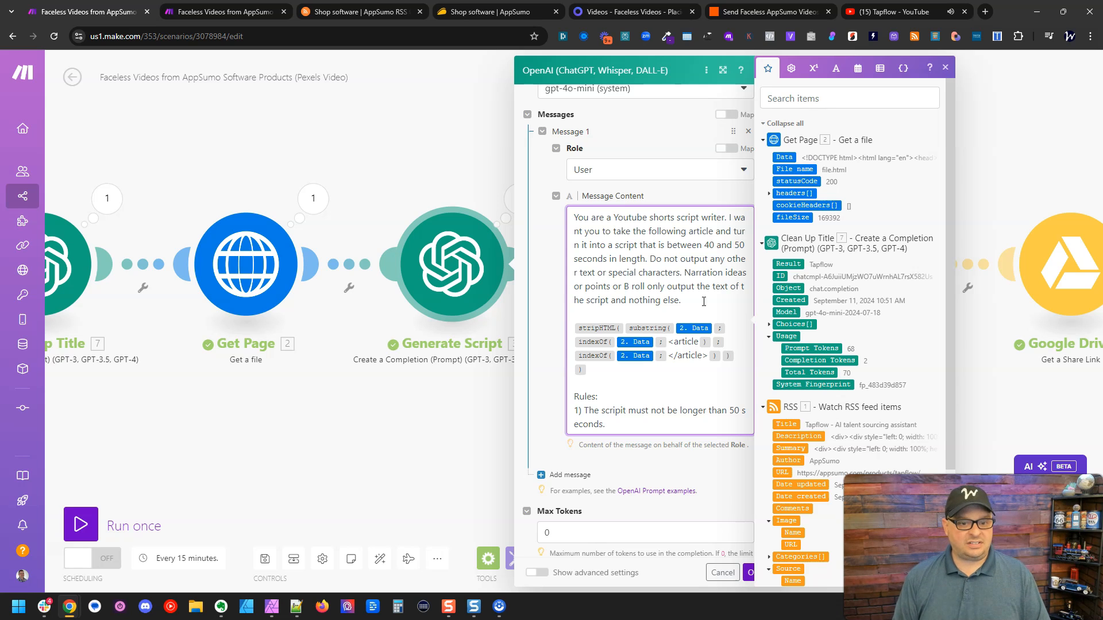
{"action": "left_click", "coordinate": [706, 292]}
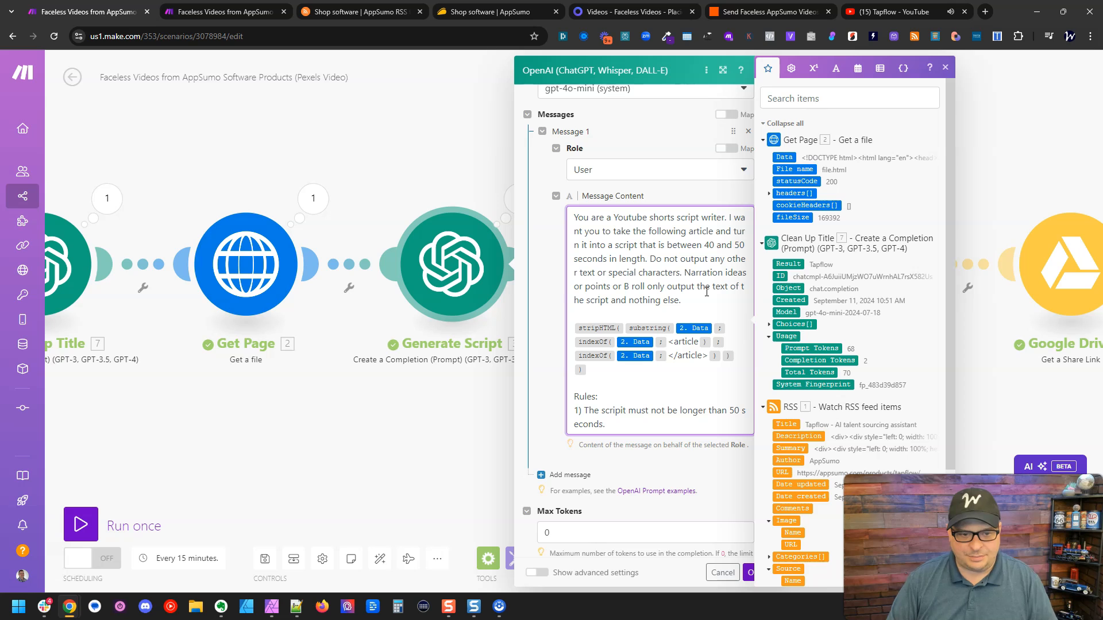
{"action": "left_click", "coordinate": [600, 328]}
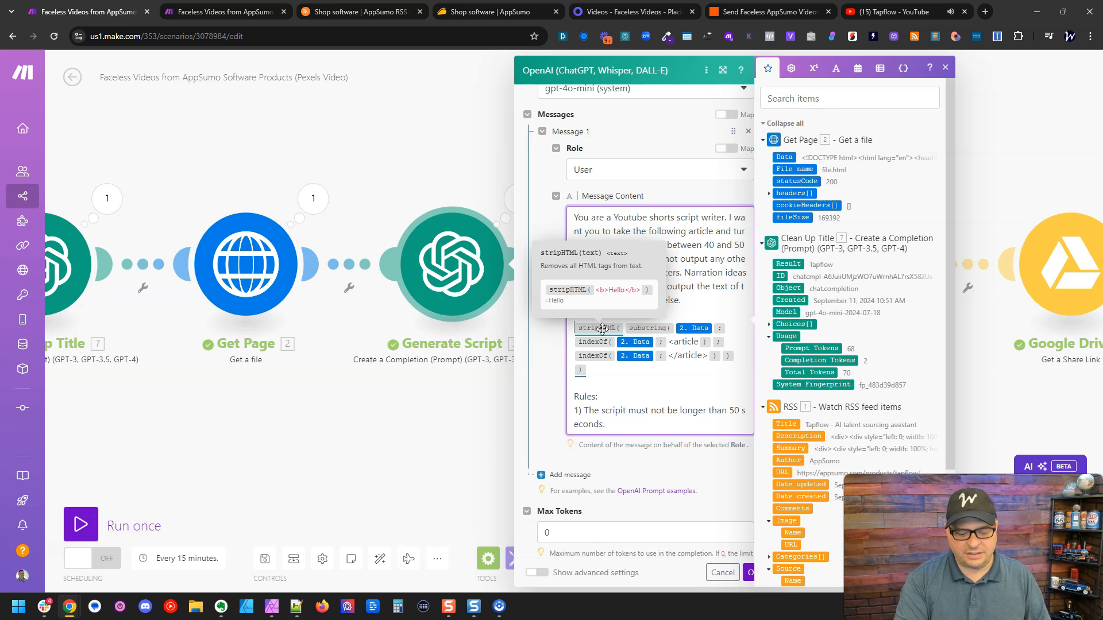
{"action": "left_click", "coordinate": [619, 443]}
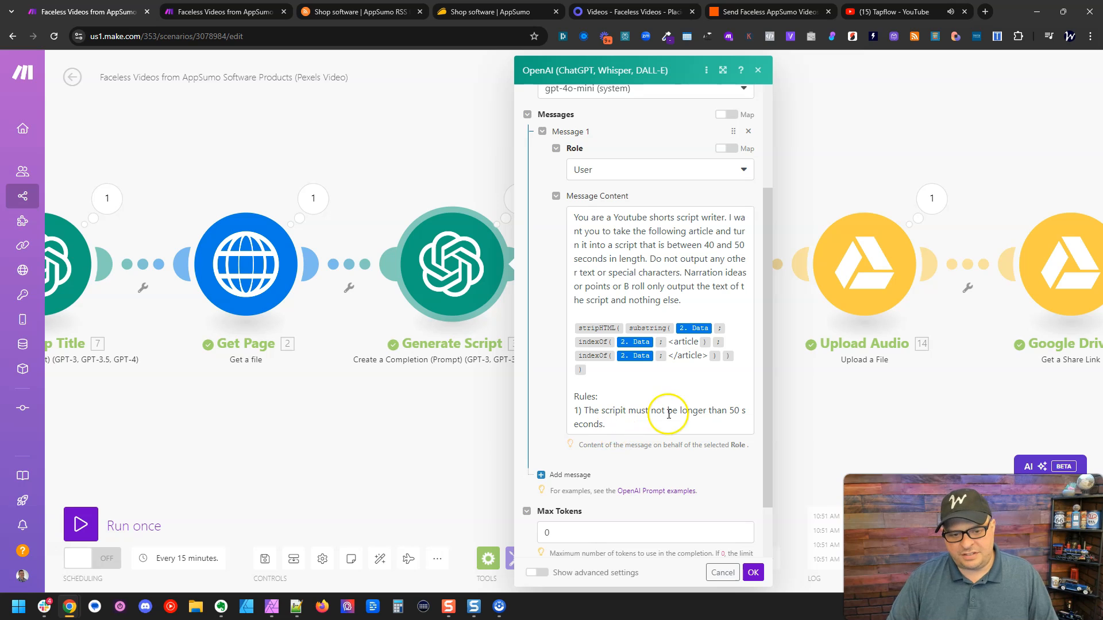
{"action": "left_click", "coordinate": [753, 572]}
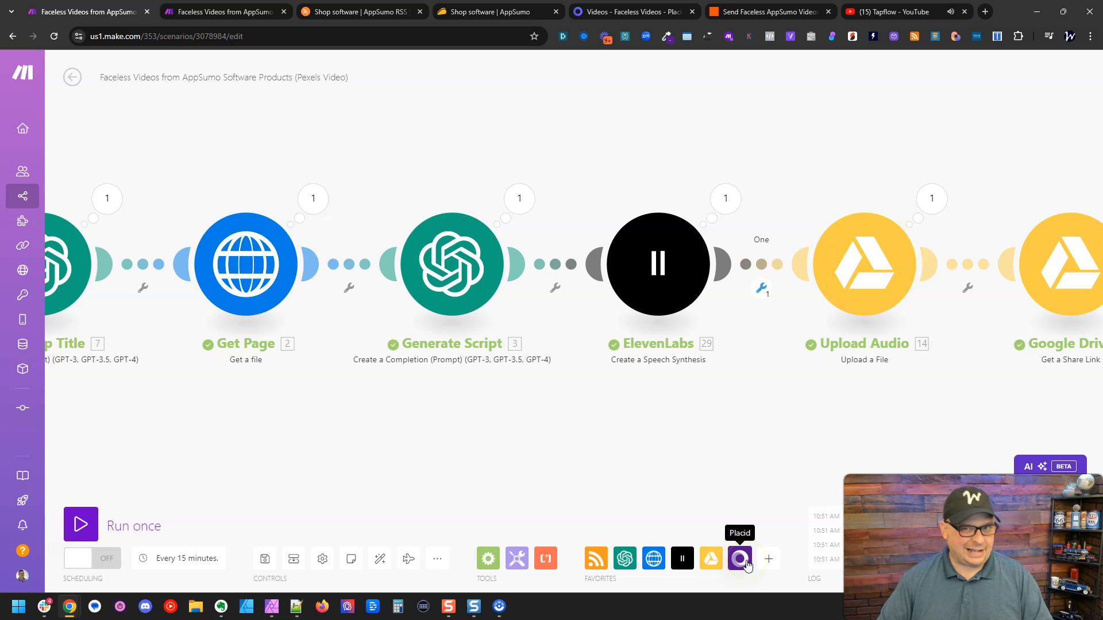
Switch the voice in the ElevenLabs module to the presenter's own cloned voice.
{"action": "left_click", "coordinate": [667, 250]}
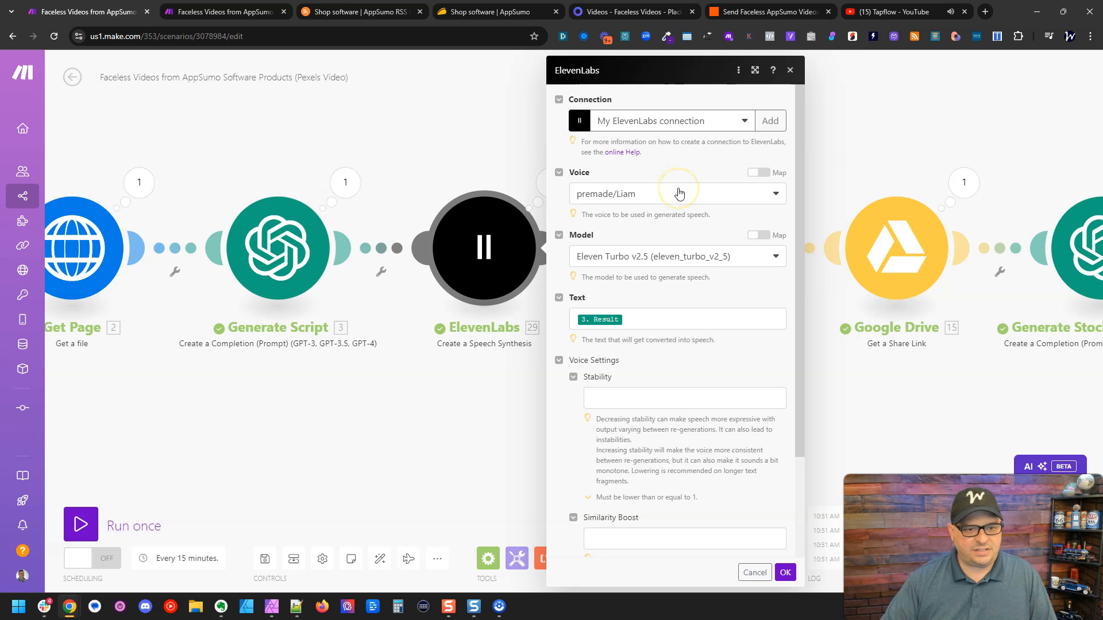
{"action": "left_click", "coordinate": [648, 197]}
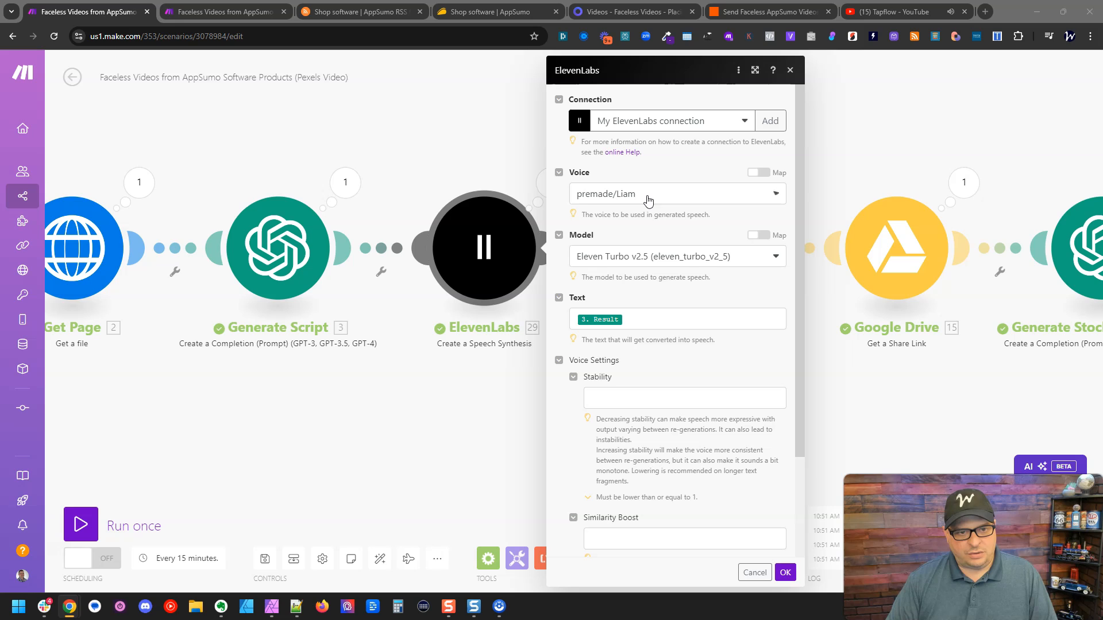
{"action": "left_click", "coordinate": [677, 198]}
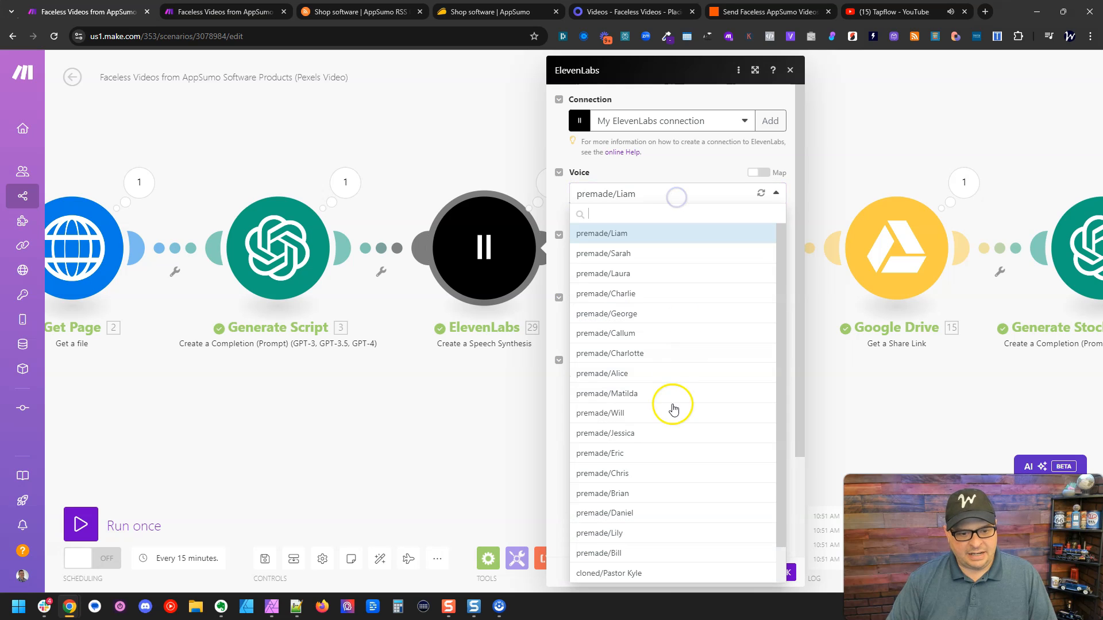
{"action": "scroll", "coordinate": [649, 523], "scroll_direction": "down", "scroll_amount": 1}
{"action": "left_click", "coordinate": [660, 574]}
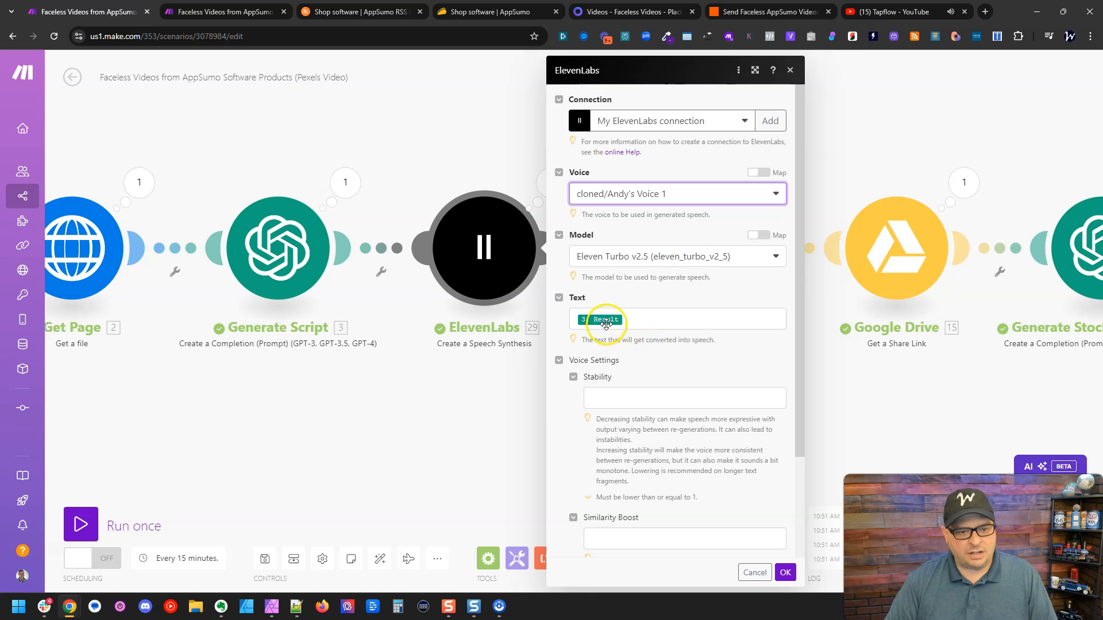
Check the Generate Script result mapped as the ElevenLabs text and examine the speech synthesis operation's output bundle.
{"action": "left_click", "coordinate": [634, 322]}
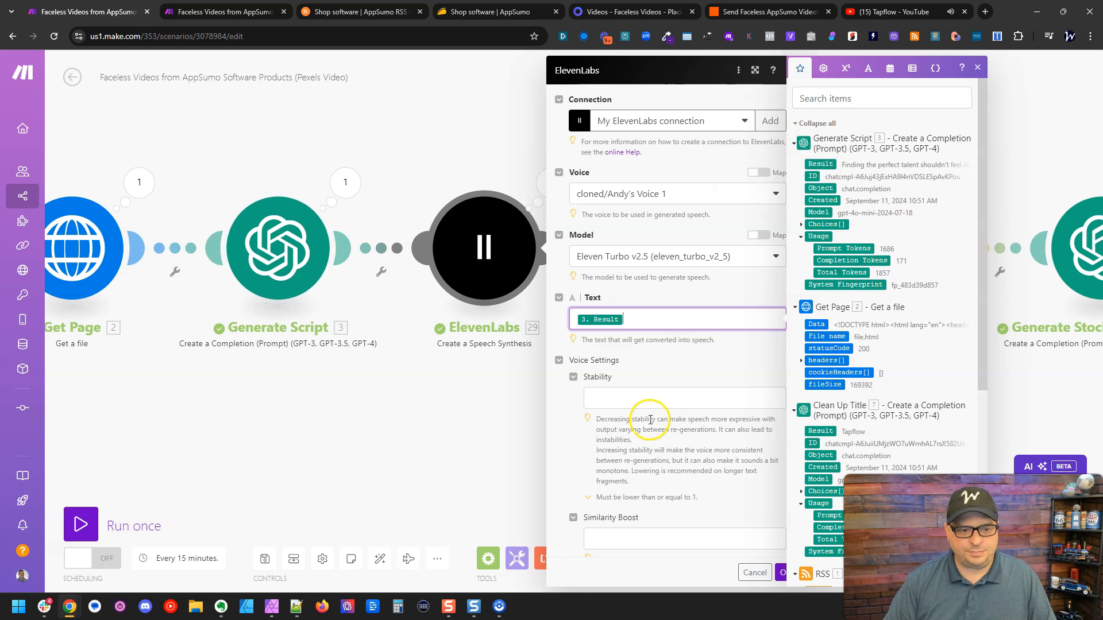
{"action": "left_click", "coordinate": [388, 178]}
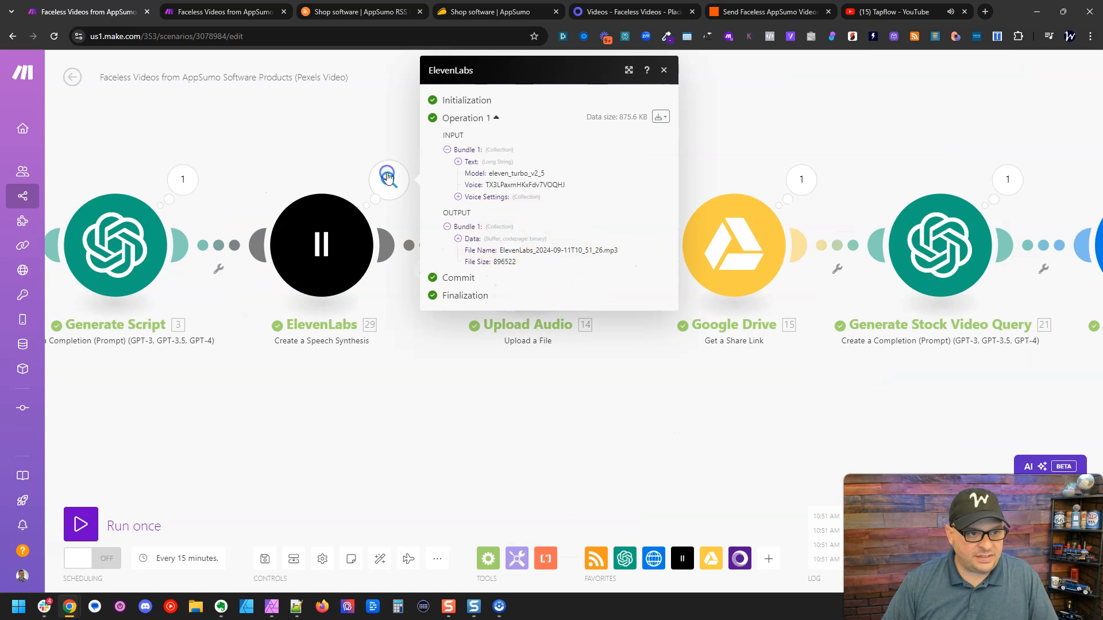
{"action": "left_click", "coordinate": [455, 381]}
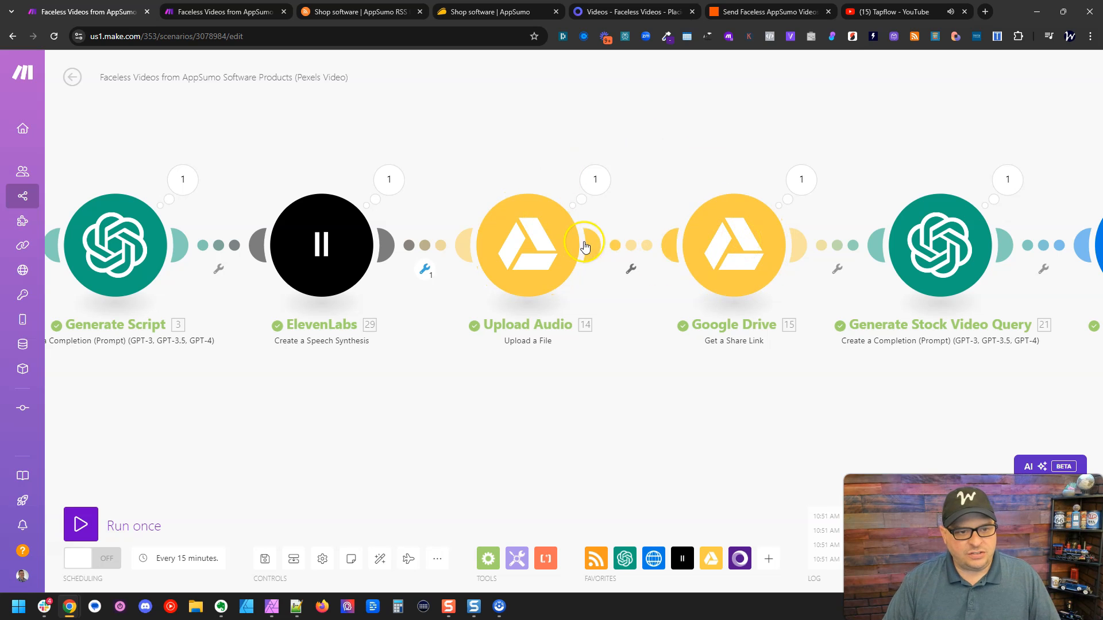
Review the Upload Audio module's Google Drive folder, Execution id .mp3 file name and ElevenLabs data mapping, and close its settings.
{"action": "left_click", "coordinate": [550, 246]}
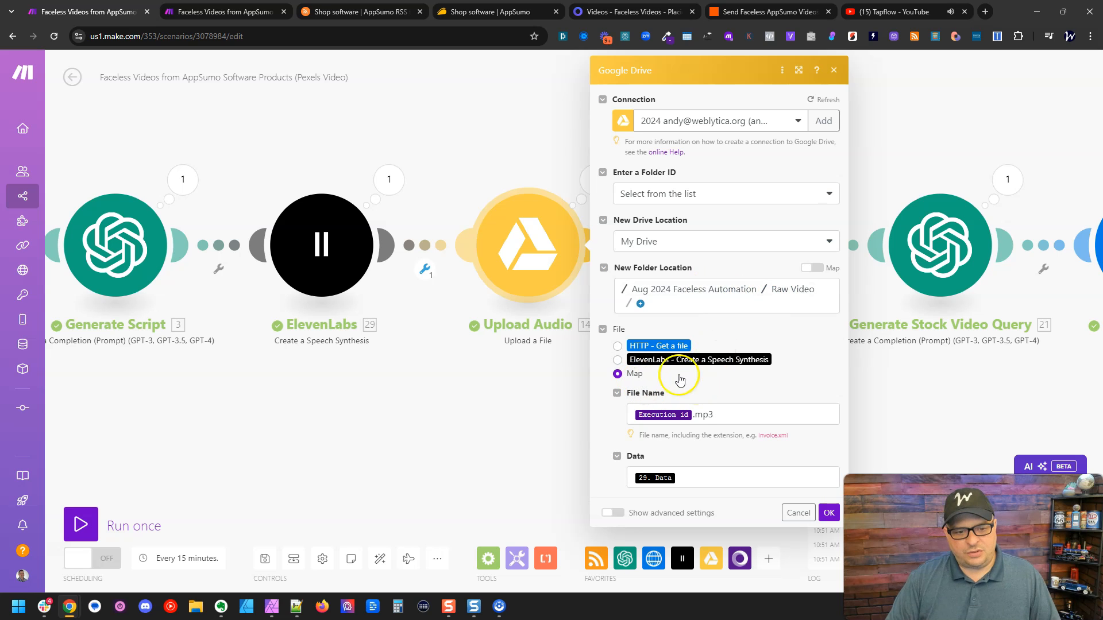
{"action": "left_click", "coordinate": [677, 479]}
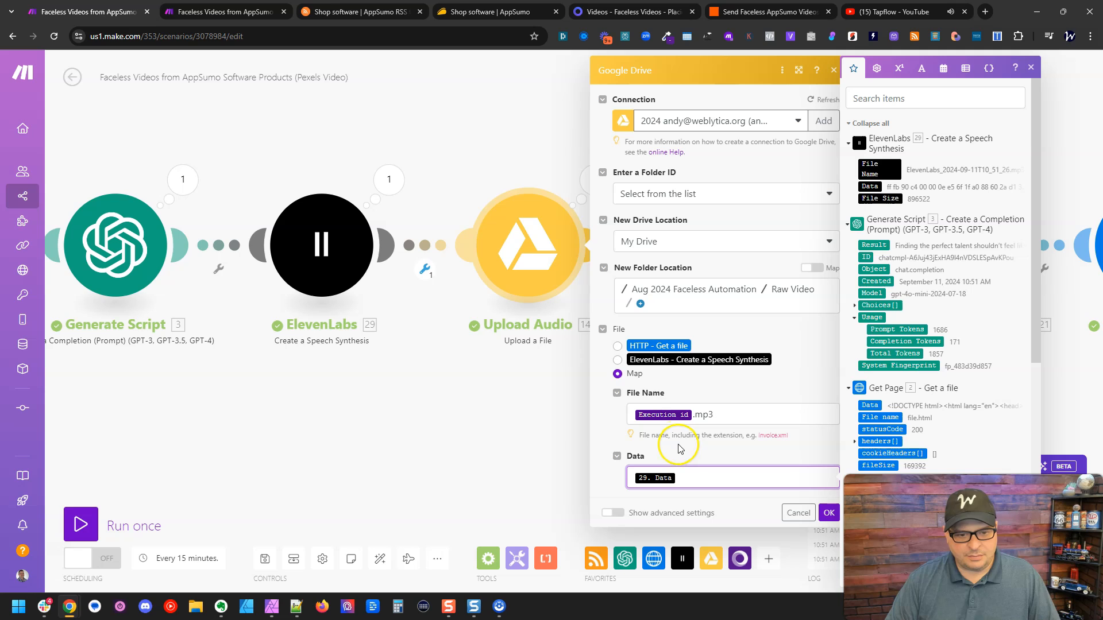
{"action": "left_click", "coordinate": [632, 415]}
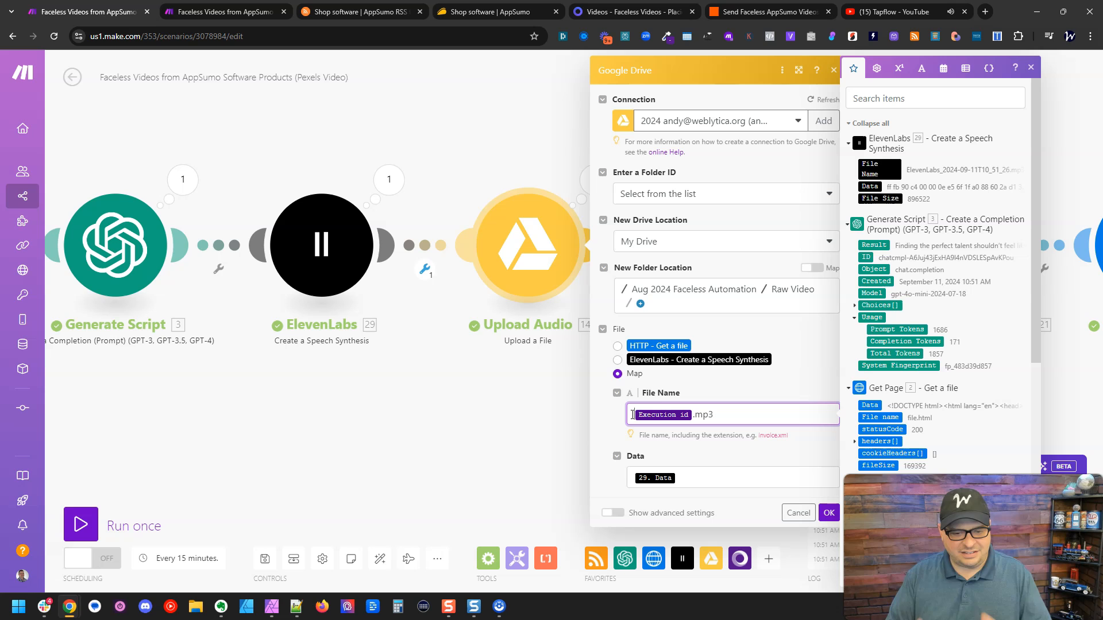
{"action": "left_click", "coordinate": [829, 514]}
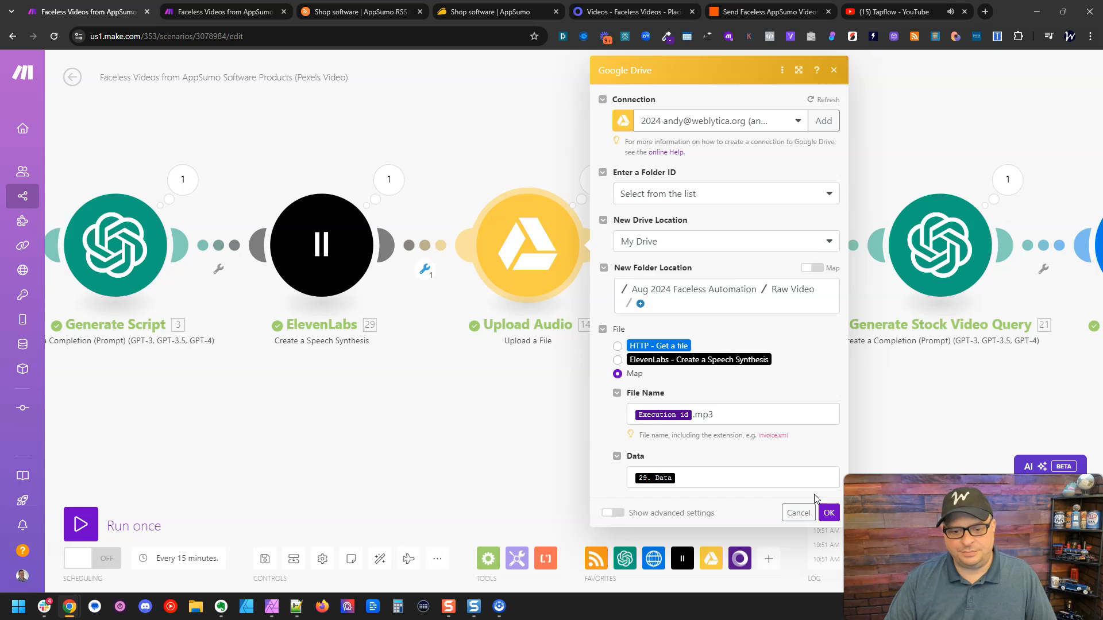
{"action": "left_click", "coordinate": [829, 513]}
Check the File ID mapping in the Google Drive share link module and examine the links in its output bundle.
{"action": "left_click", "coordinate": [473, 246]}
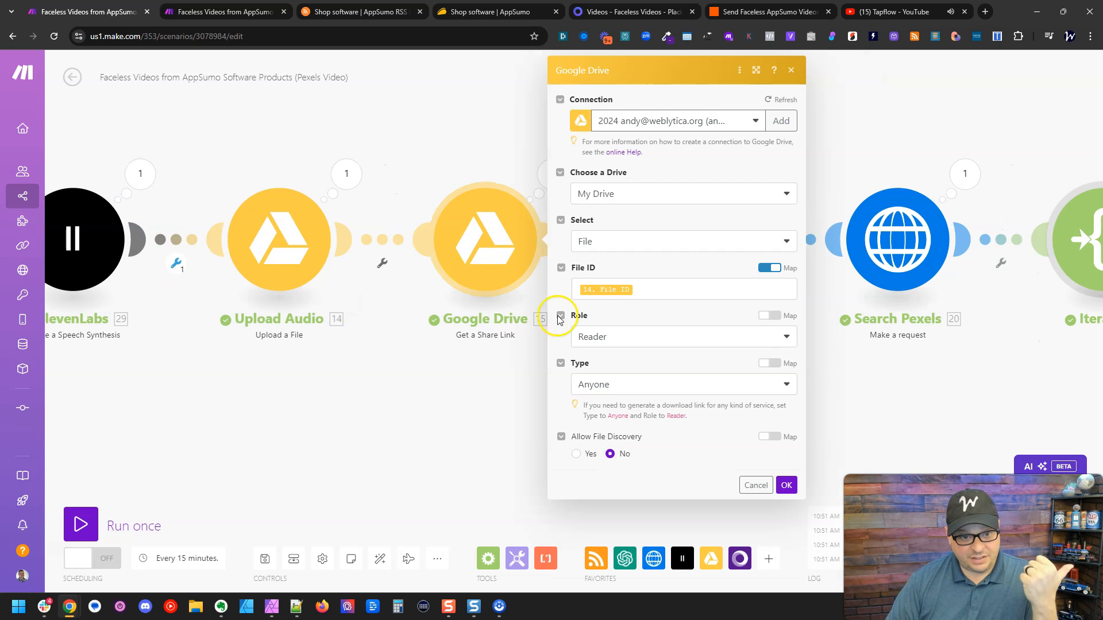
{"action": "left_click", "coordinate": [636, 291]}
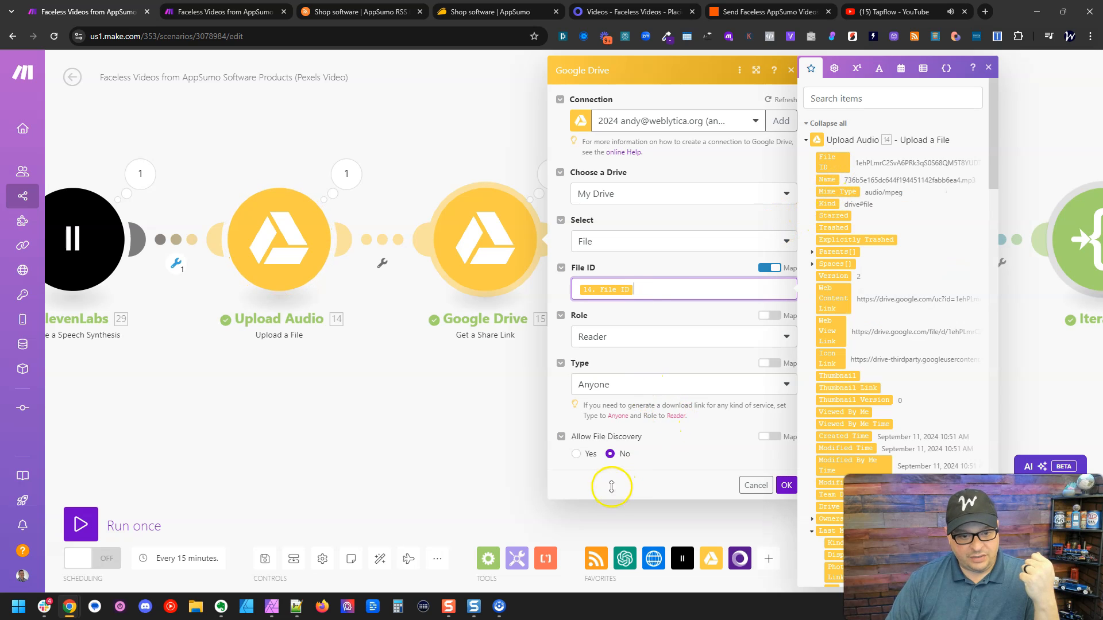
{"action": "left_click", "coordinate": [603, 513]}
{"action": "left_click", "coordinate": [554, 174]}
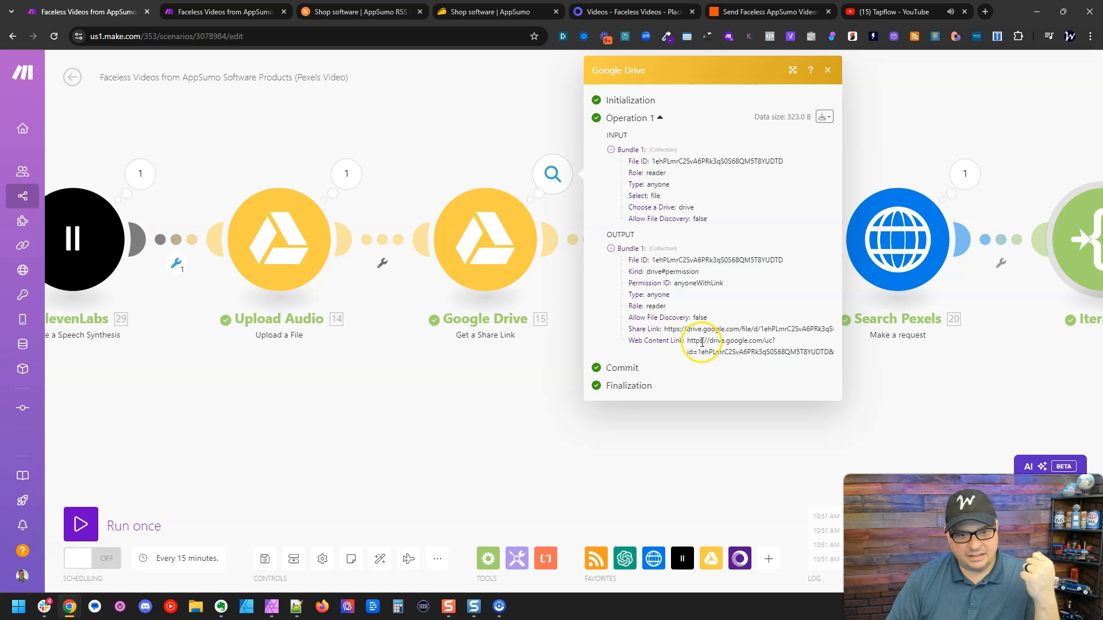
{"action": "left_click", "coordinate": [792, 70]}
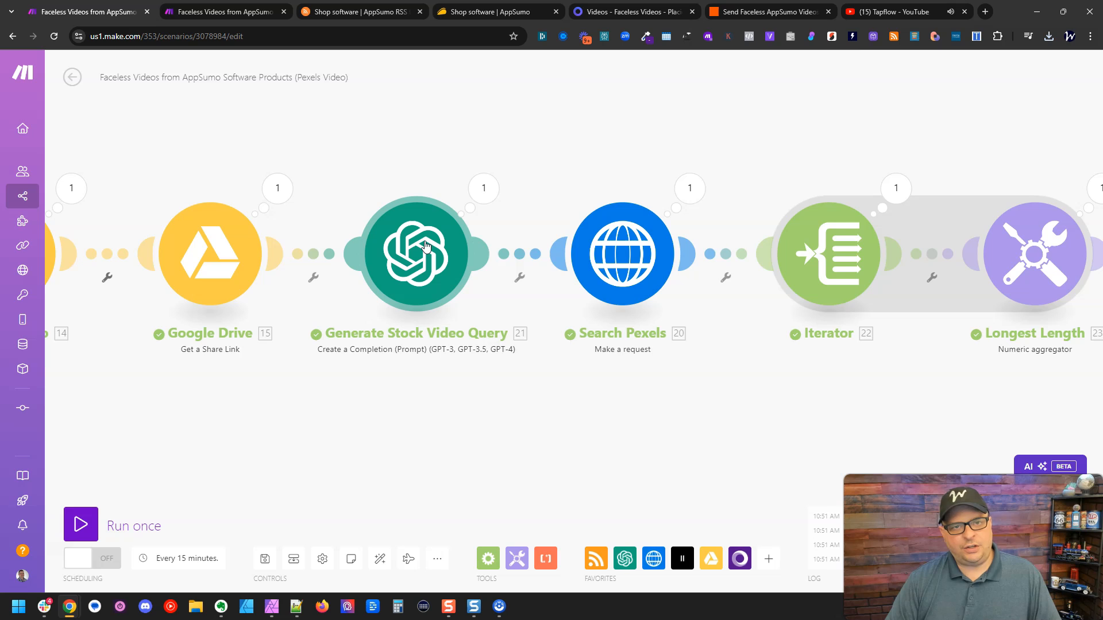
Review the Generate Stock Video Query module's Pexels prompt, including its people, setting and action wording and its rules.
{"action": "left_click", "coordinate": [425, 247]}
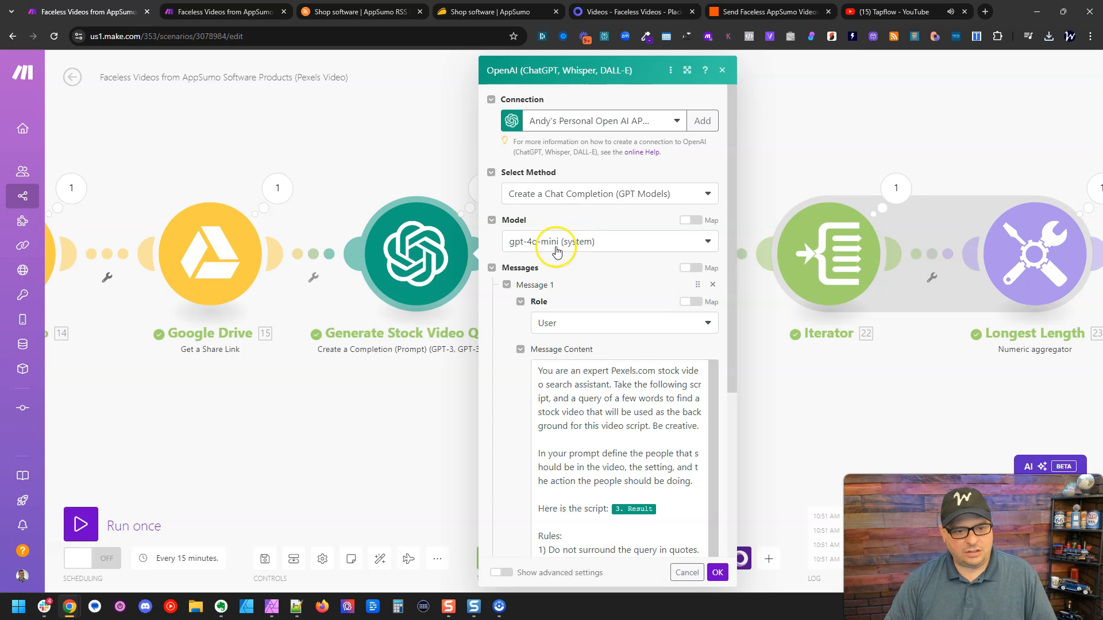
{"action": "scroll", "coordinate": [506, 310], "scroll_direction": "down", "scroll_amount": 5}
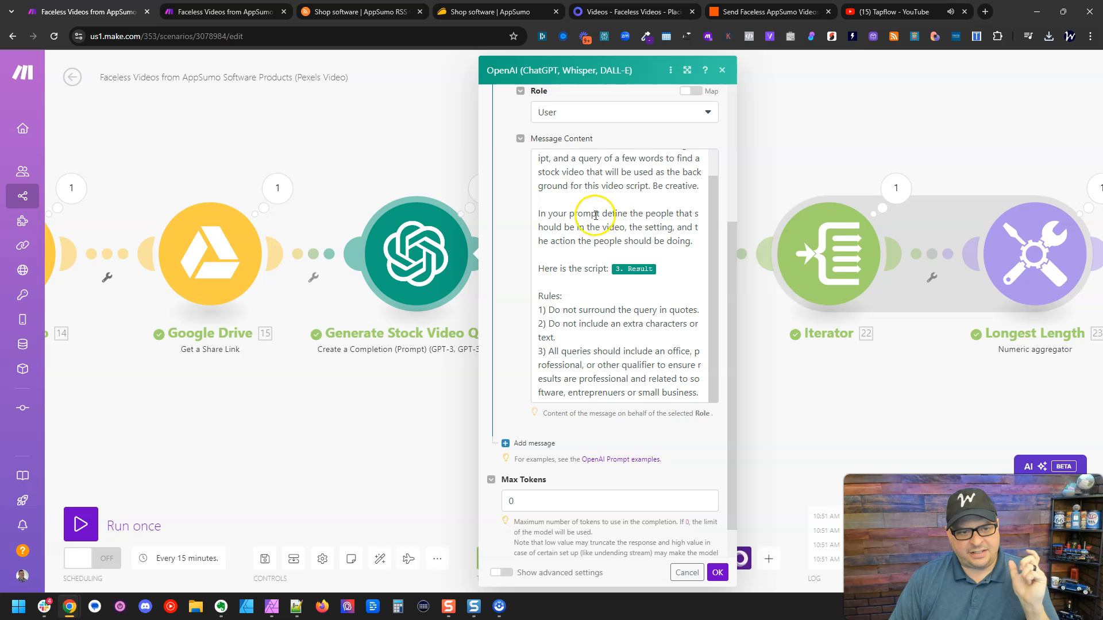
{"action": "double_click", "coordinate": [655, 216]}
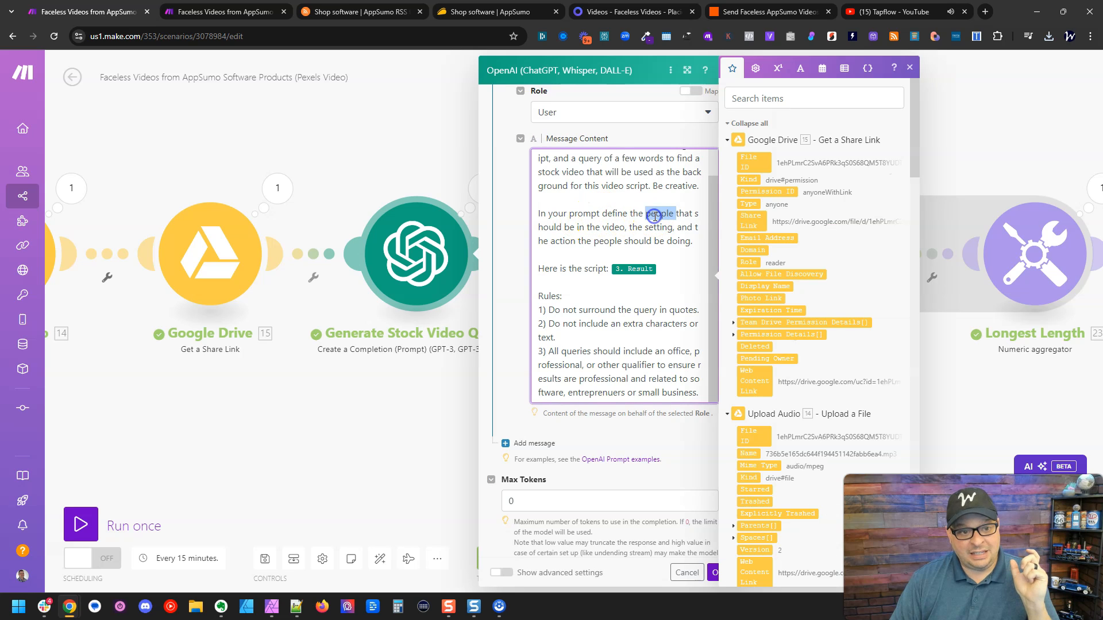
{"action": "double_click", "coordinate": [659, 228]}
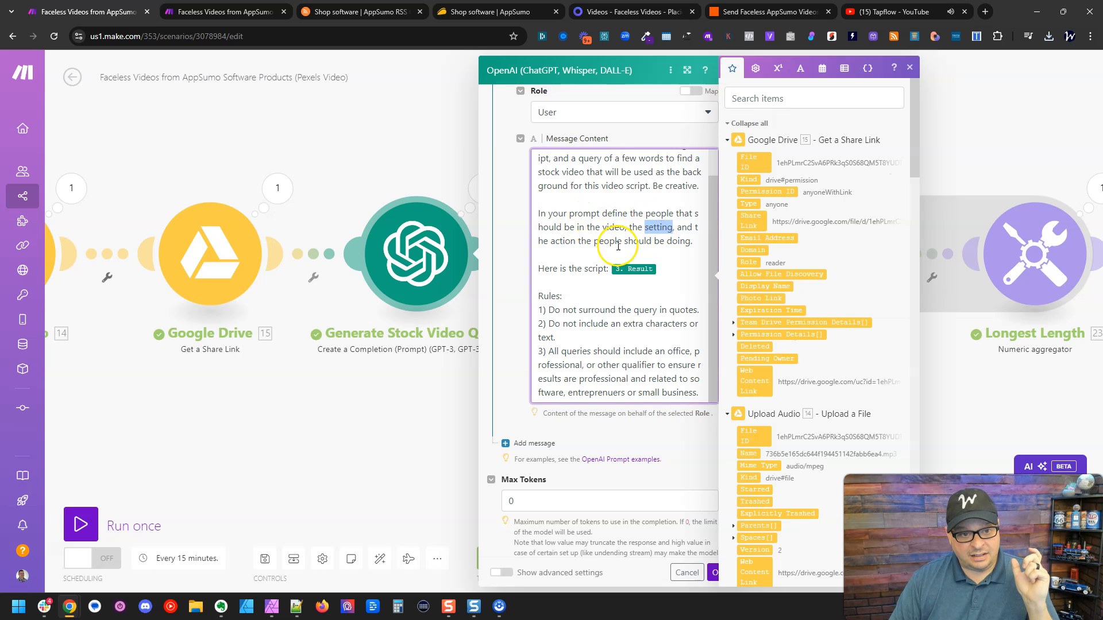
{"action": "double_click", "coordinate": [561, 244]}
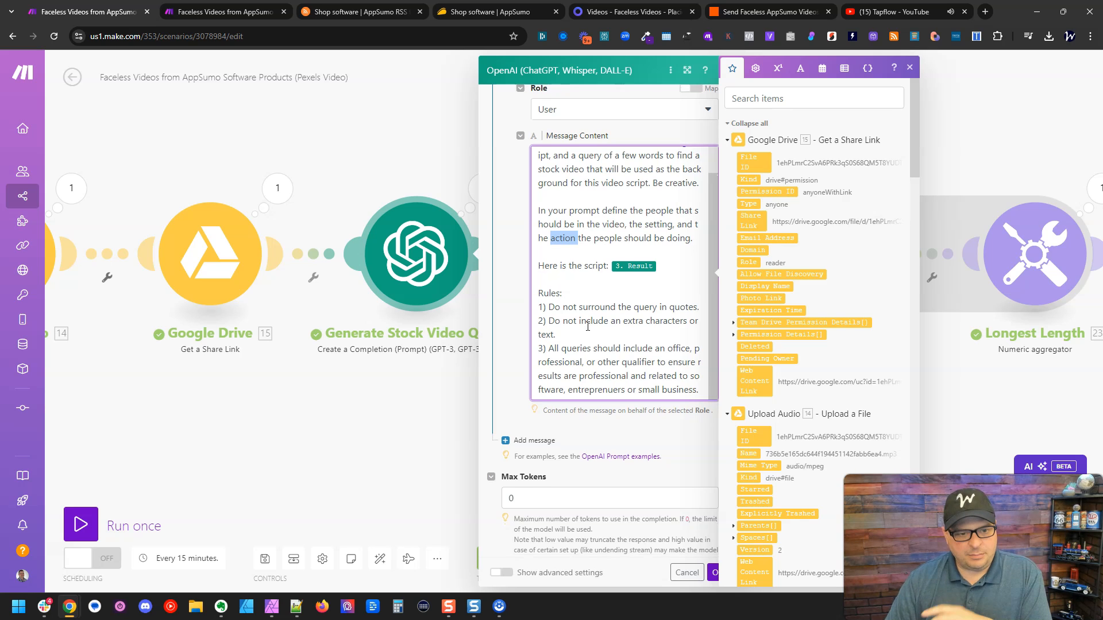
{"action": "scroll", "coordinate": [588, 326], "scroll_direction": "down", "scroll_amount": 1}
View the Pexels API page without signing in through Google, look at its Get Started onboarding, and return from it.
{"action": "left_click", "coordinate": [509, 294]}
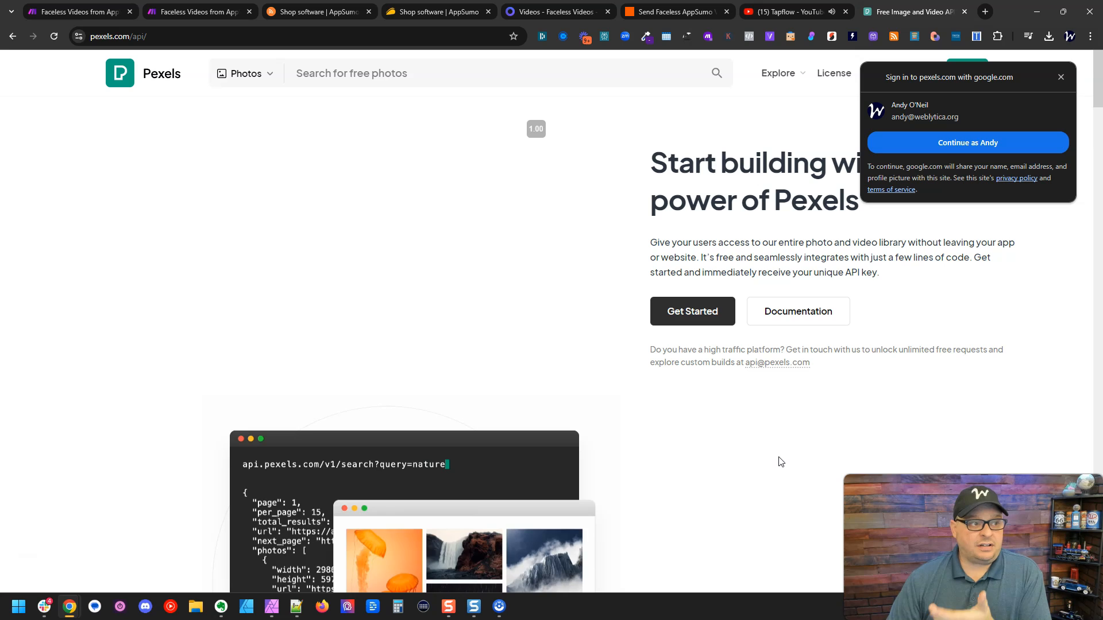
{"action": "left_click", "coordinate": [1061, 77]}
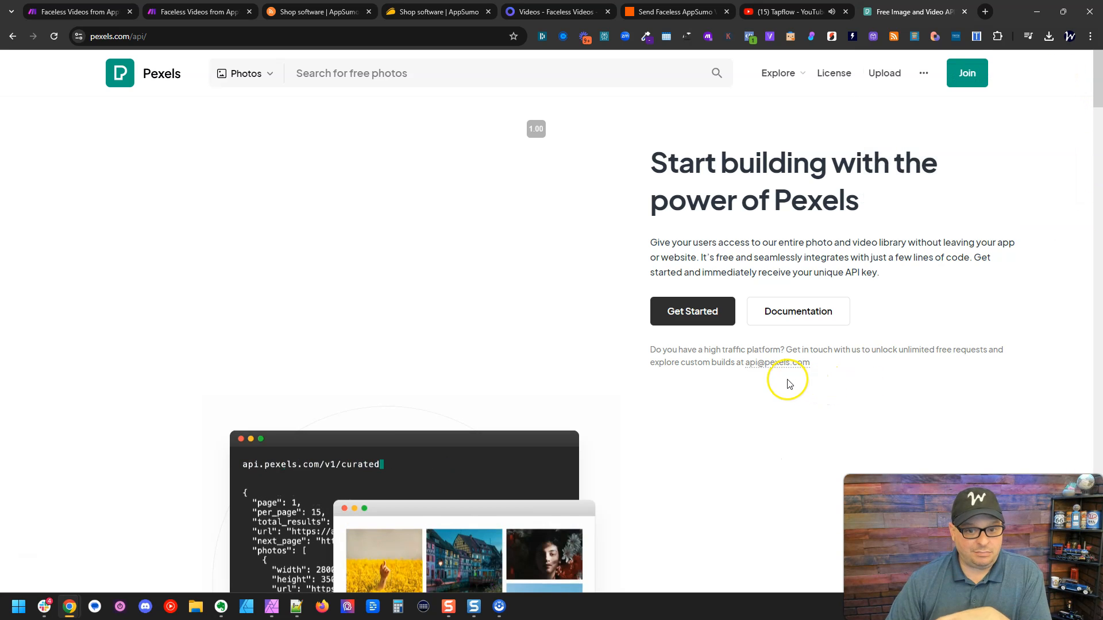
{"action": "left_click", "coordinate": [691, 314]}
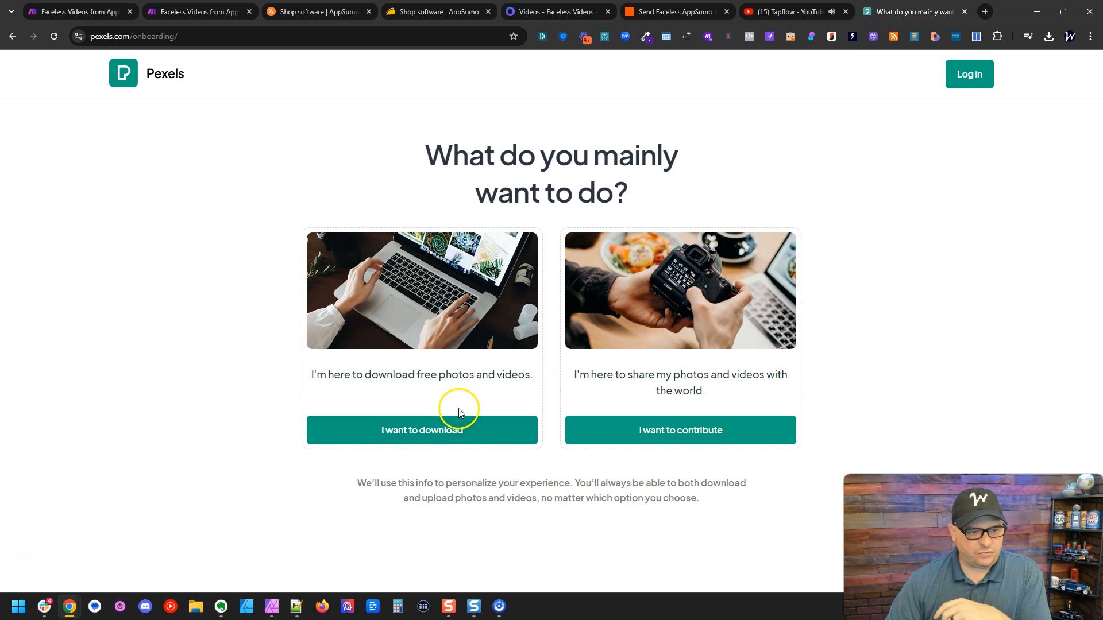
{"action": "left_click", "coordinate": [461, 429]}
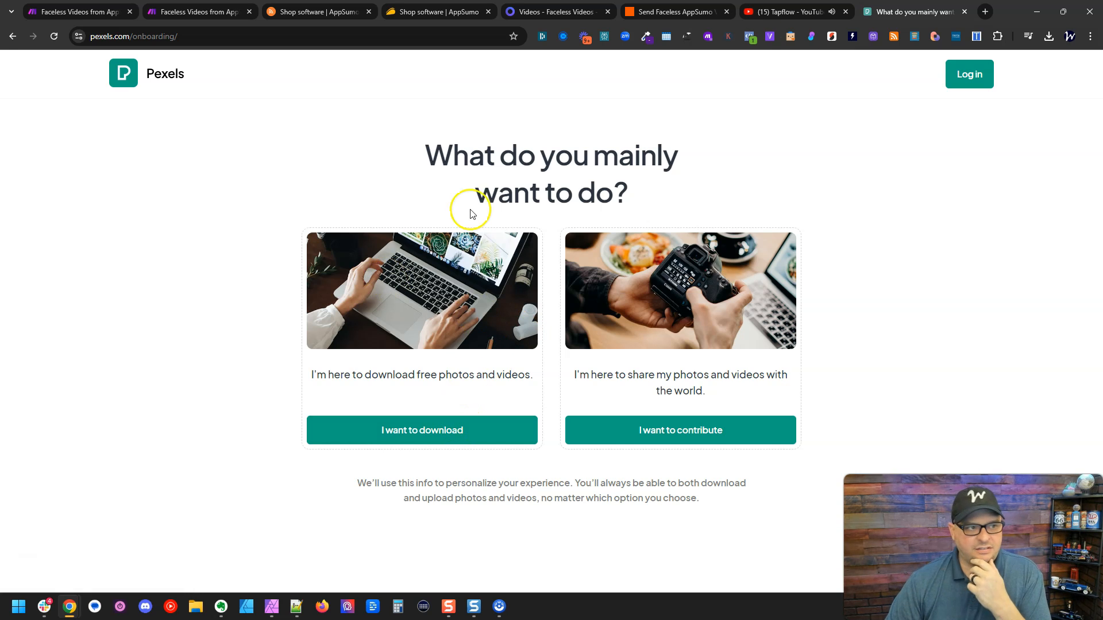
{"action": "left_click", "coordinate": [13, 36]}
{"action": "left_click", "coordinate": [12, 37]}
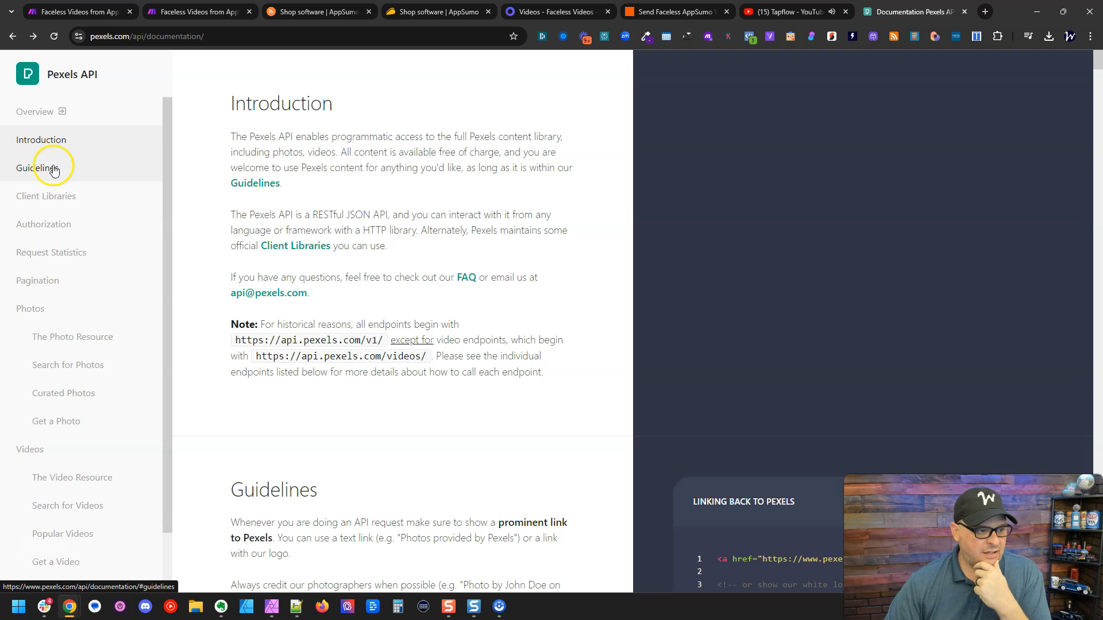
Look up the Search for Videos parameters in the Pexels API documentation and highlight the portrait orientation option.
{"action": "scroll", "coordinate": [130, 320], "scroll_direction": "down", "scroll_amount": 3}
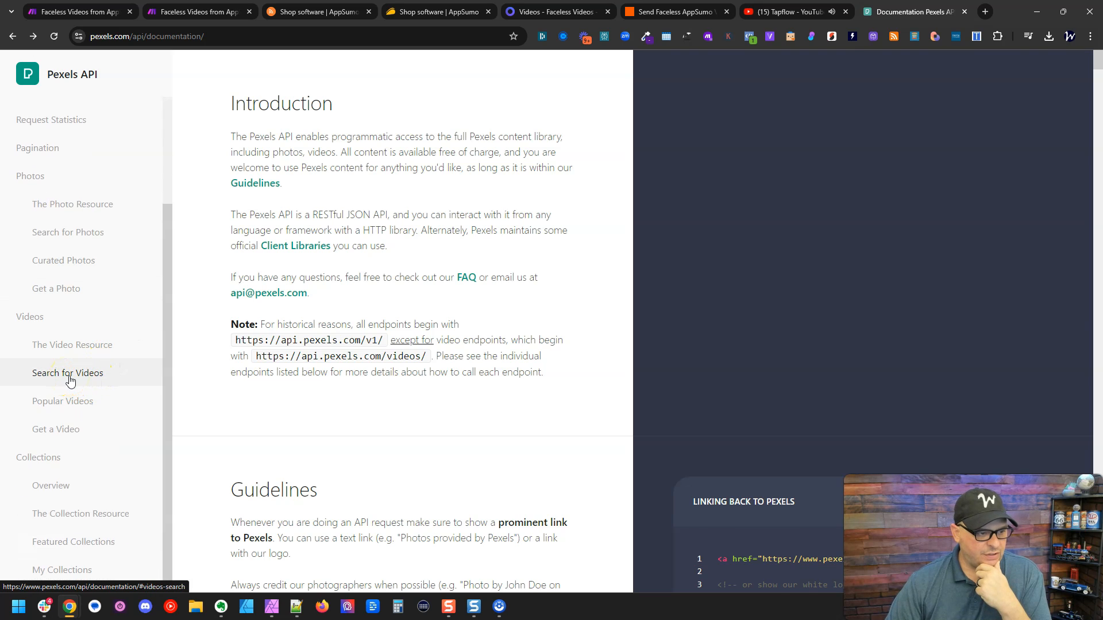
{"action": "left_click", "coordinate": [70, 381]}
{"action": "scroll", "coordinate": [258, 241], "scroll_direction": "down", "scroll_amount": 2}
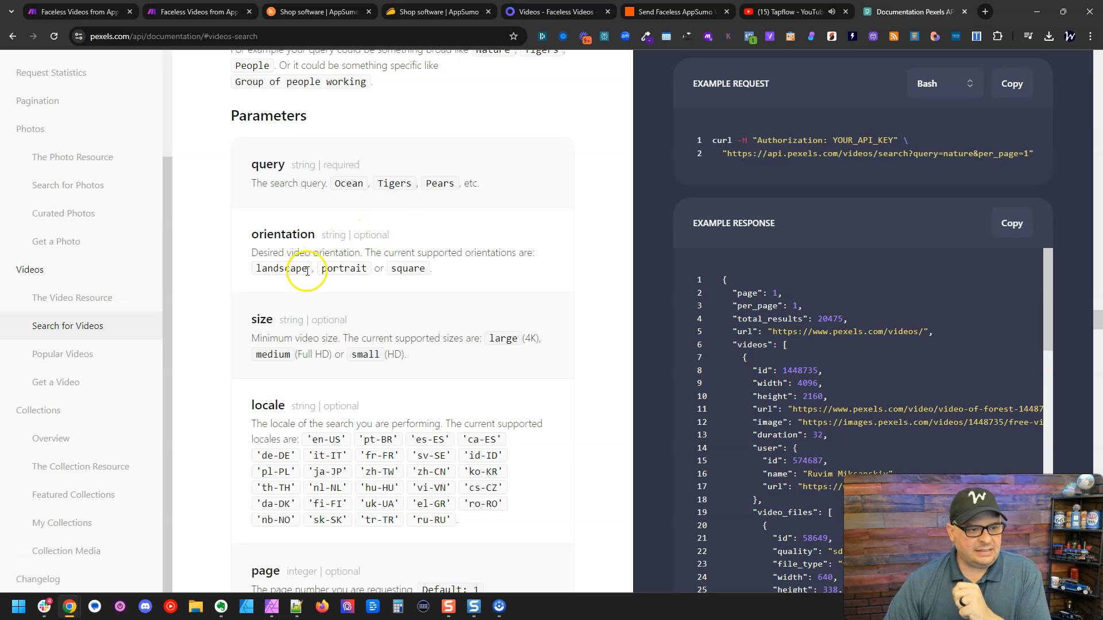
{"action": "double_click", "coordinate": [343, 267]}
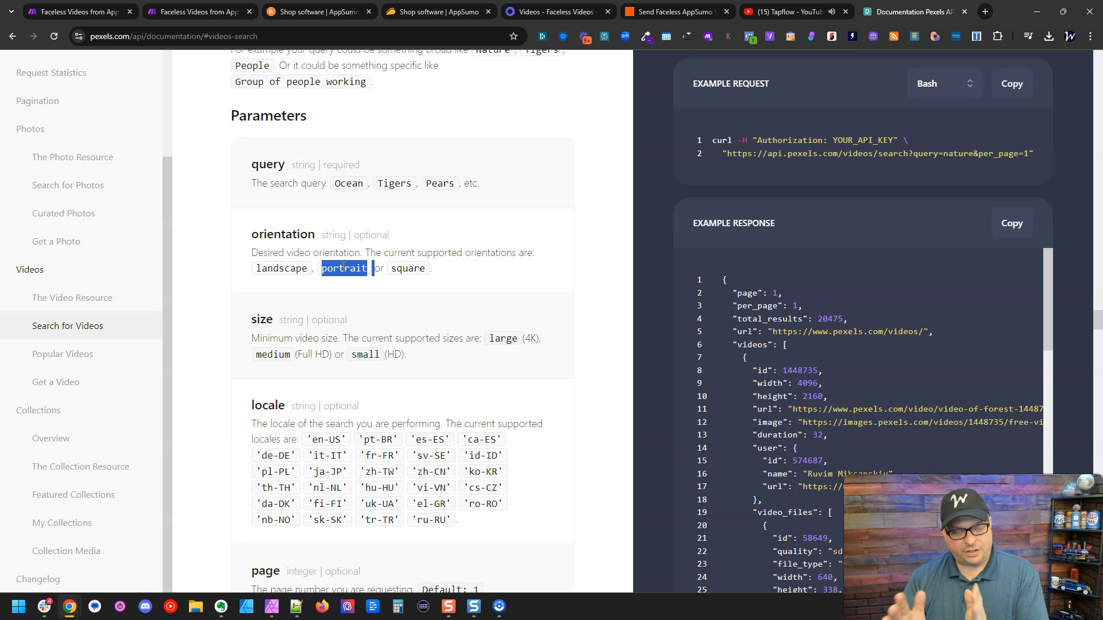
Look up the locale, page and per_page parameters in the Pexels documentation and highlight the maximum number of results per page.
{"action": "scroll", "coordinate": [418, 283], "scroll_direction": "down", "scroll_amount": 2}
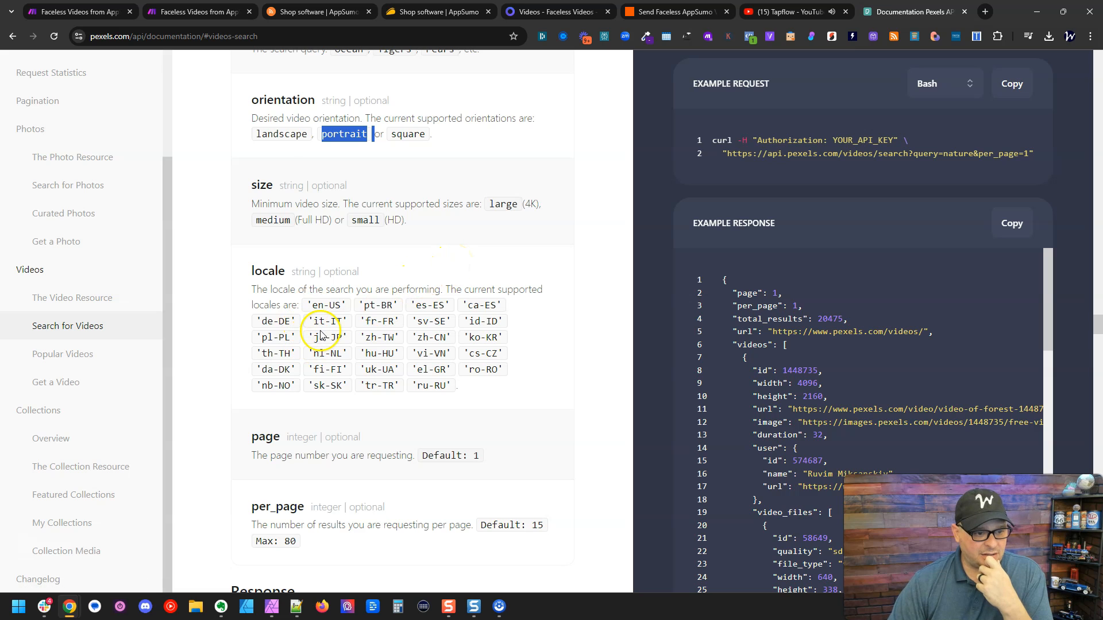
{"action": "scroll", "coordinate": [318, 345], "scroll_direction": "down", "scroll_amount": 3}
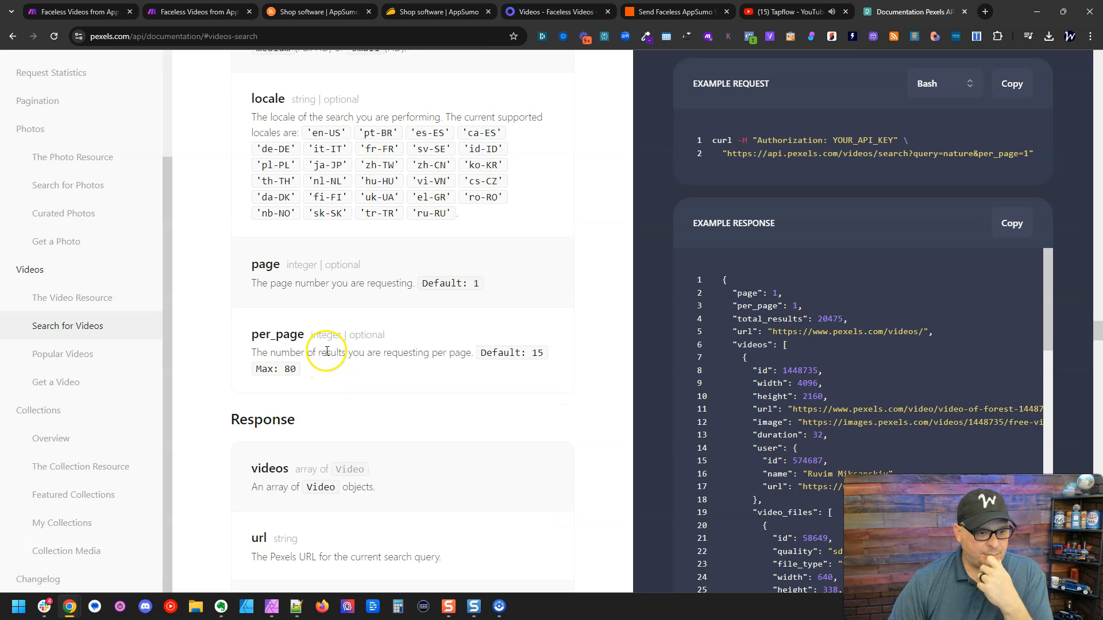
{"action": "double_click", "coordinate": [484, 283]}
{"action": "double_click", "coordinate": [290, 369]}
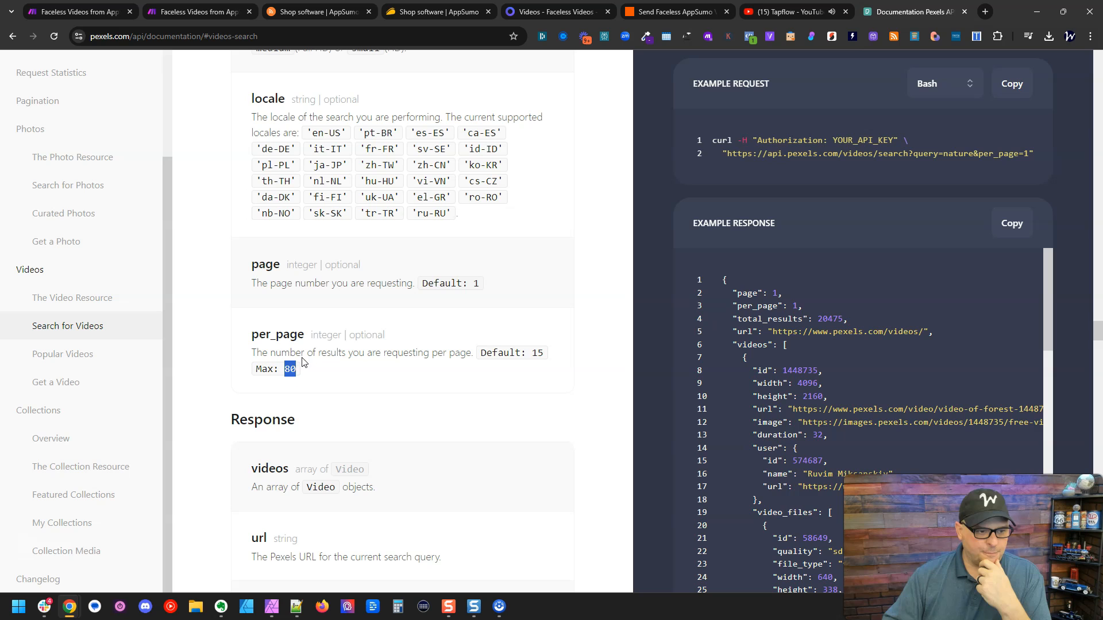
Return to the Make scenario and try per_page=50 in the Search Pexels request URL, without saving the change.
{"action": "left_click", "coordinate": [76, 12]}
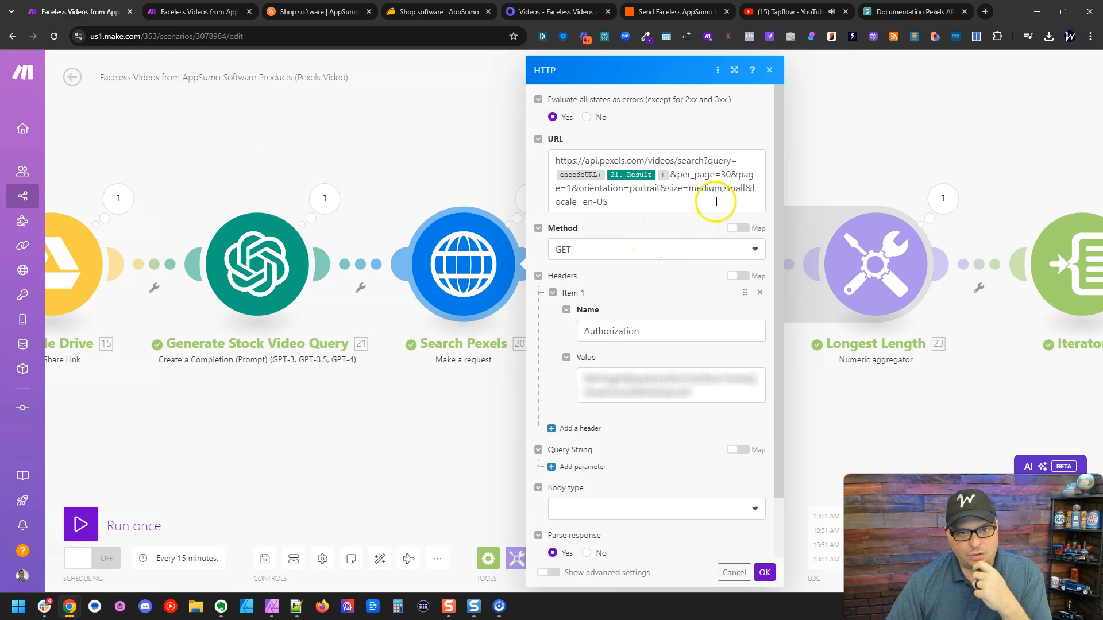
{"action": "left_click", "coordinate": [724, 175]}
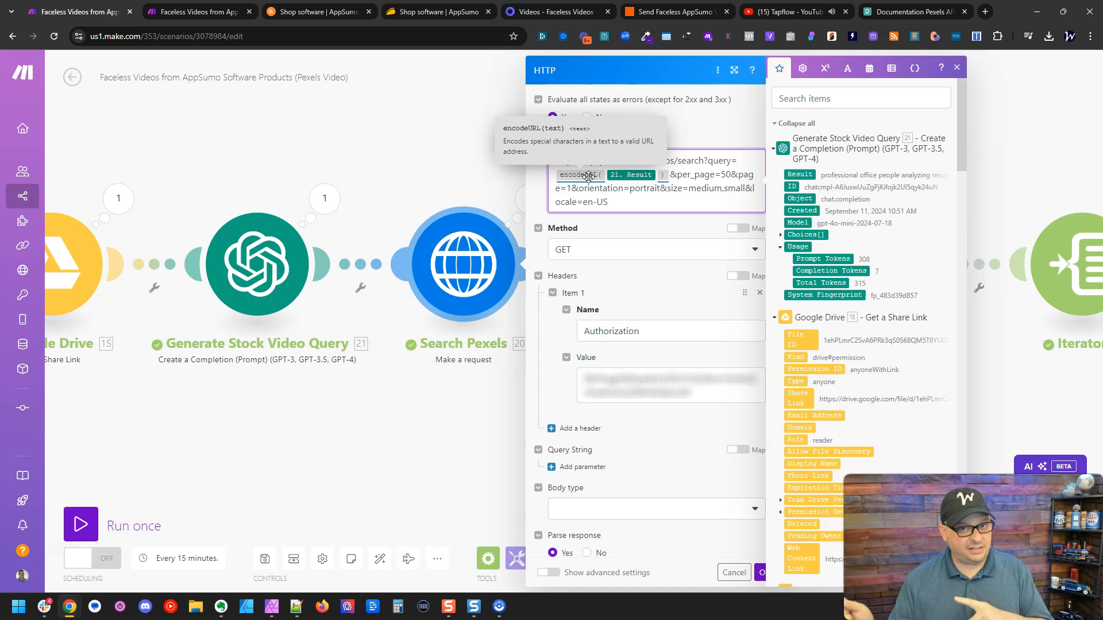
{"action": "left_click", "coordinate": [766, 167]}
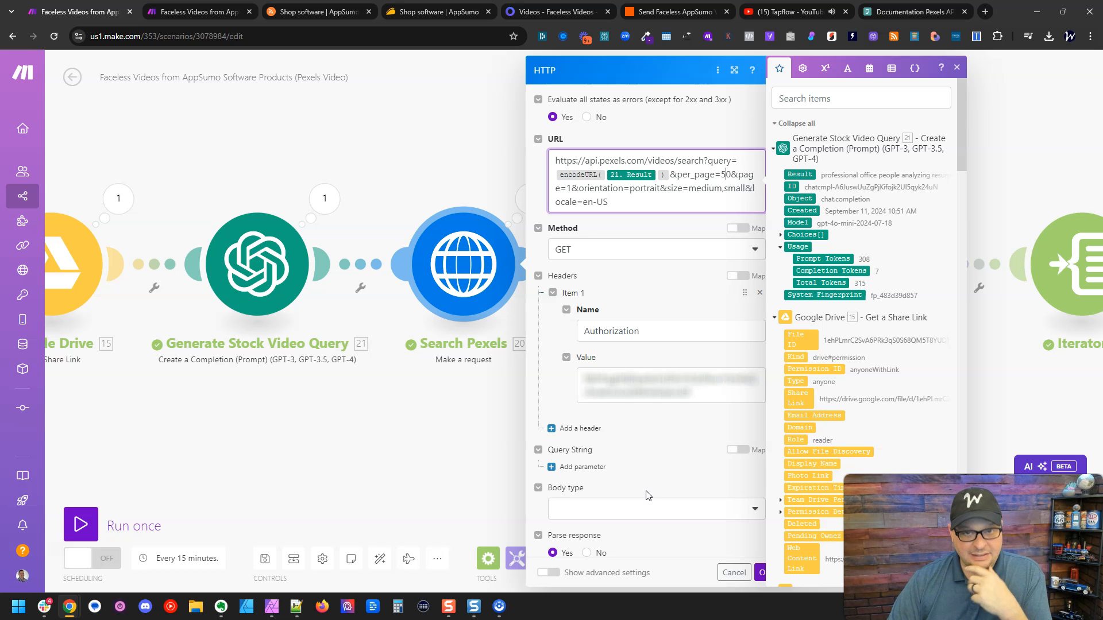
{"action": "left_click", "coordinate": [739, 568]}
Examine the Search Pexels module's output bundle, expanding its data and videos array and checking the per_page value.
{"action": "left_click_drag", "start_coordinate": [632, 437], "coordinate": [454, 452]}
{"action": "left_click", "coordinate": [353, 212]}
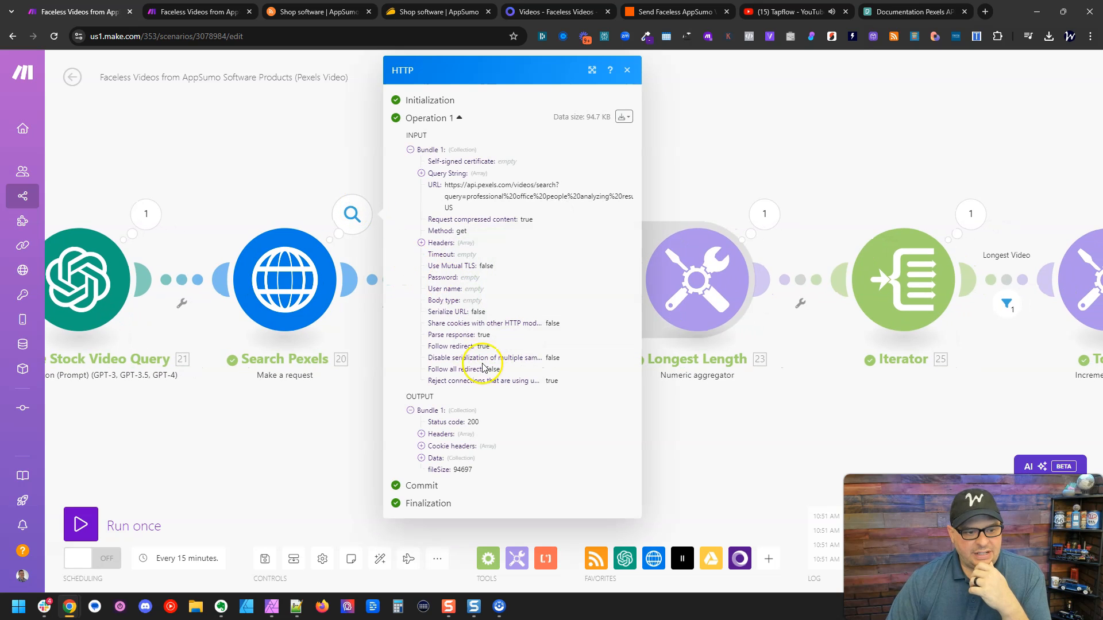
{"action": "left_click", "coordinate": [457, 459]}
{"action": "scroll", "coordinate": [510, 361], "scroll_direction": "down", "scroll_amount": 1}
{"action": "left_click", "coordinate": [482, 465]}
{"action": "scroll", "coordinate": [502, 274], "scroll_direction": "down", "scroll_amount": 6}
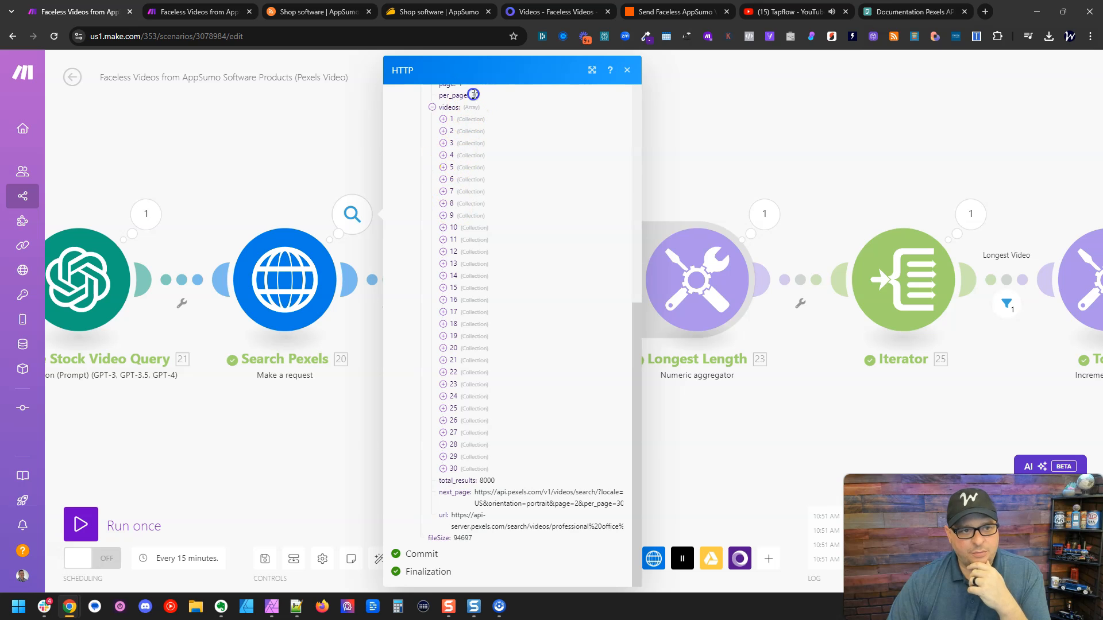
{"action": "double_click", "coordinate": [474, 95]}
{"action": "left_click", "coordinate": [405, 135]}
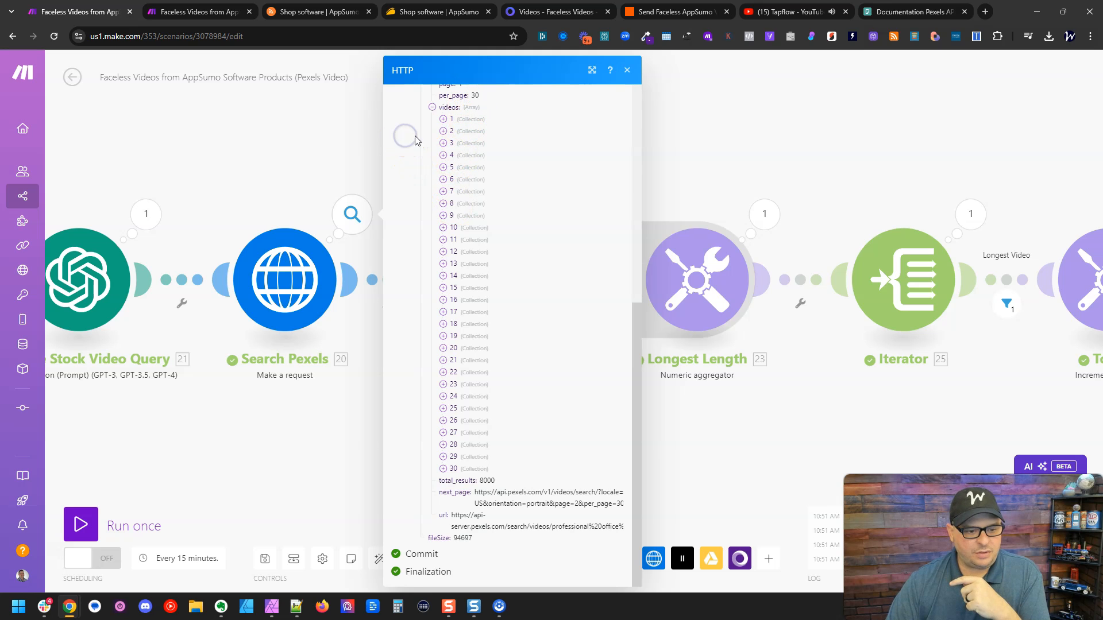
Compare the durations of videos 30 and 17 in the Search Pexels output, and close the output.
{"action": "left_click", "coordinate": [478, 469]}
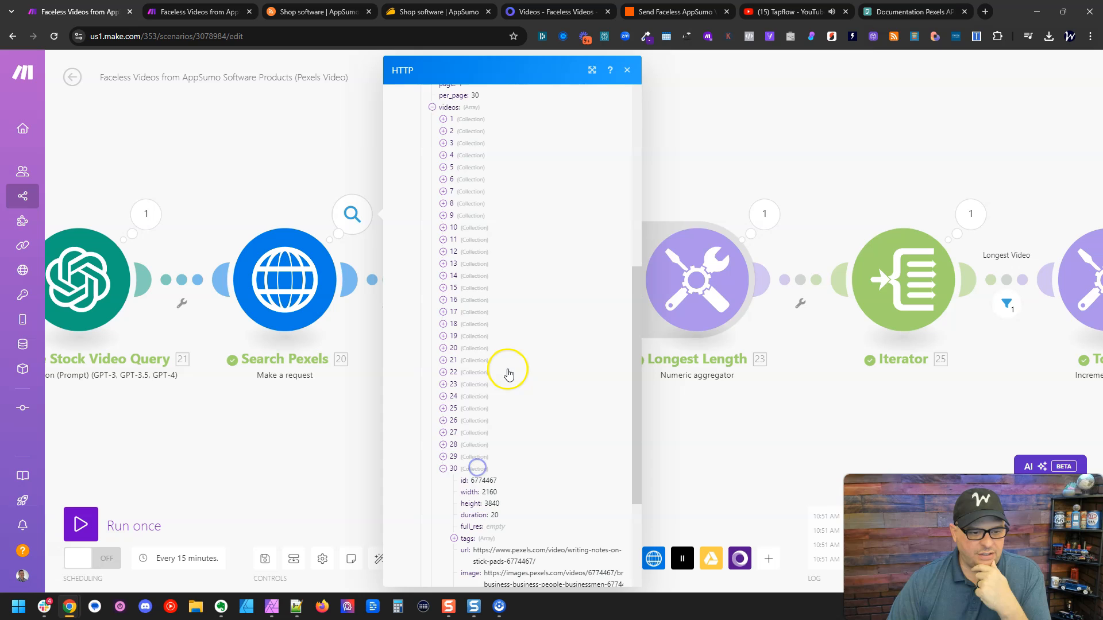
{"action": "scroll", "coordinate": [521, 291], "scroll_direction": "down", "scroll_amount": 3}
{"action": "scroll", "coordinate": [522, 292], "scroll_direction": "down", "scroll_amount": 1}
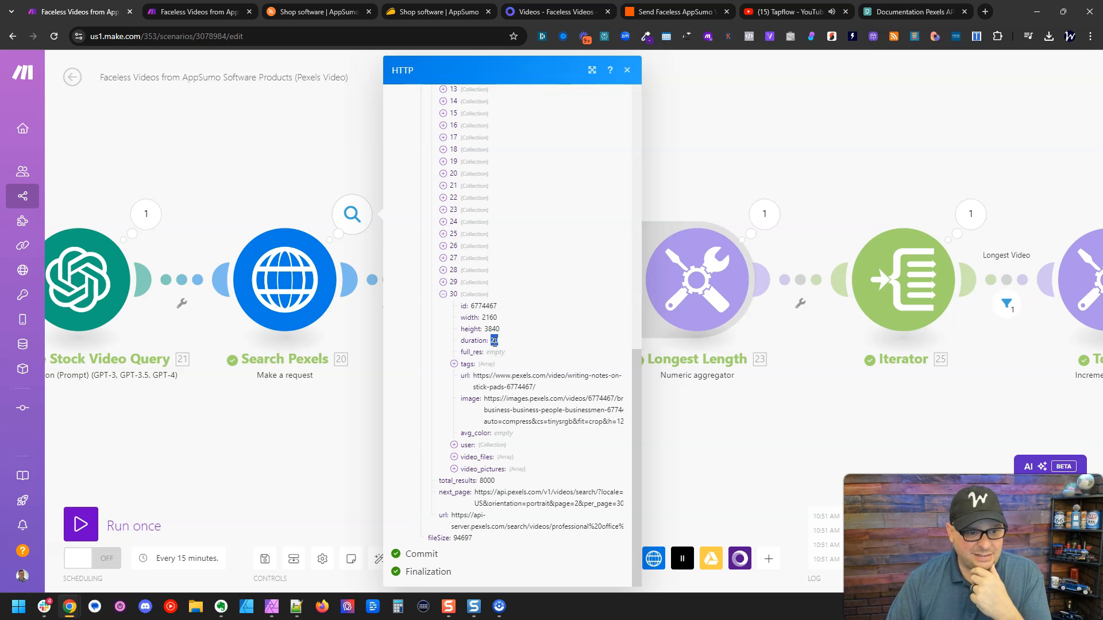
{"action": "left_click", "coordinate": [472, 137]}
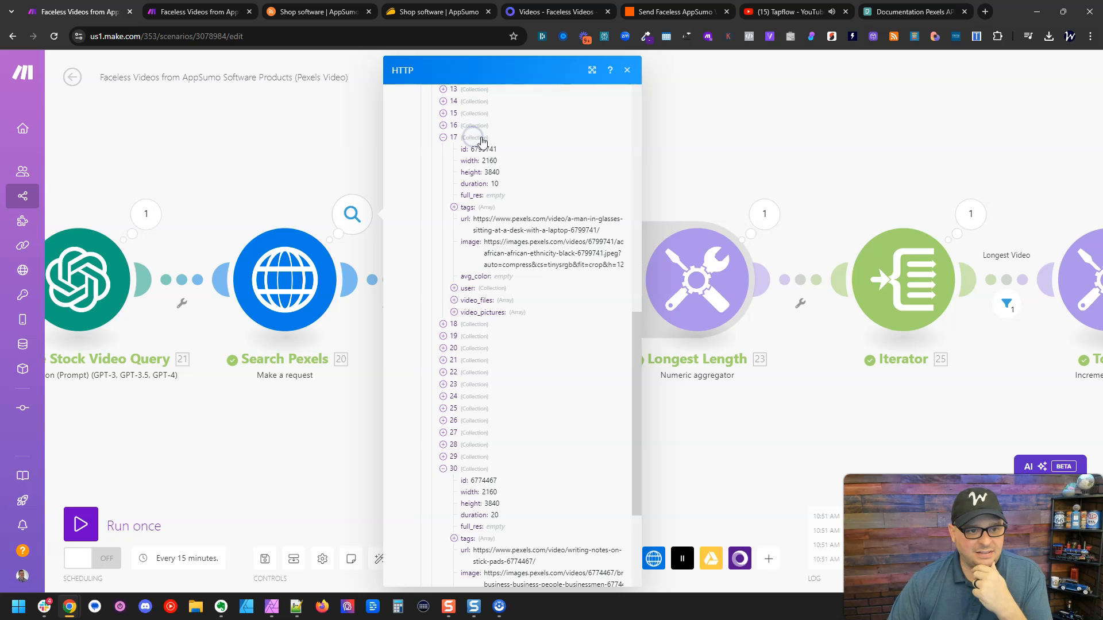
{"action": "double_click", "coordinate": [494, 183]}
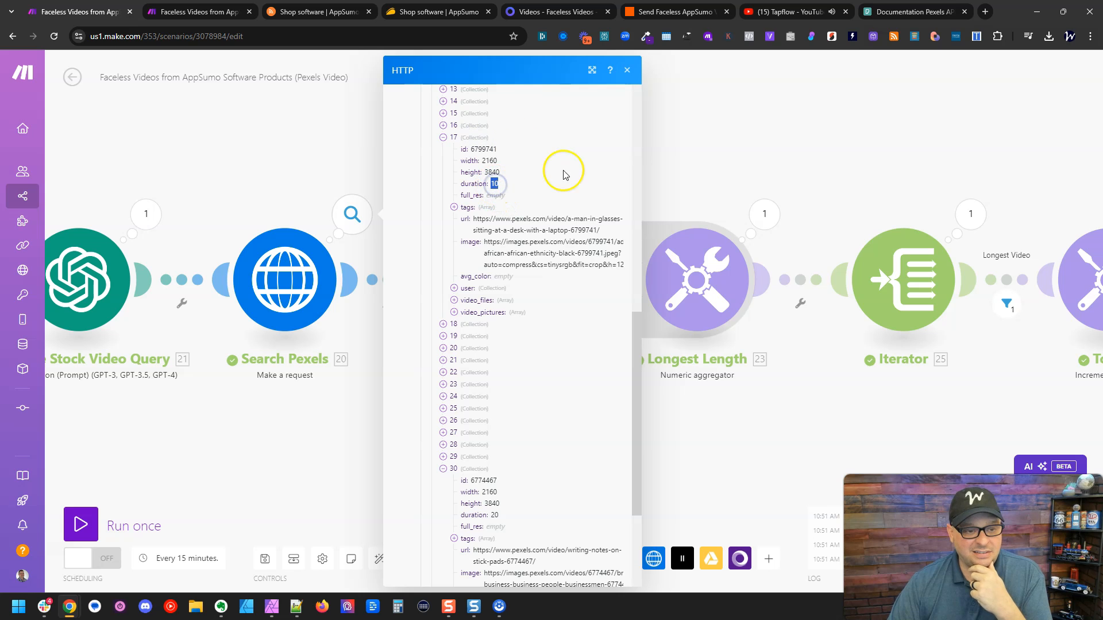
{"action": "left_click", "coordinate": [707, 116]}
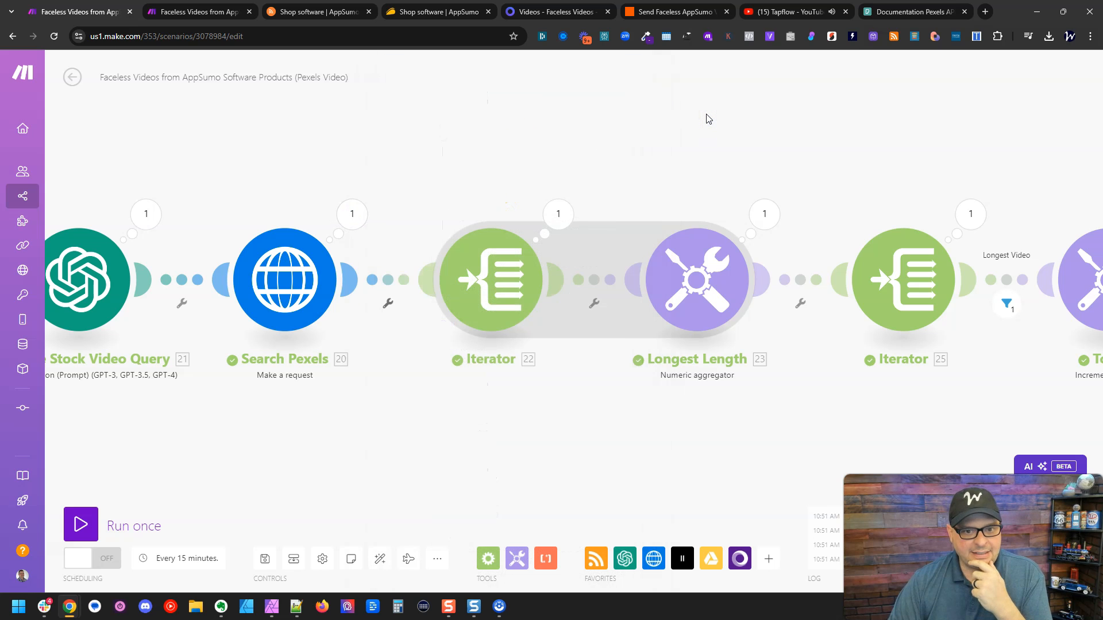
Check the videos array mapping in the Iterator that follows Search Pexels, and leave it without saving.
{"action": "left_click_drag", "start_coordinate": [590, 431], "coordinate": [541, 423]}
{"action": "left_click", "coordinate": [459, 290]}
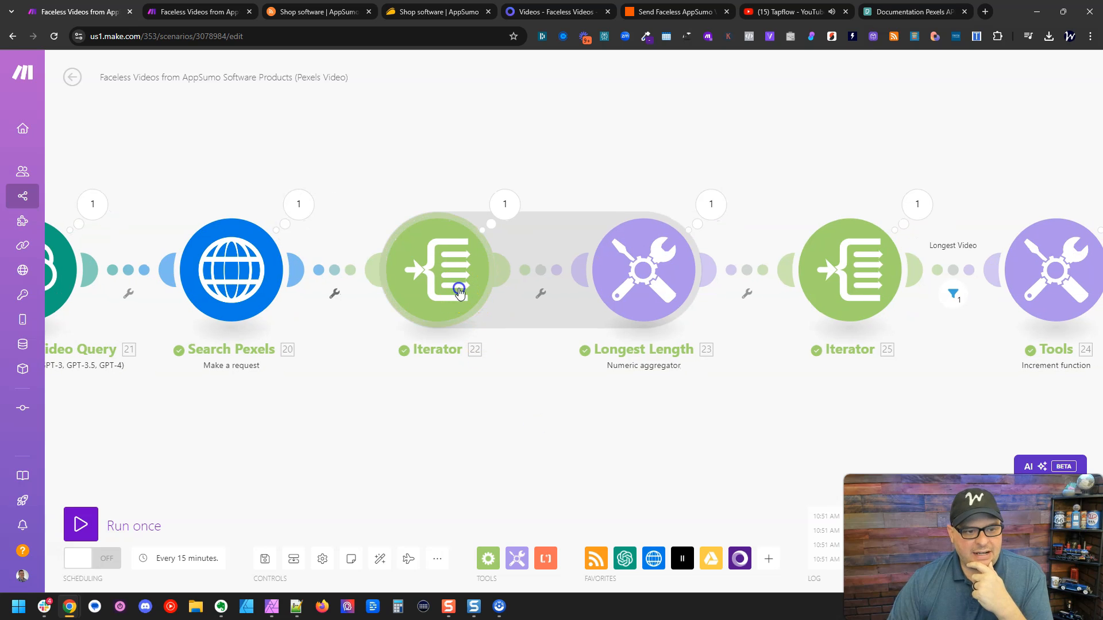
{"action": "left_click", "coordinate": [621, 279]}
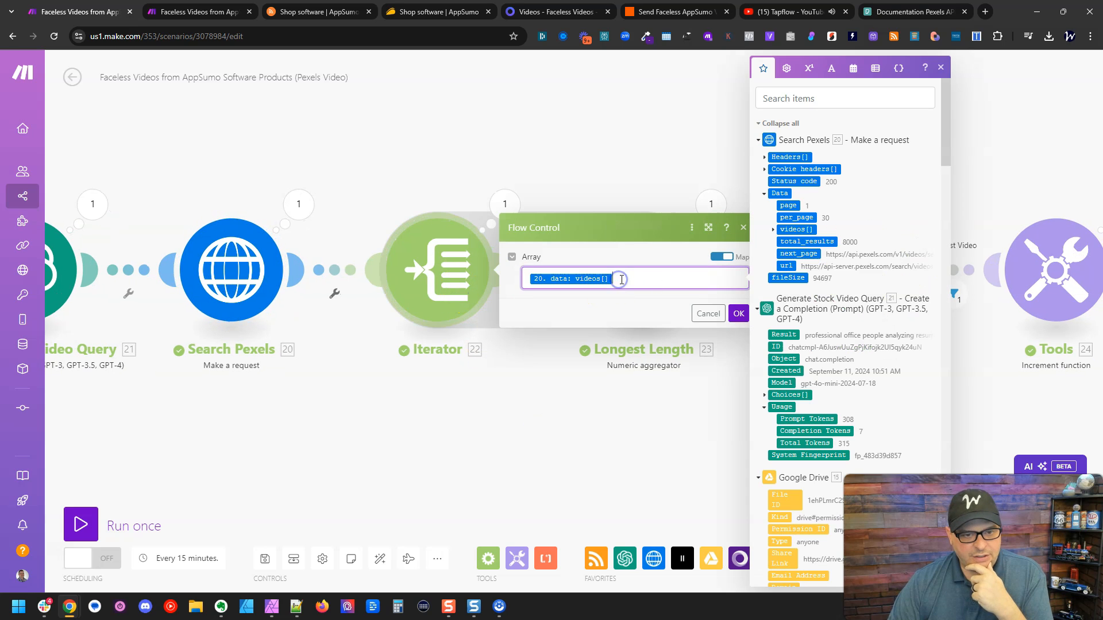
{"action": "left_click", "coordinate": [709, 314]}
Review the Longest Length aggregator's source module, its maximum value function and the duration mapped as its value.
{"action": "left_click", "coordinate": [641, 266]}
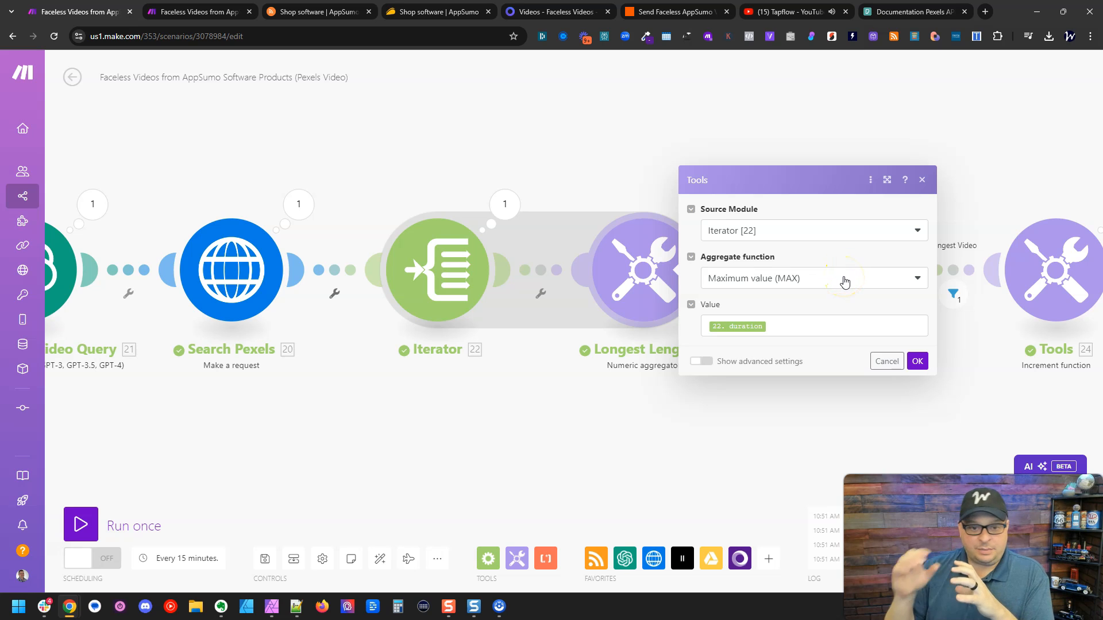
{"action": "left_click", "coordinate": [816, 324]}
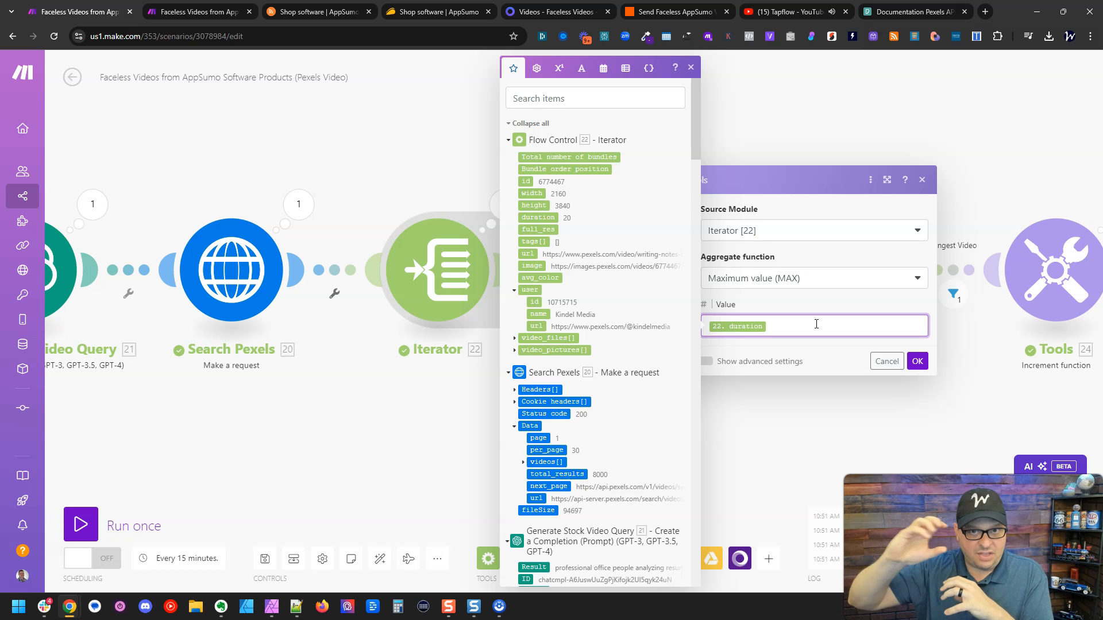
{"action": "left_click", "coordinate": [916, 362]}
Examine the duration comparisons in the Longest Video filter's inspector and review the filter's duration-equals-result condition.
{"action": "left_click_drag", "start_coordinate": [803, 409], "coordinate": [579, 426]}
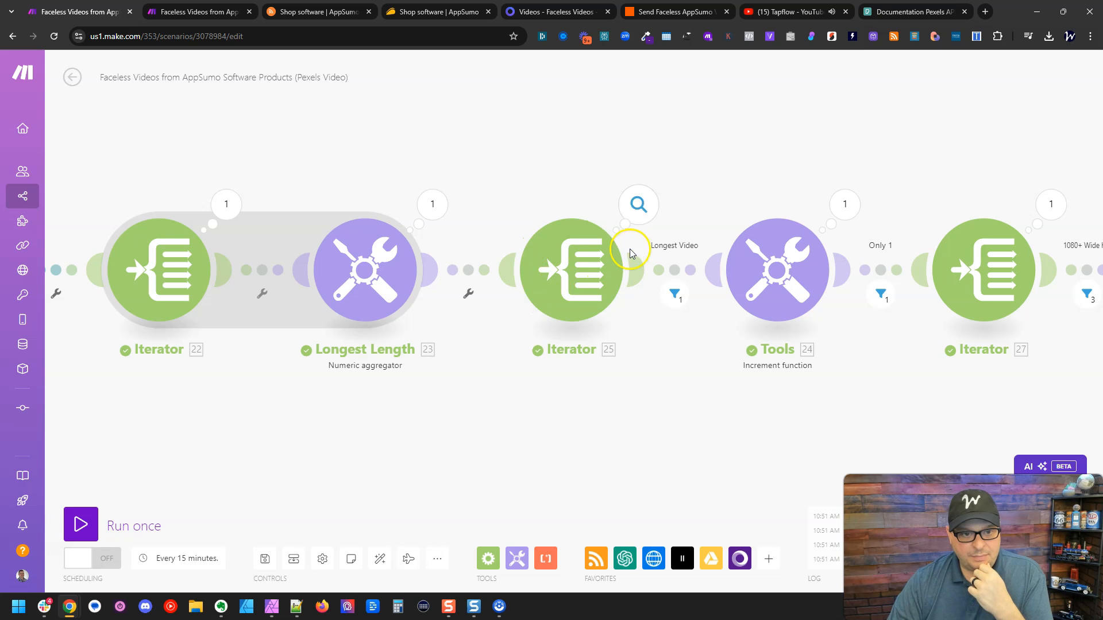
{"action": "left_click", "coordinate": [675, 294]}
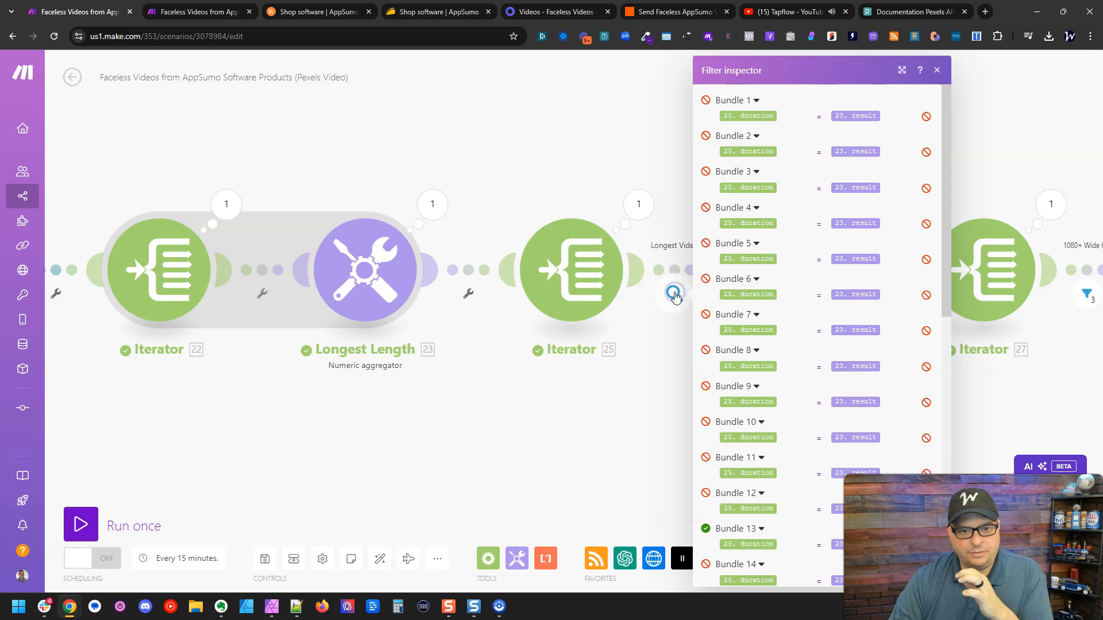
{"action": "left_click_drag", "start_coordinate": [944, 114], "coordinate": [919, 245]}
{"action": "mouse_move", "coordinate": [749, 251]}
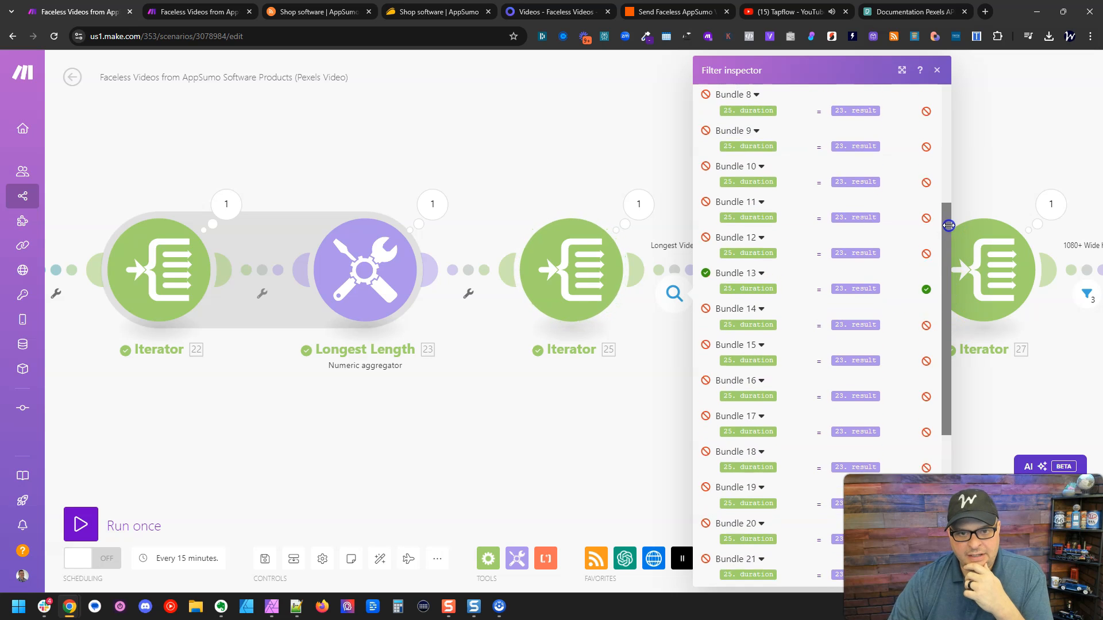
{"action": "scroll", "coordinate": [885, 253], "scroll_direction": "up", "scroll_amount": 1}
{"action": "mouse_move", "coordinate": [752, 304]}
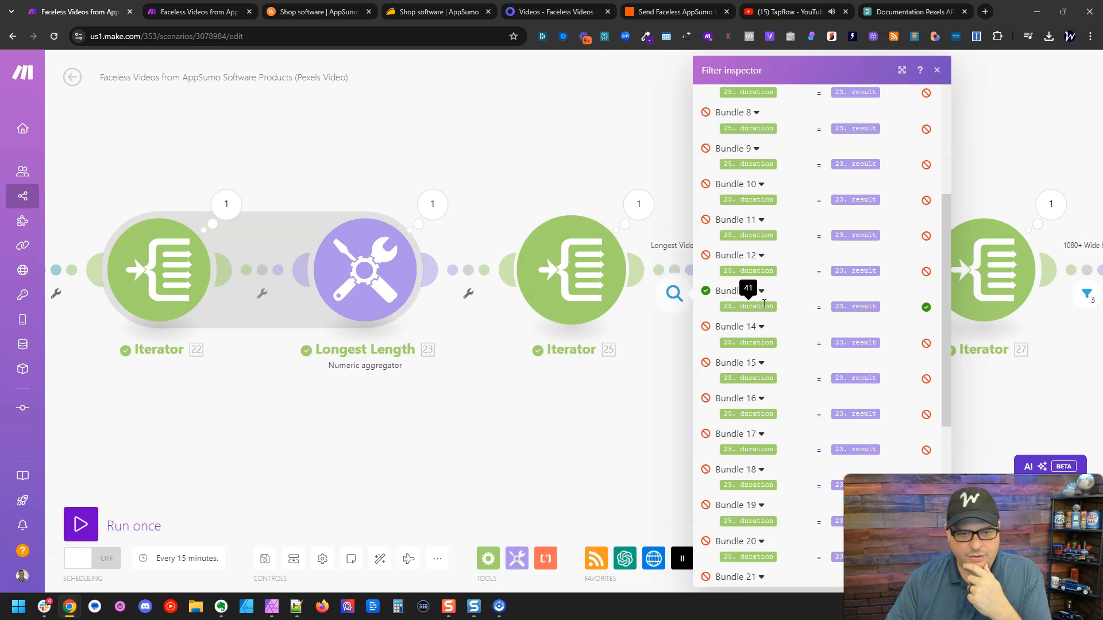
{"action": "left_click", "coordinate": [596, 415]}
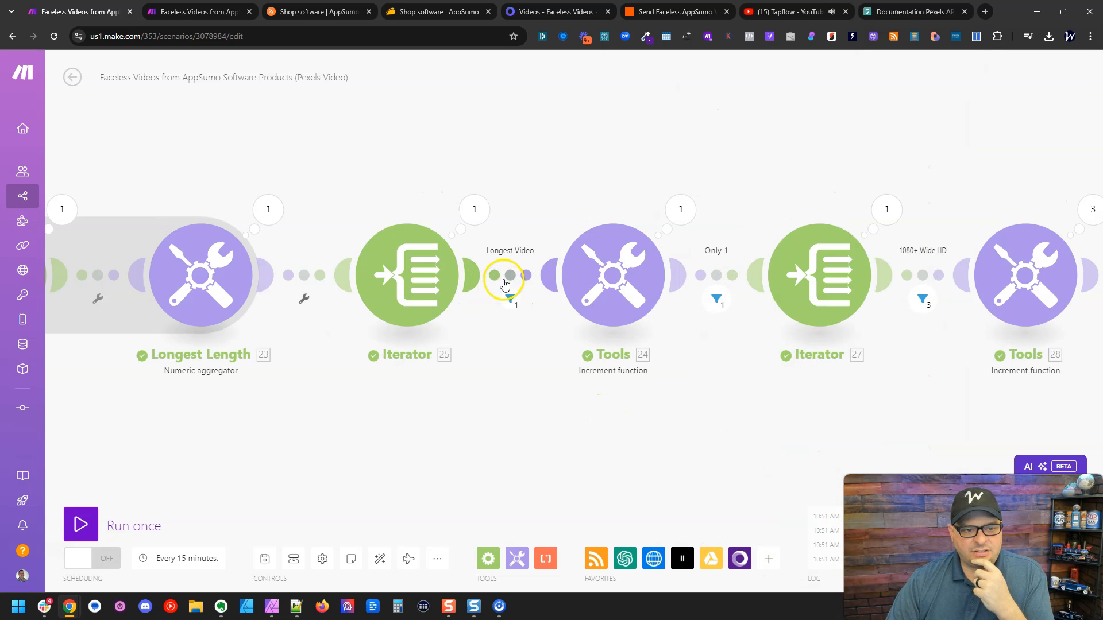
{"action": "left_click", "coordinate": [512, 277]}
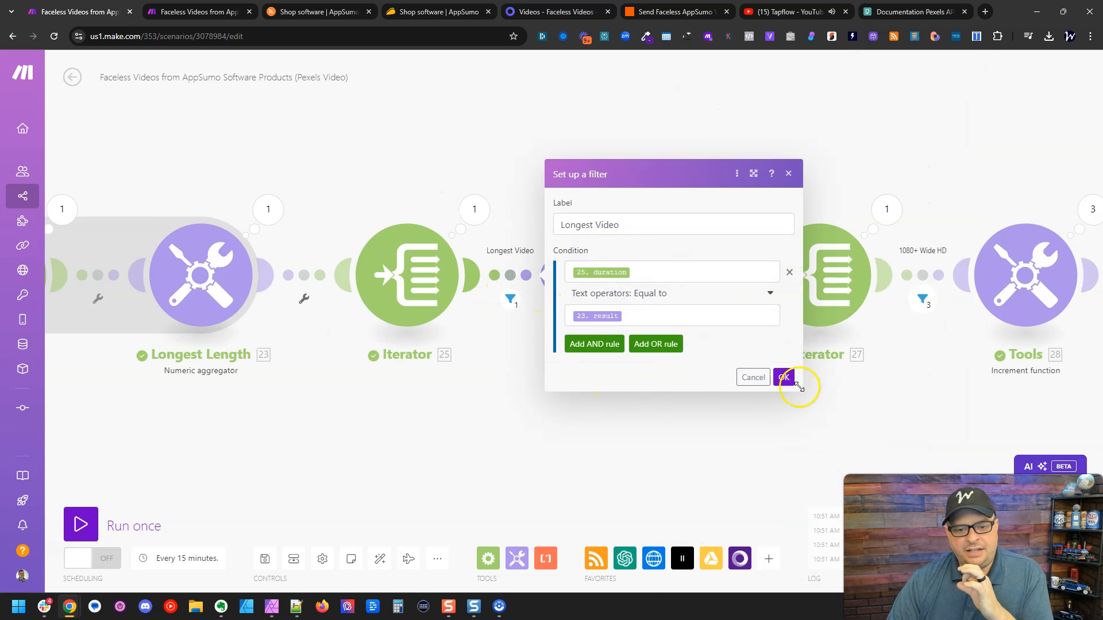
{"action": "left_click", "coordinate": [784, 377]}
Review the reset setting of the Increment function after the Longest Video filter, and the condition of its Only 1 filter.
{"action": "left_click_drag", "start_coordinate": [658, 441], "coordinate": [659, 441]}
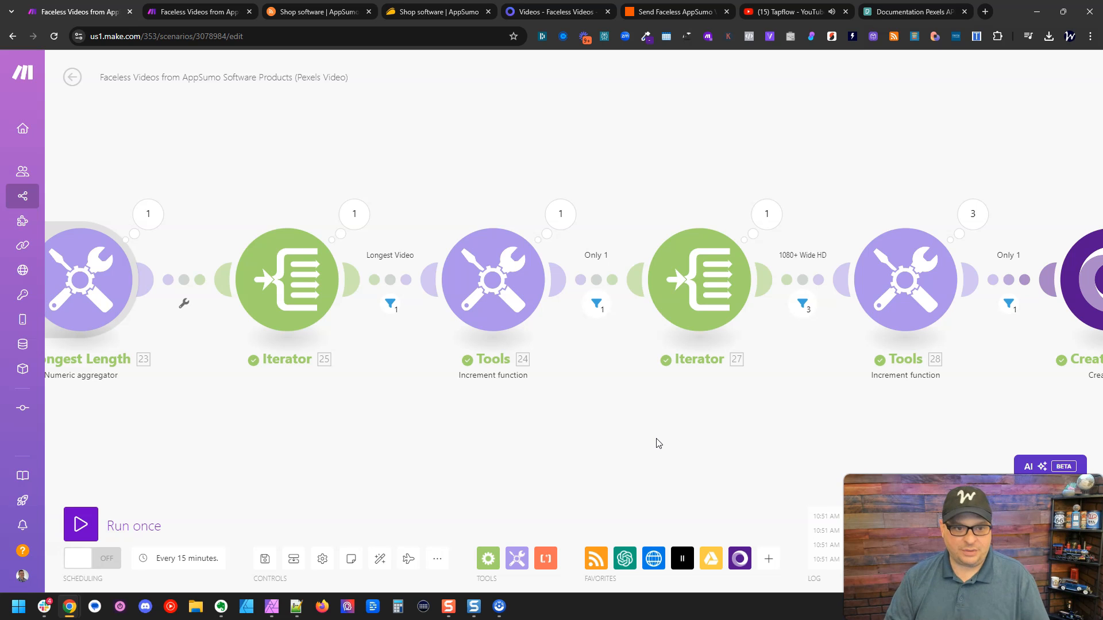
{"action": "left_click", "coordinate": [480, 280]}
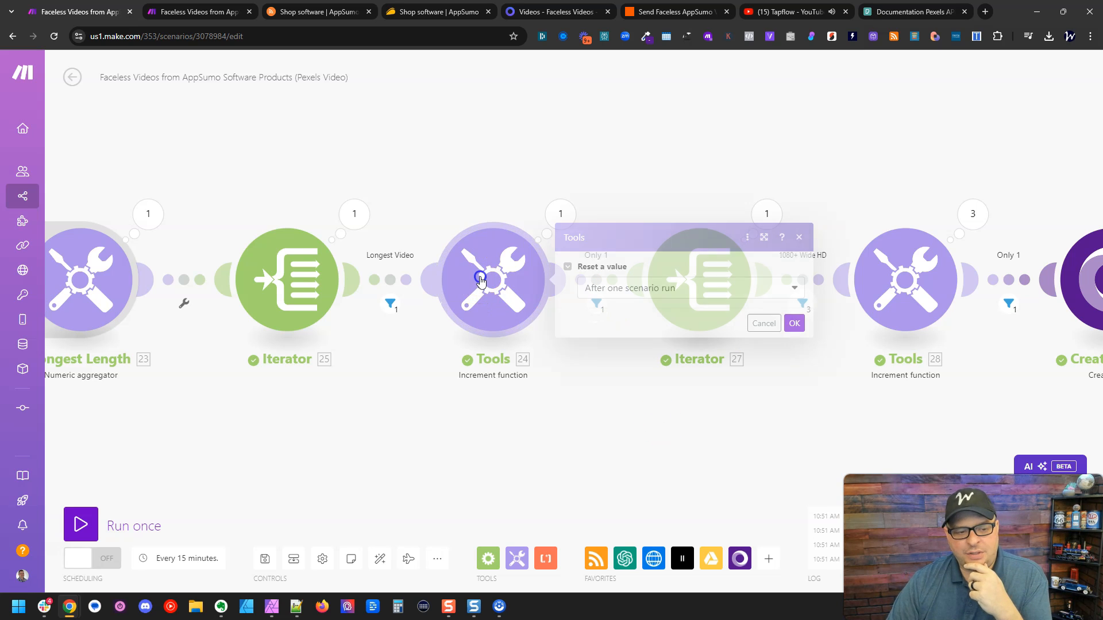
{"action": "left_click", "coordinate": [794, 323]}
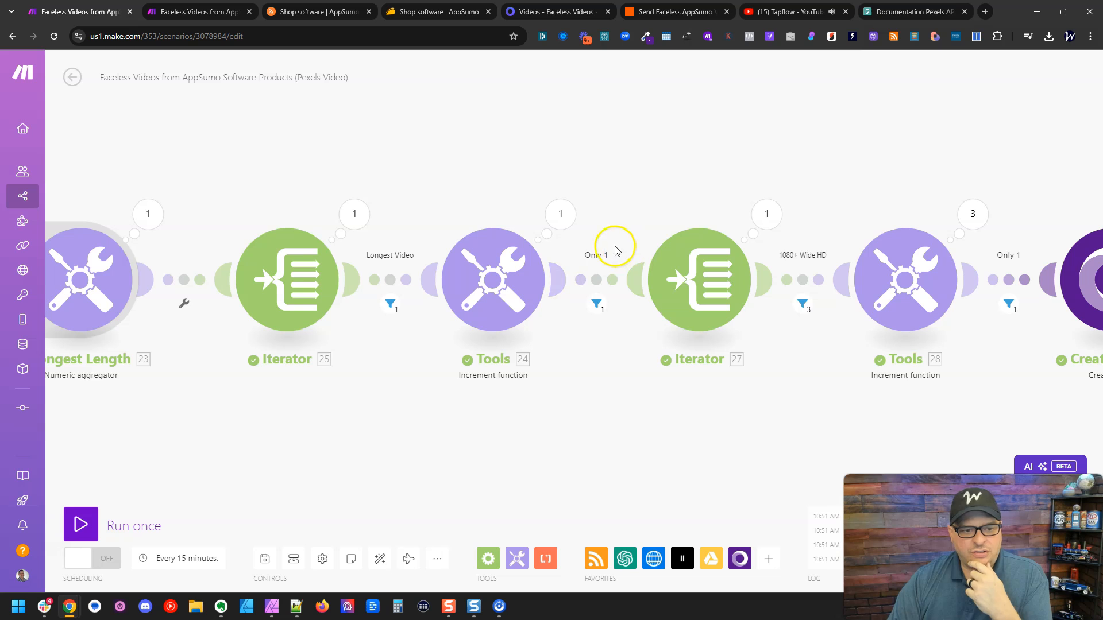
{"action": "left_click", "coordinate": [596, 279]}
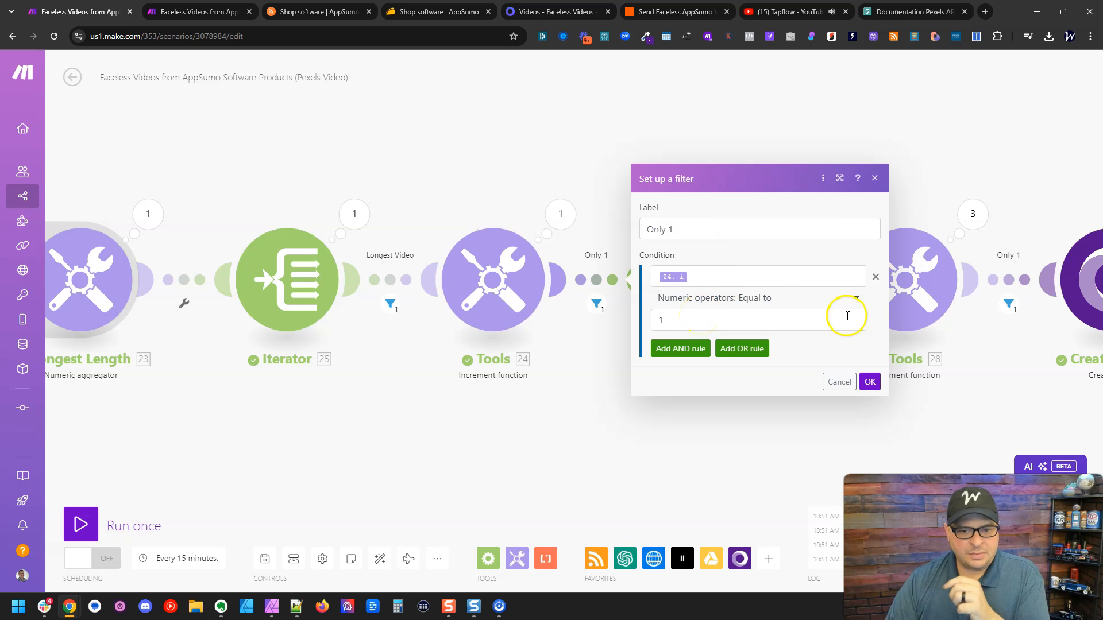
{"action": "left_click", "coordinate": [869, 381]}
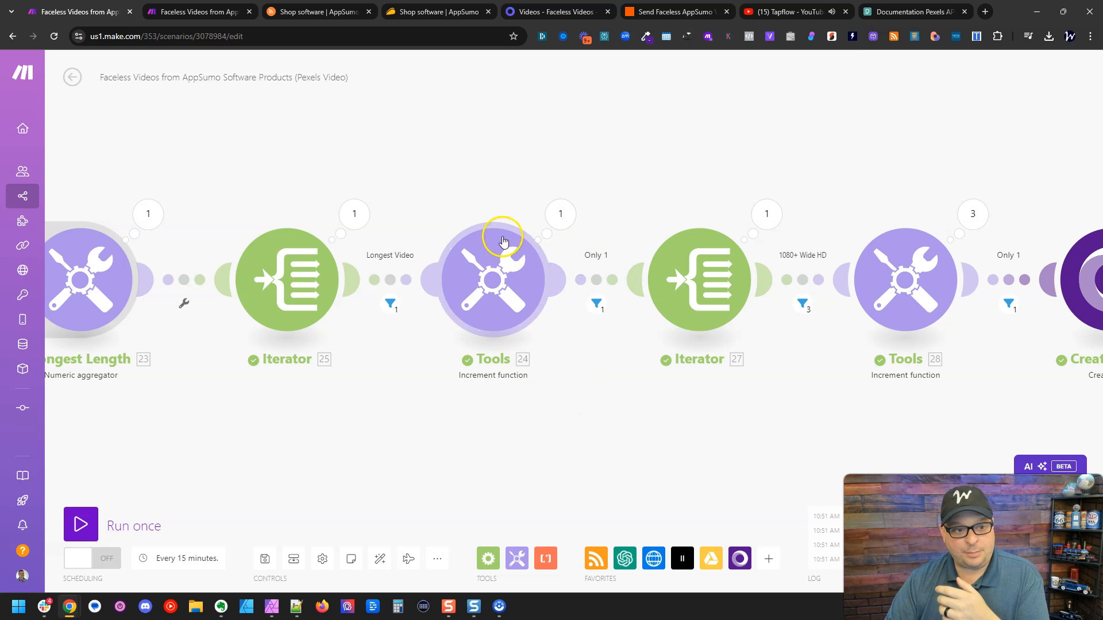
Check the video_files array mapping in the Iterator before the 1080+ Wide HD filter.
{"action": "scroll", "coordinate": [535, 444], "scroll_direction": "down", "scroll_amount": 3}
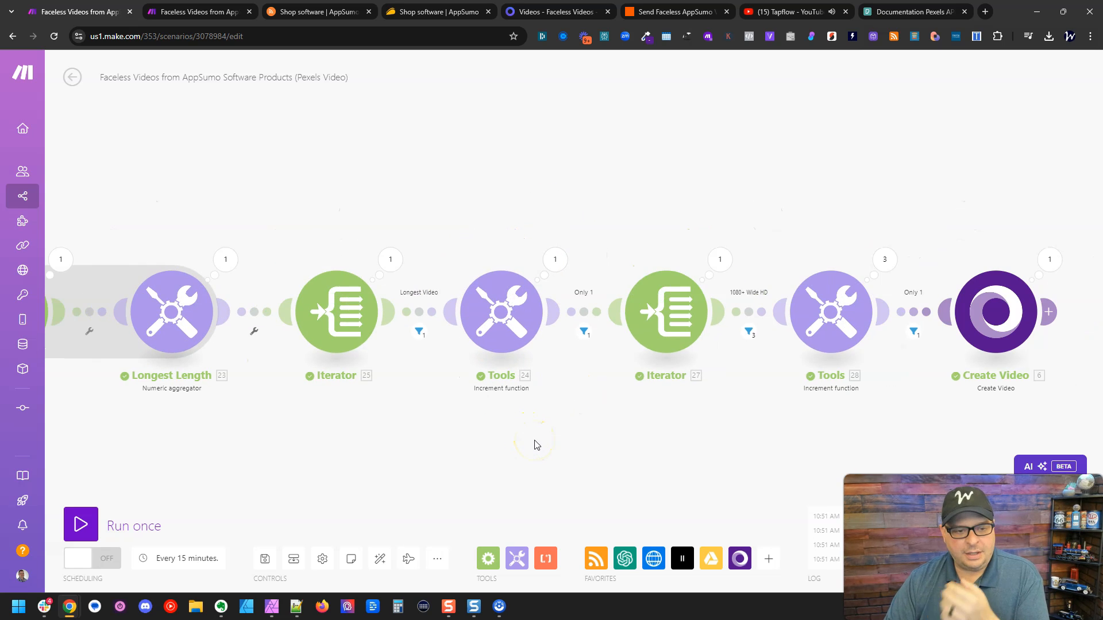
{"action": "left_click_drag", "start_coordinate": [638, 430], "coordinate": [477, 410]}
{"action": "left_click", "coordinate": [507, 280]}
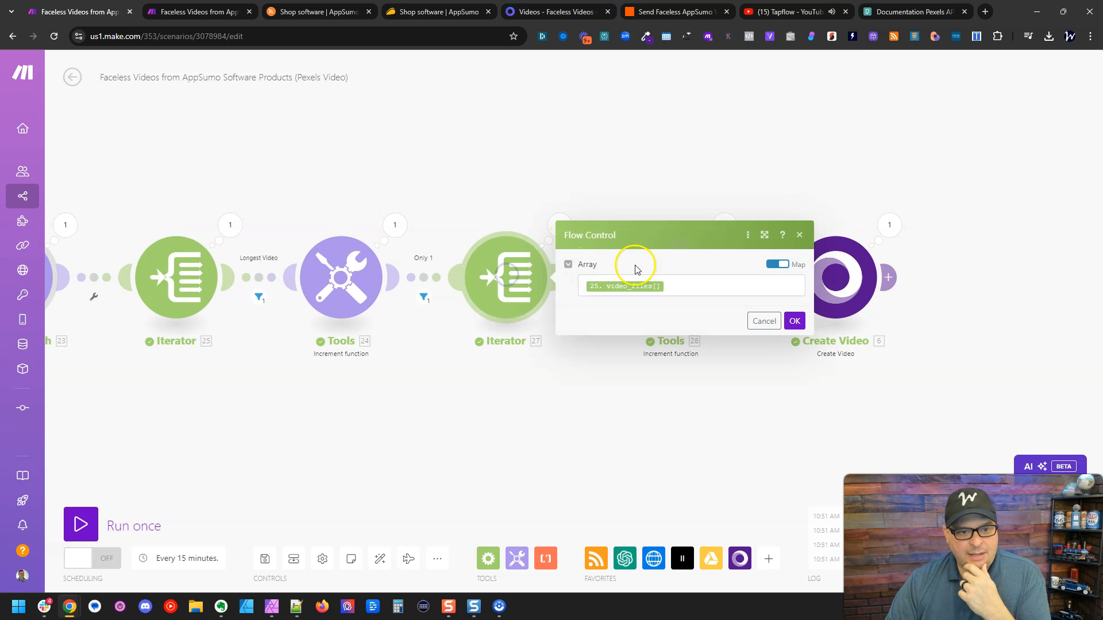
{"action": "left_click", "coordinate": [675, 288]}
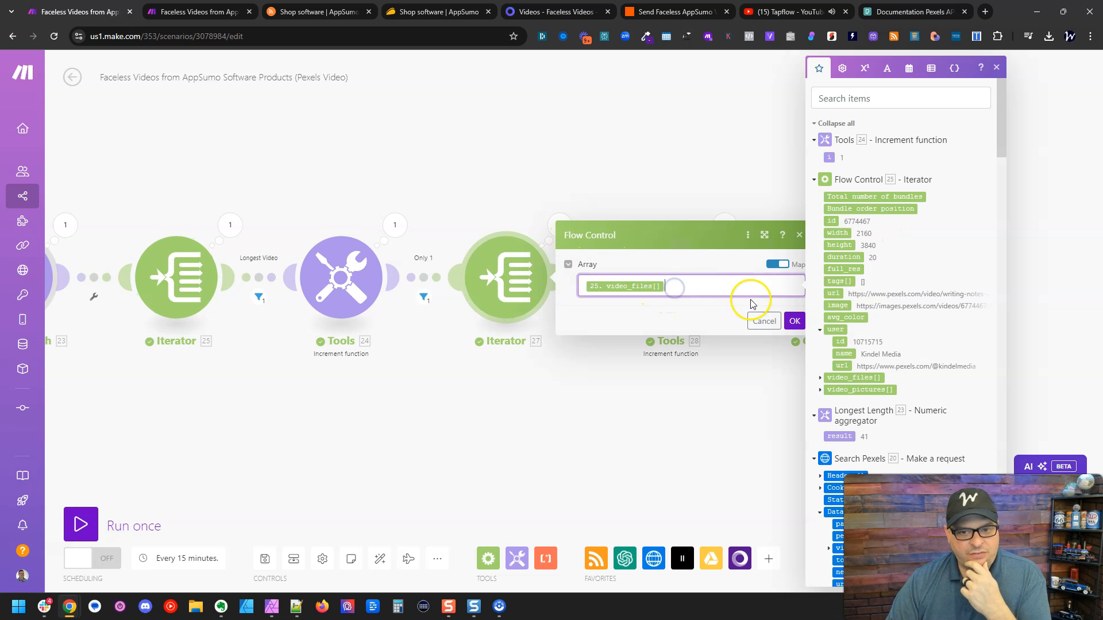
{"action": "left_click", "coordinate": [557, 397]}
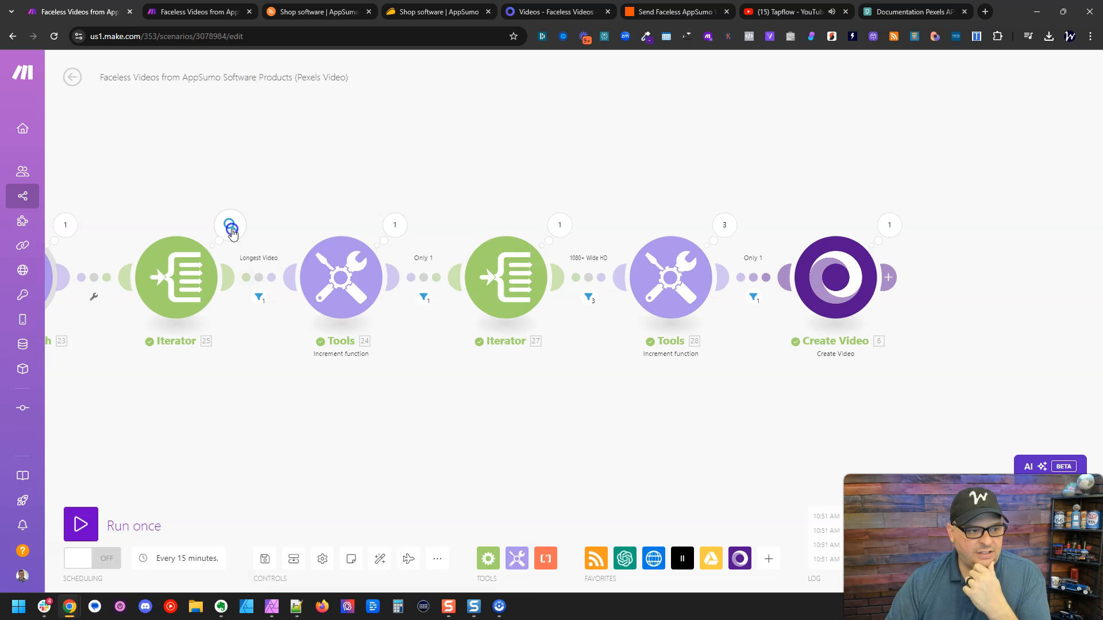
Inspect the first output bundle of the Iterator before the Longest Video filter, expanding video_files and the fifth file's details.
{"action": "left_click", "coordinate": [230, 224]}
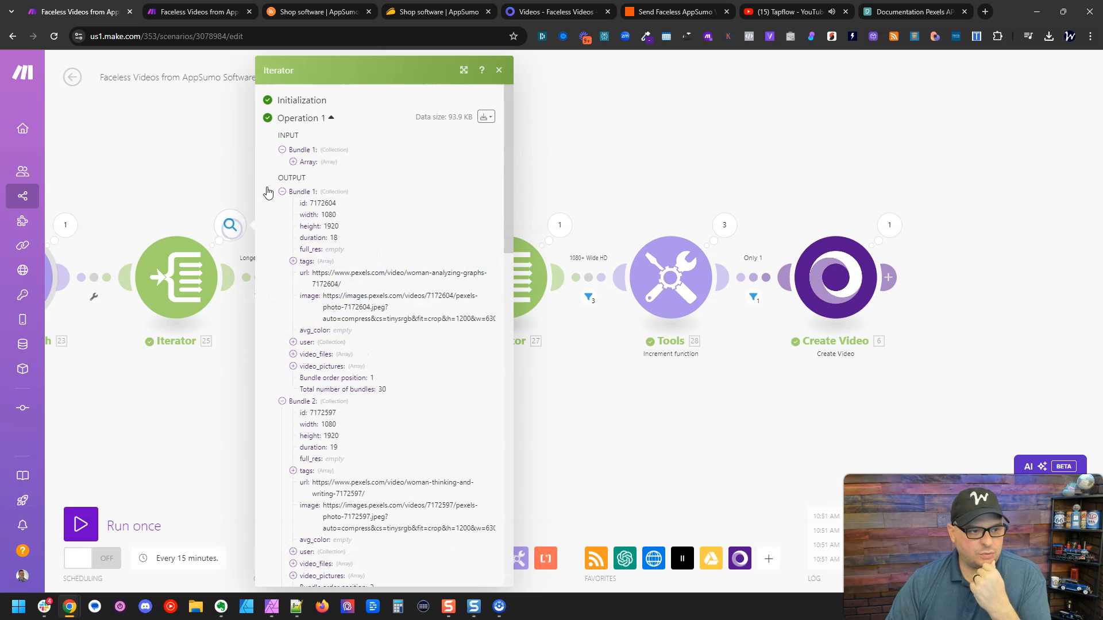
{"action": "left_click", "coordinate": [322, 356]}
{"action": "left_click", "coordinate": [332, 415]}
{"action": "scroll", "coordinate": [377, 364], "scroll_direction": "down", "scroll_amount": 2}
{"action": "scroll", "coordinate": [377, 363], "scroll_direction": "down", "scroll_amount": 1}
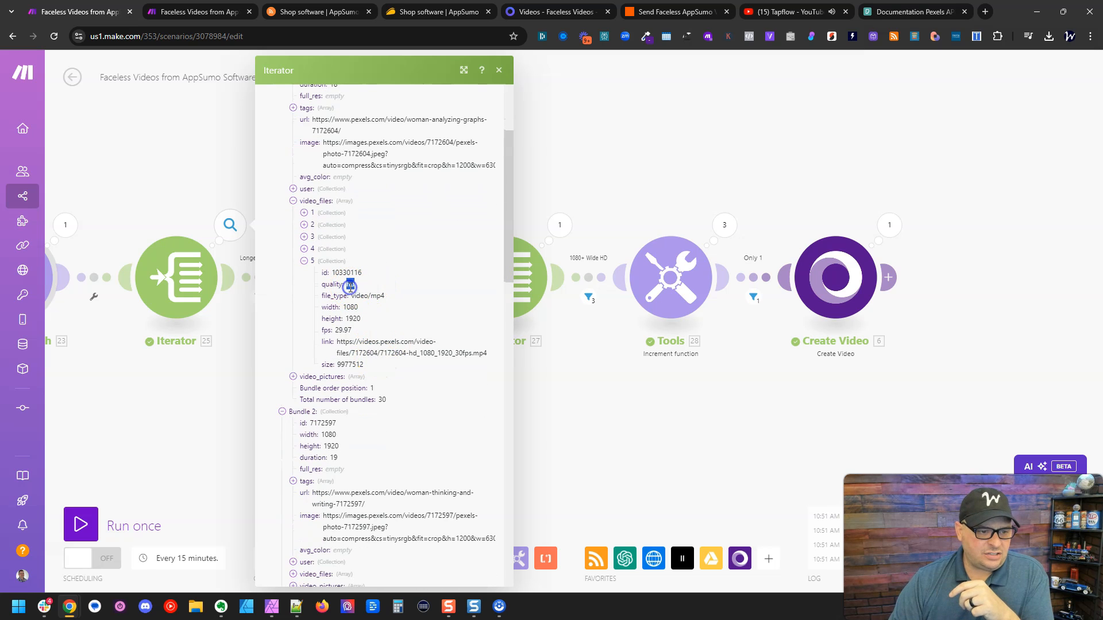
Compare the quality and width values of all five video_files entries in the first Iterator bundle.
{"action": "left_click", "coordinate": [350, 307]}
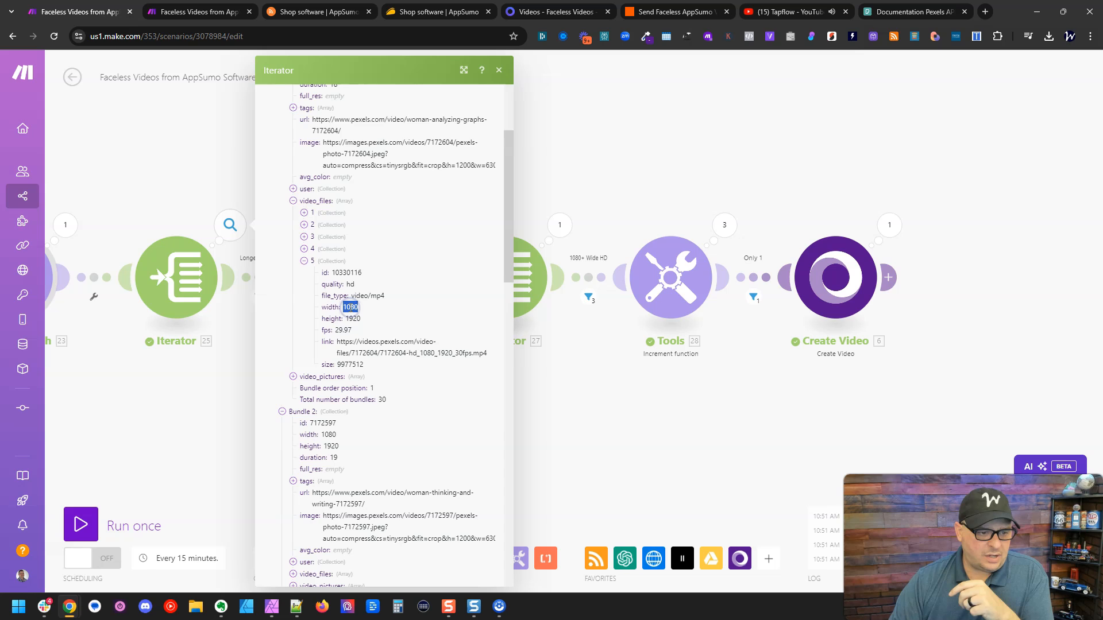
{"action": "left_click", "coordinate": [313, 248]}
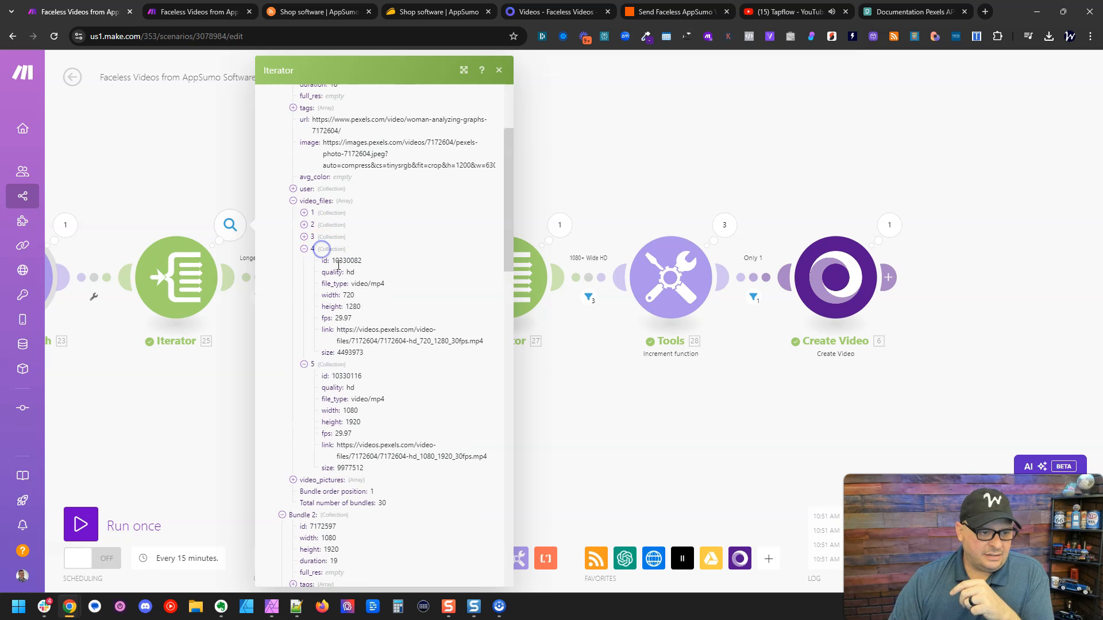
{"action": "left_click", "coordinate": [350, 273]}
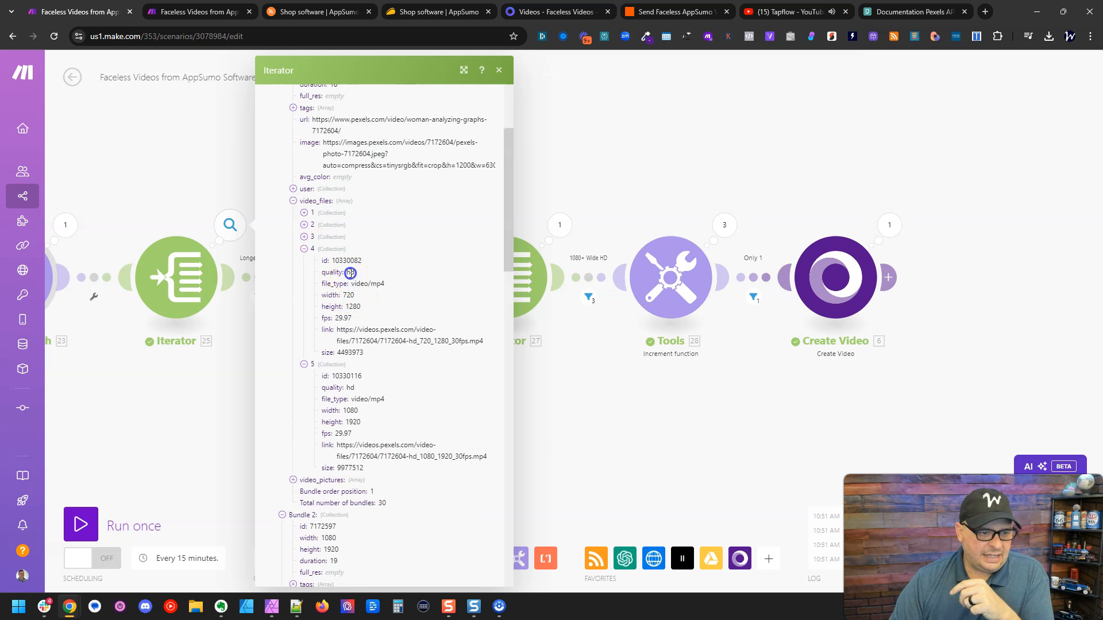
{"action": "left_click", "coordinate": [317, 237]}
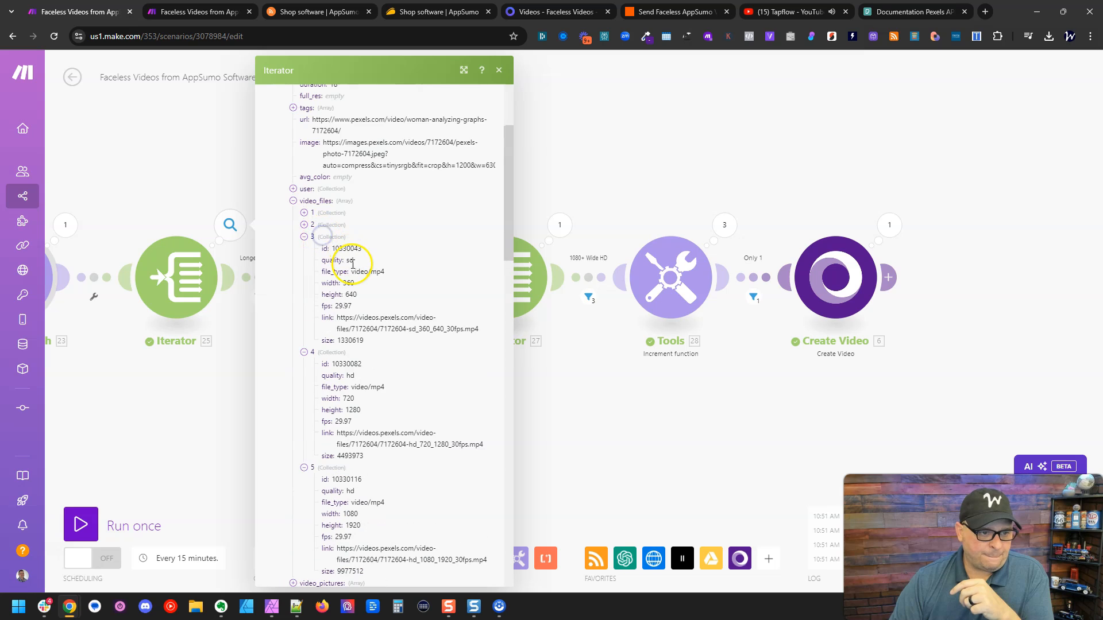
{"action": "double_click", "coordinate": [350, 261]}
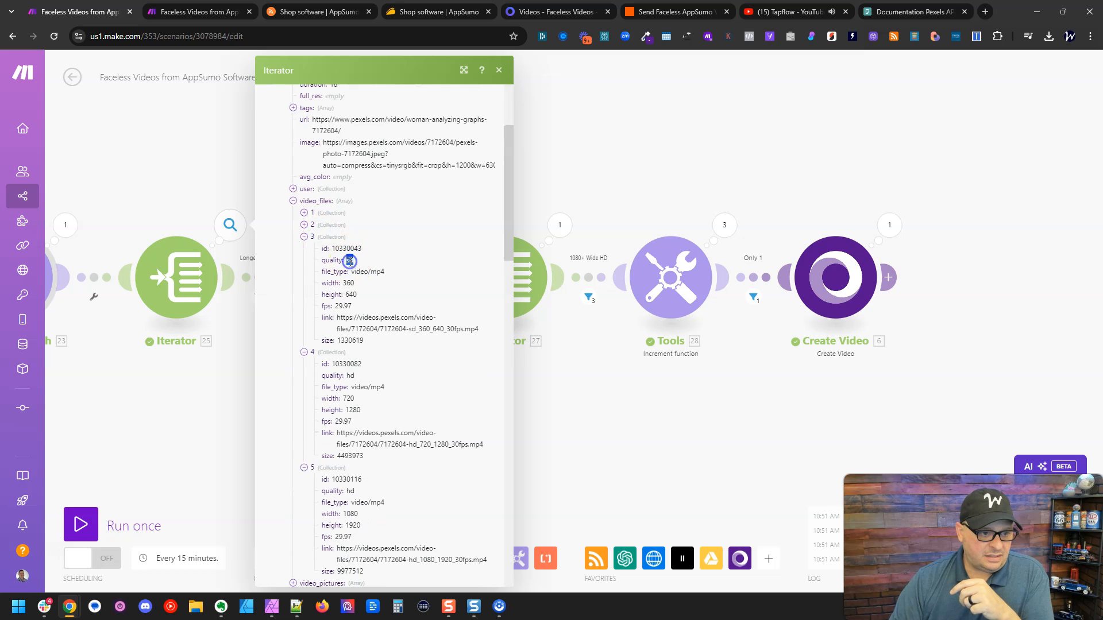
{"action": "left_click", "coordinate": [324, 229]}
{"action": "left_click", "coordinate": [331, 218]}
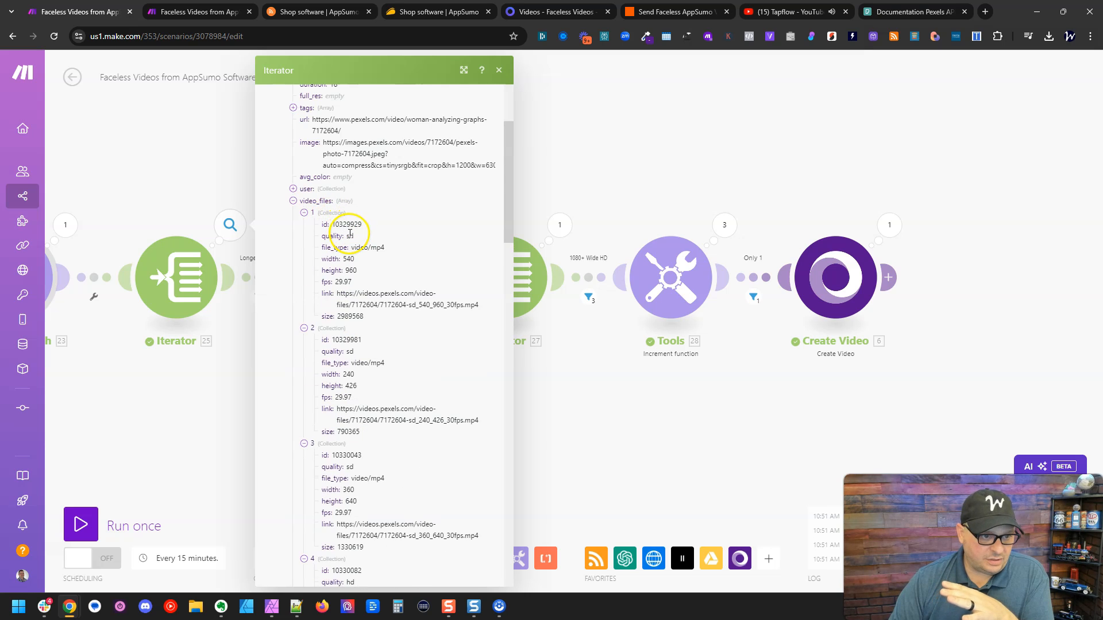
{"action": "double_click", "coordinate": [350, 236]}
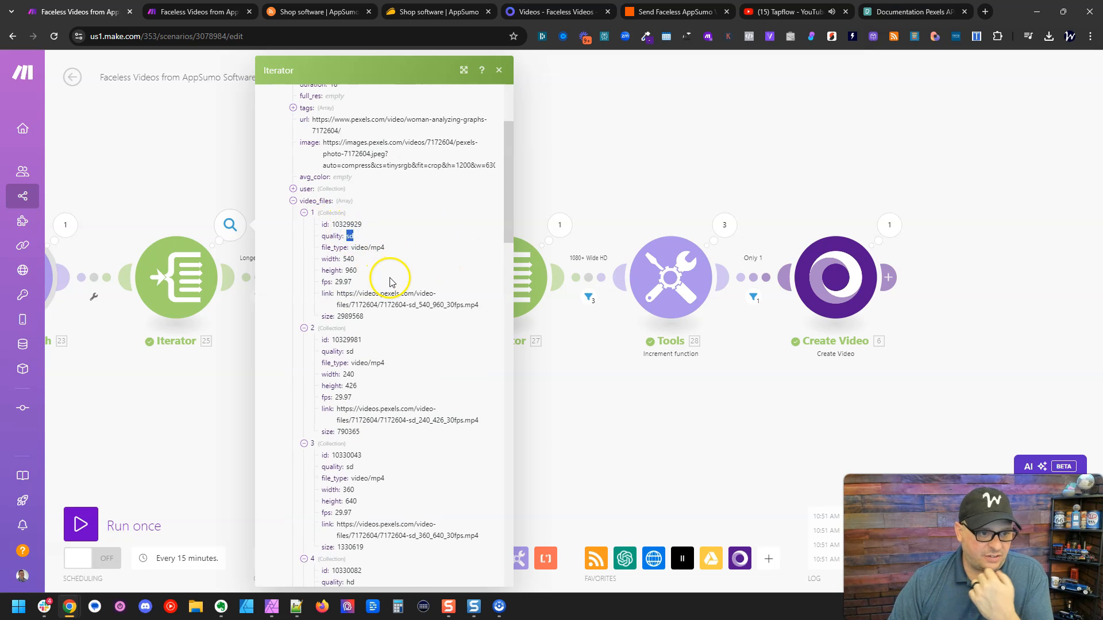
{"action": "scroll", "coordinate": [435, 264], "scroll_direction": "down", "scroll_amount": 2}
{"action": "scroll", "coordinate": [435, 264], "scroll_direction": "down", "scroll_amount": 5}
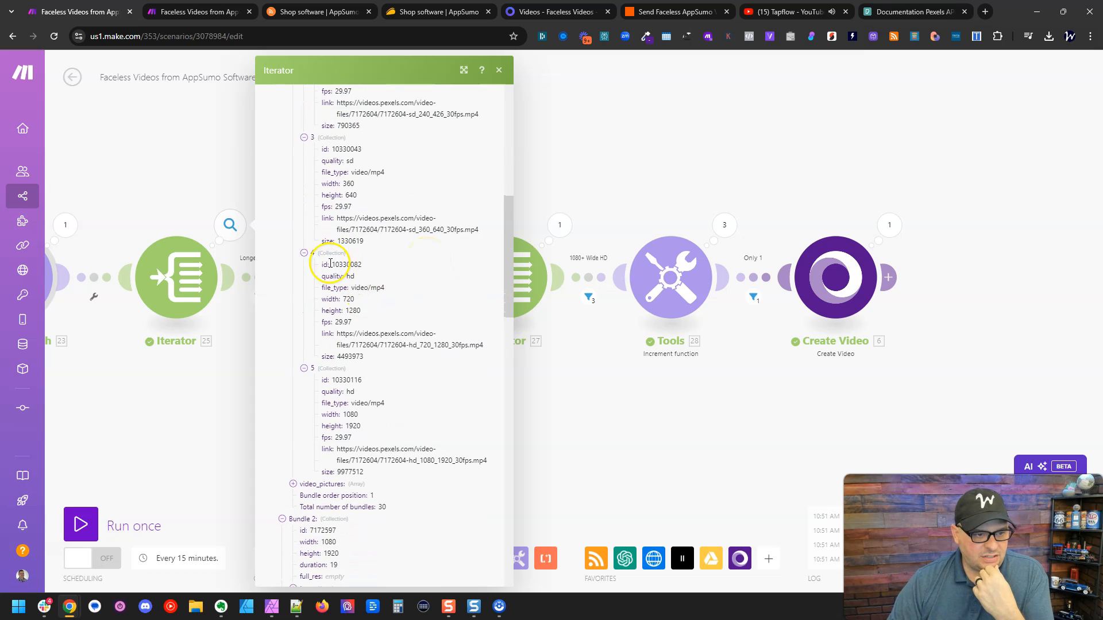
{"action": "left_click", "coordinate": [351, 414]}
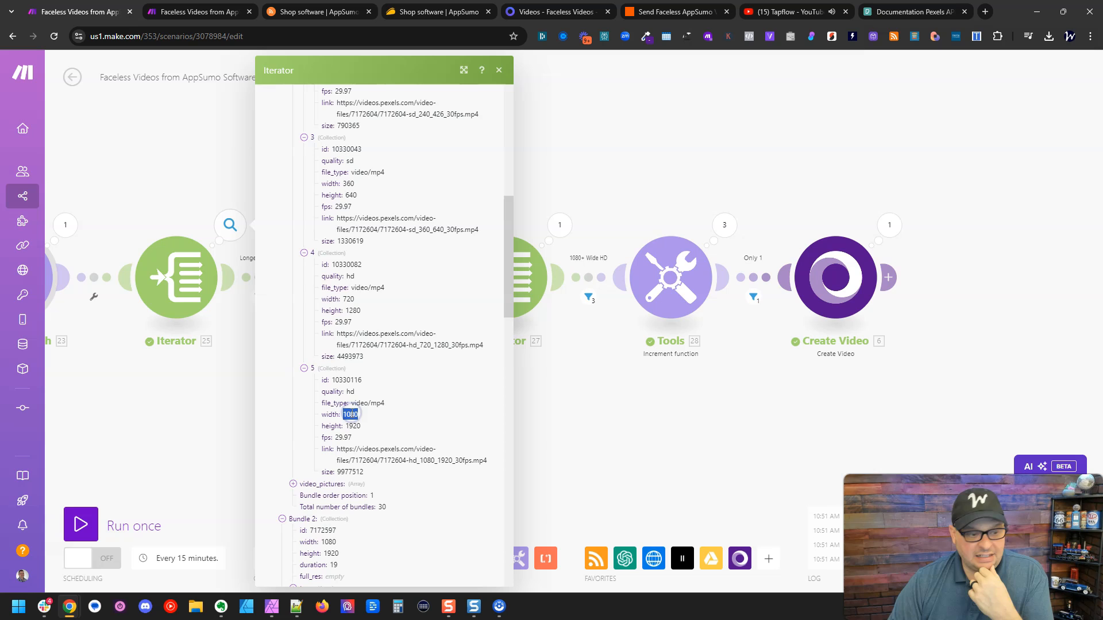
Recheck the second Iterator's video_files mapping and review the quality and width conditions of the 1080+ Wide HD filter.
{"action": "left_click", "coordinate": [517, 280]}
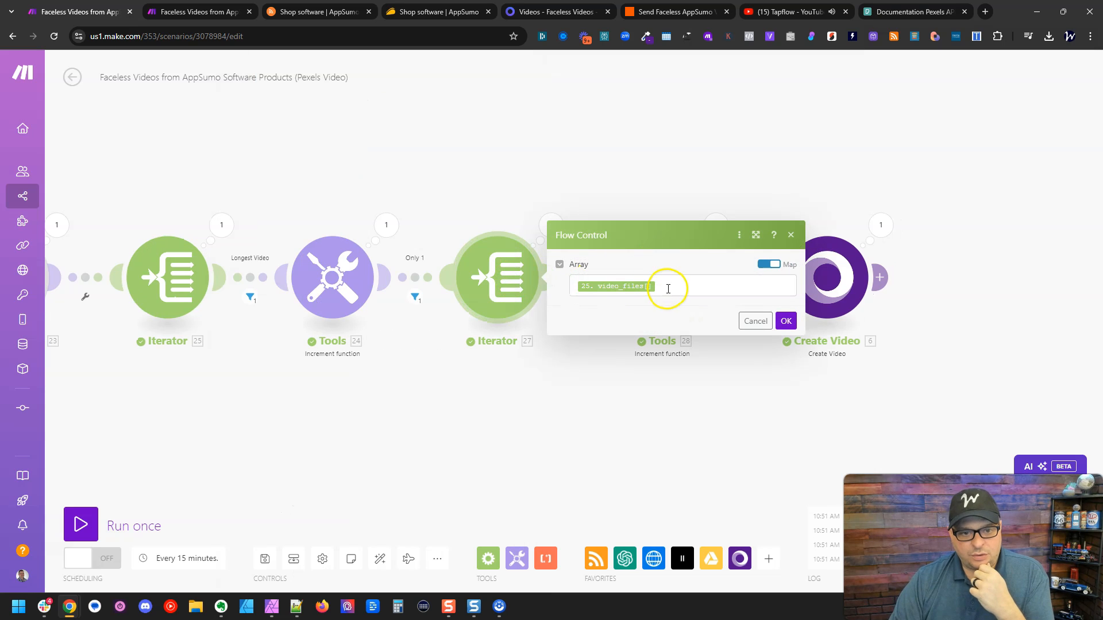
{"action": "left_click", "coordinate": [785, 320]}
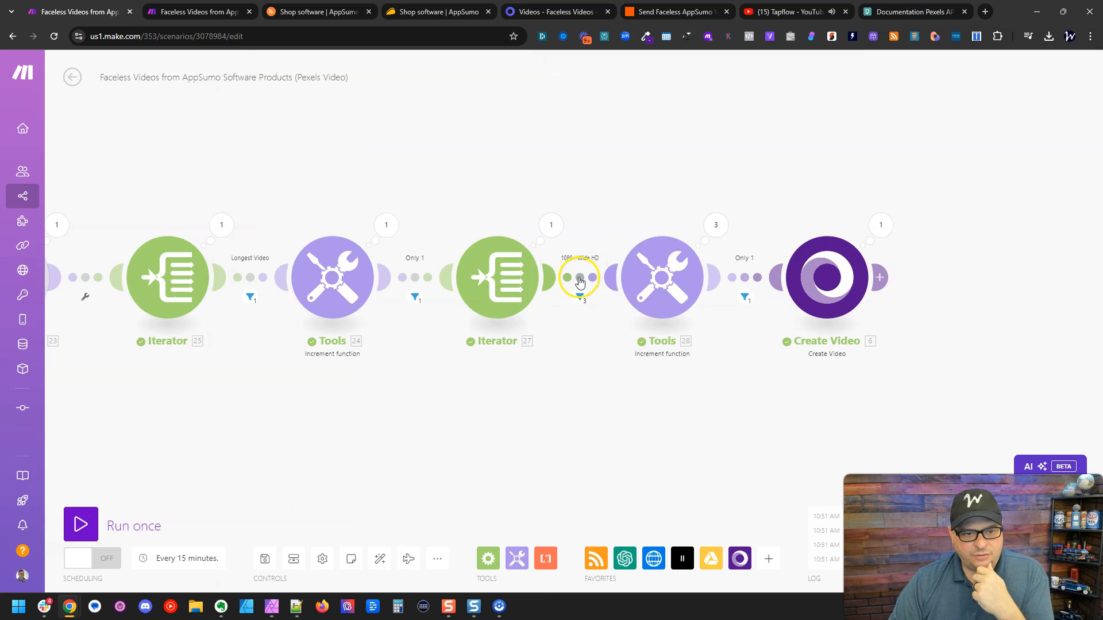
{"action": "left_click", "coordinate": [580, 296]}
{"action": "left_click", "coordinate": [581, 280]}
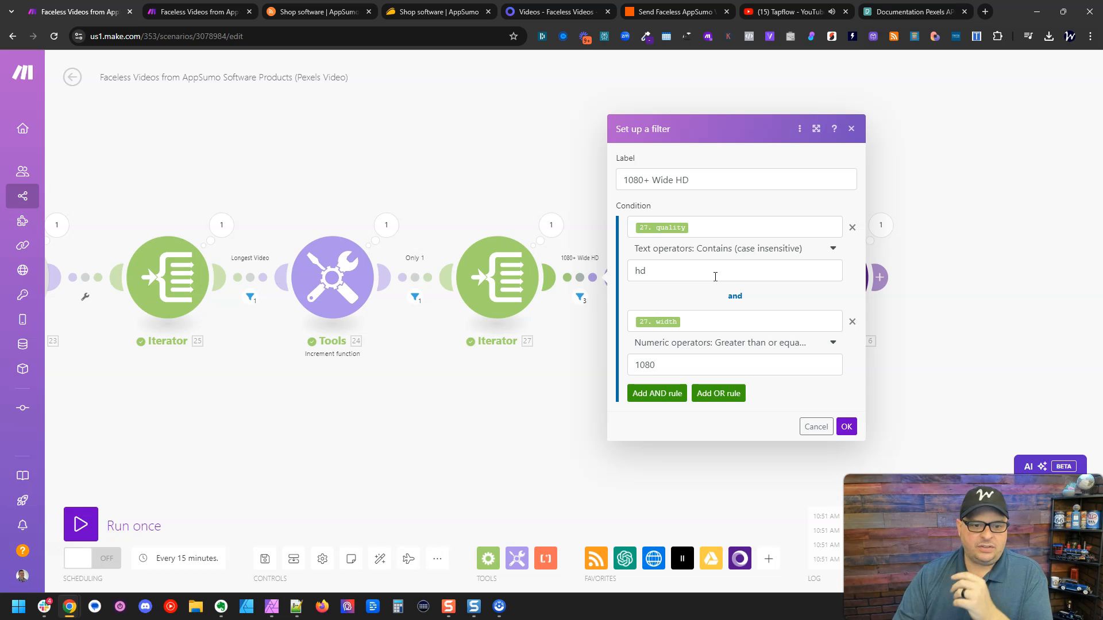
{"action": "left_click", "coordinate": [717, 345]}
{"action": "left_click", "coordinate": [718, 344]}
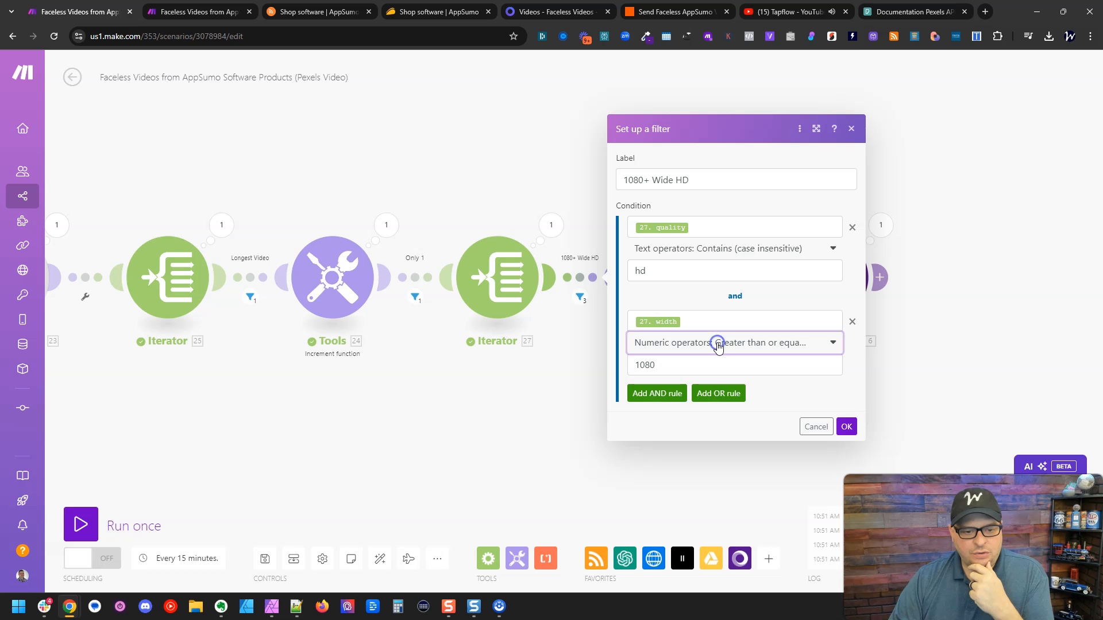
{"action": "left_click", "coordinate": [718, 344]}
{"action": "left_click", "coordinate": [718, 345]}
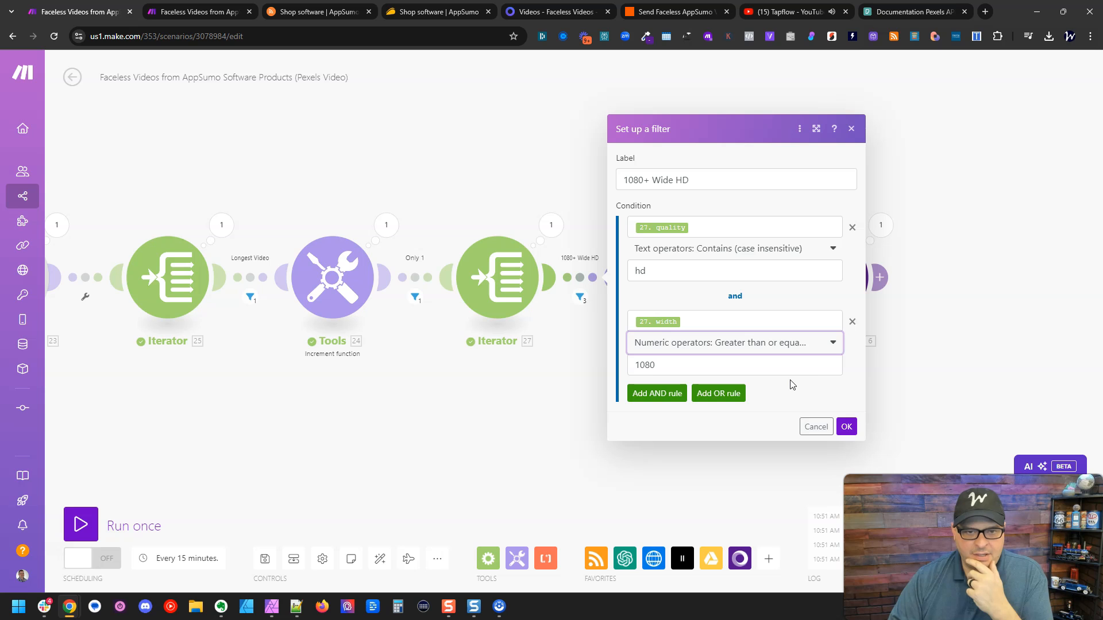
{"action": "left_click", "coordinate": [848, 427]}
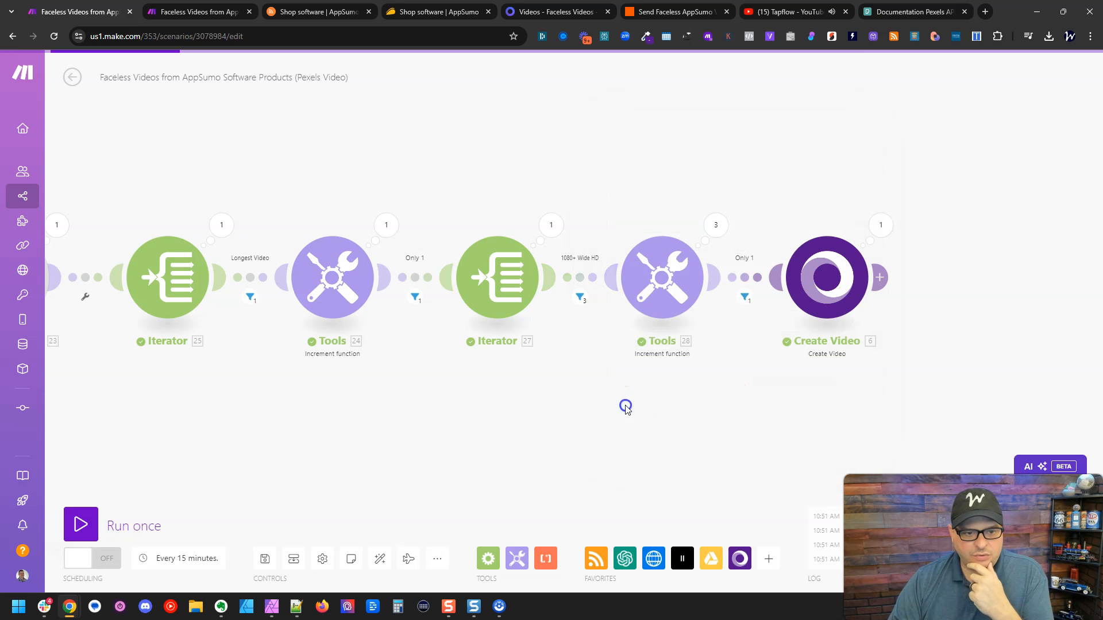
Examine how each bundle meets the quality and width rules in the 1080+ Wide HD filter's inspector.
{"action": "left_click_drag", "start_coordinate": [626, 407], "coordinate": [549, 417]}
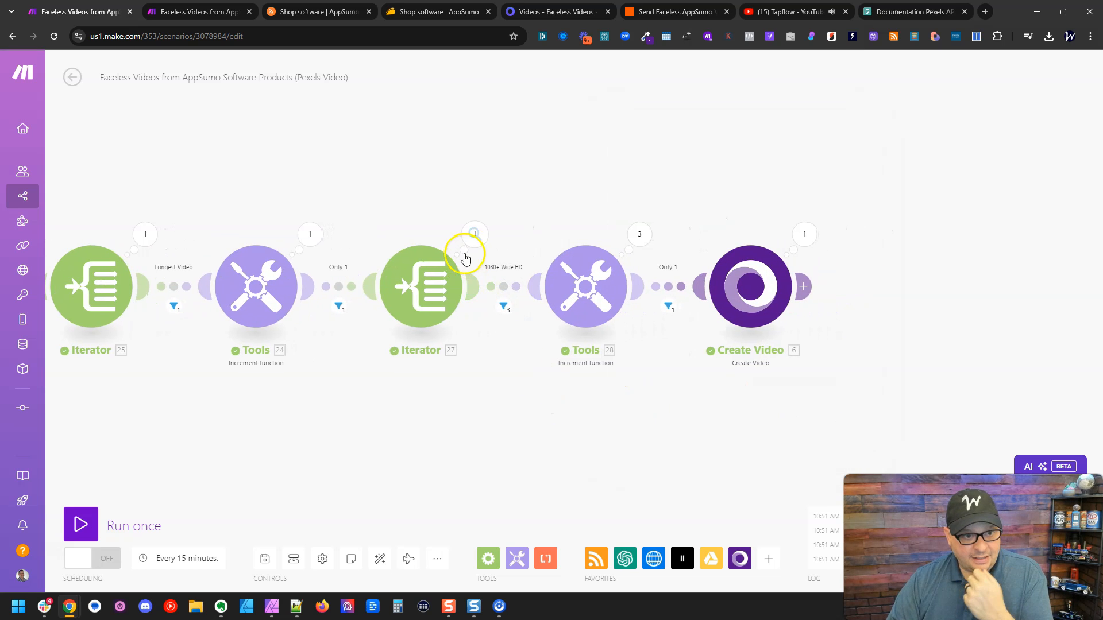
{"action": "left_click", "coordinate": [504, 310]}
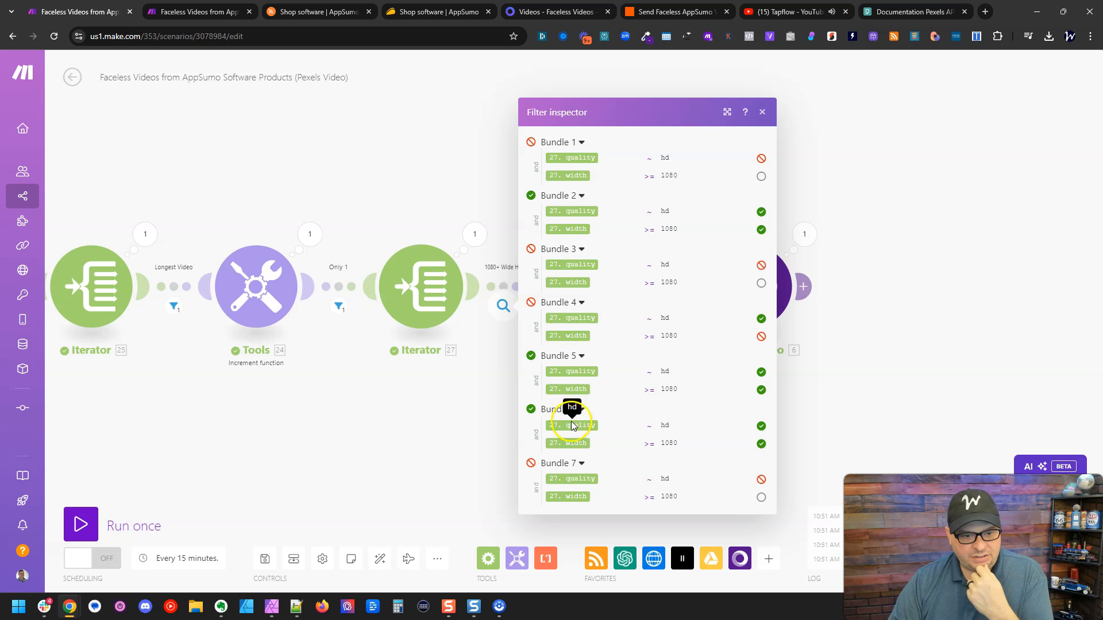
{"action": "left_click", "coordinate": [464, 426]}
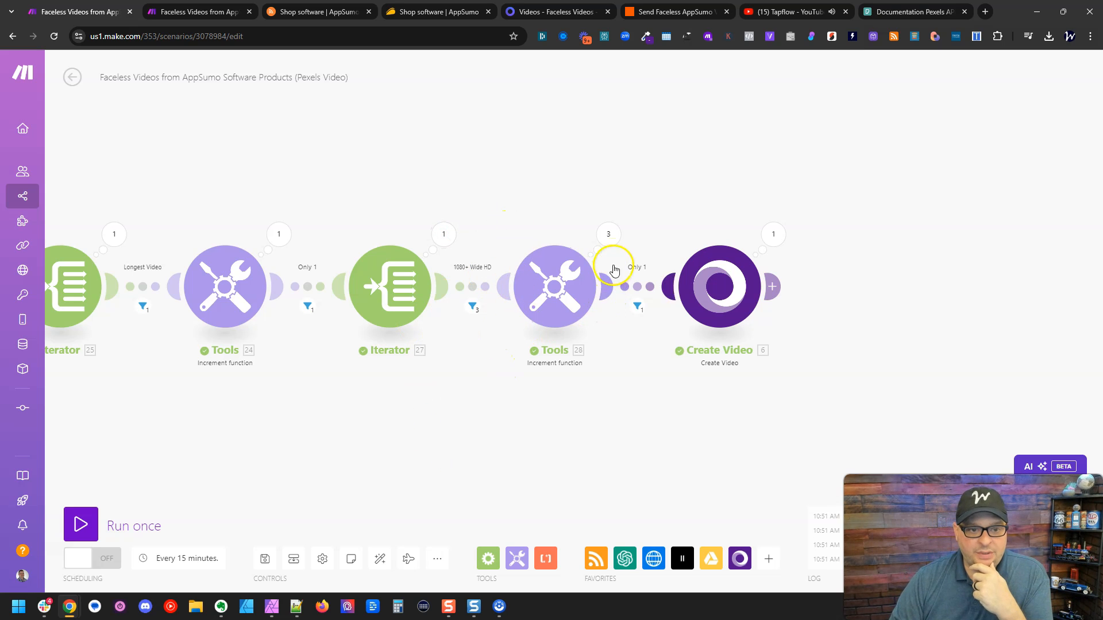
Inspect the output of each of the three operations of the Increment function after the 1080+ Wide HD filter.
{"action": "left_click", "coordinate": [608, 236]}
{"action": "left_click", "coordinate": [681, 216]}
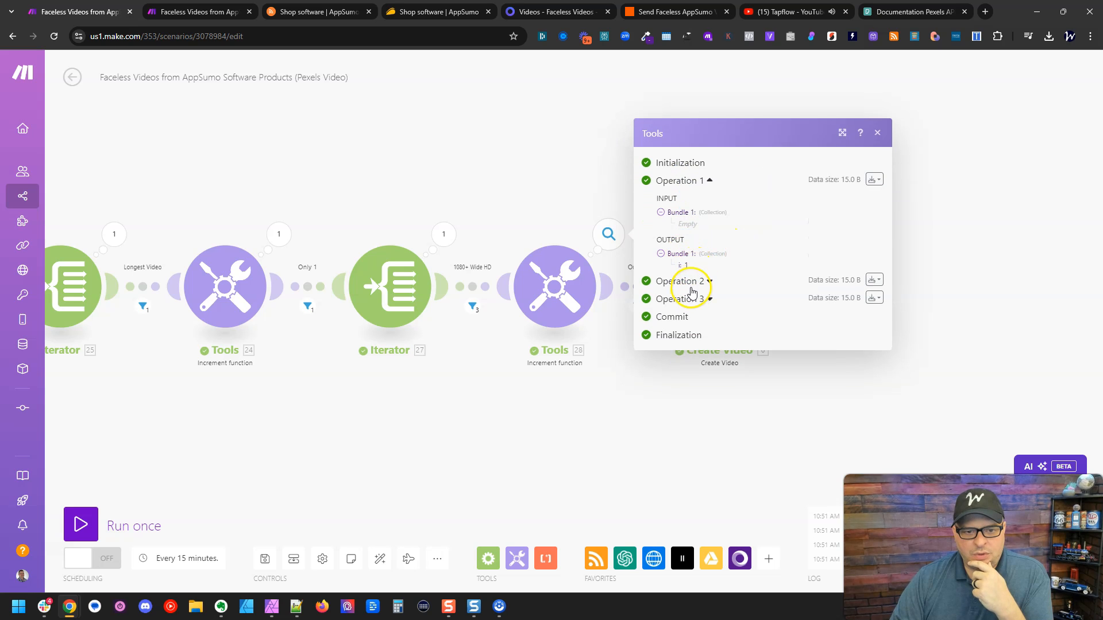
{"action": "left_click", "coordinate": [689, 281]}
{"action": "left_click", "coordinate": [698, 339]}
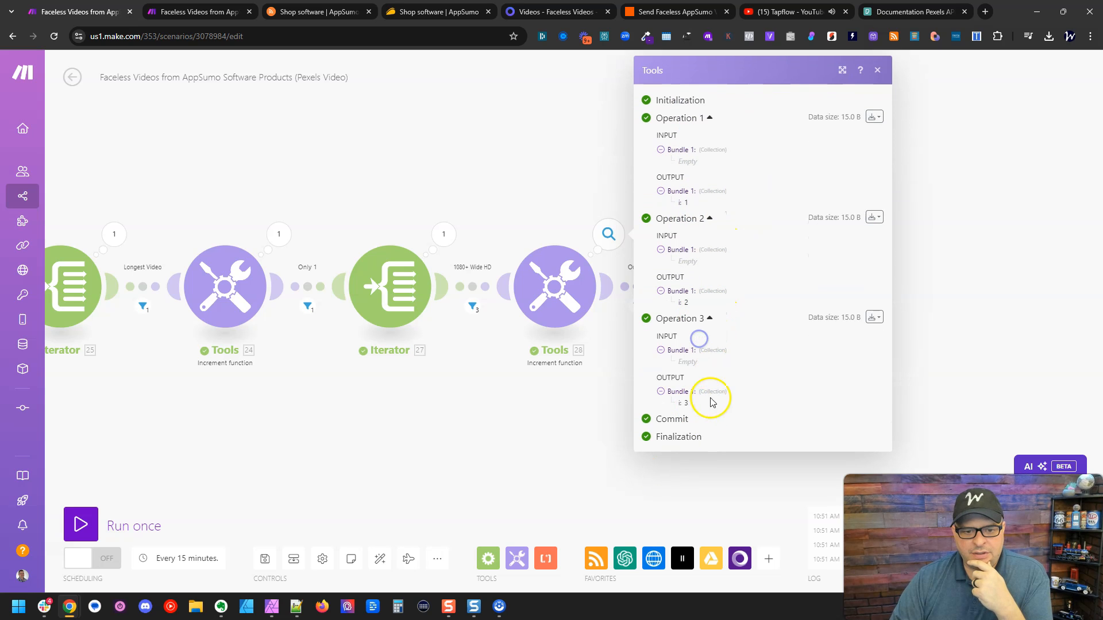
{"action": "left_click", "coordinate": [559, 427]}
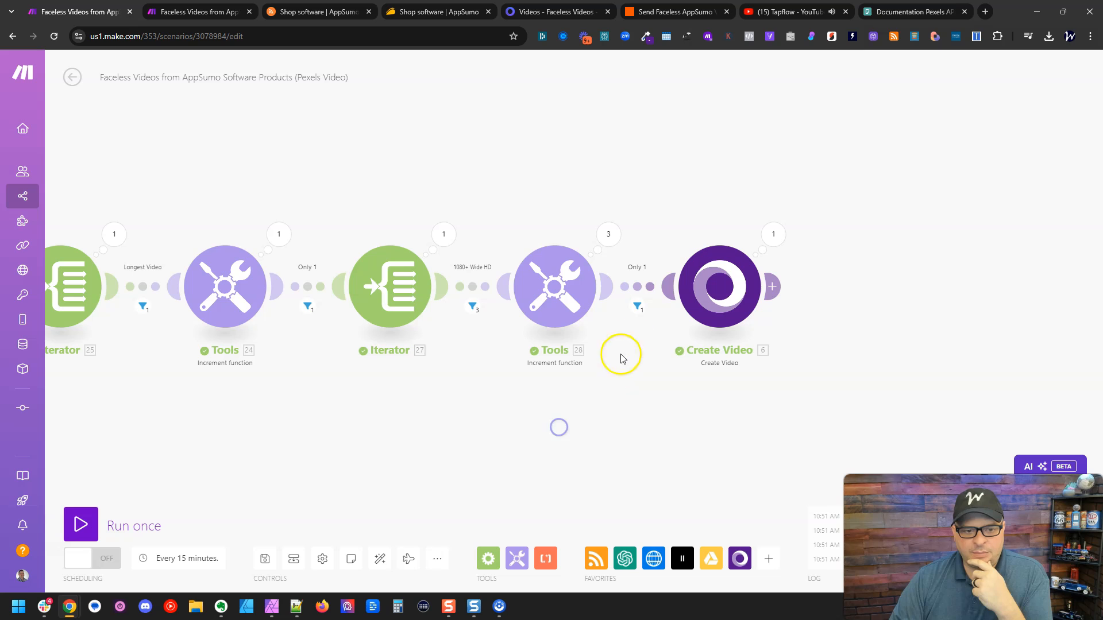
Review the condition of the Only 1 filter before the Create Video module.
{"action": "left_click", "coordinate": [637, 288]}
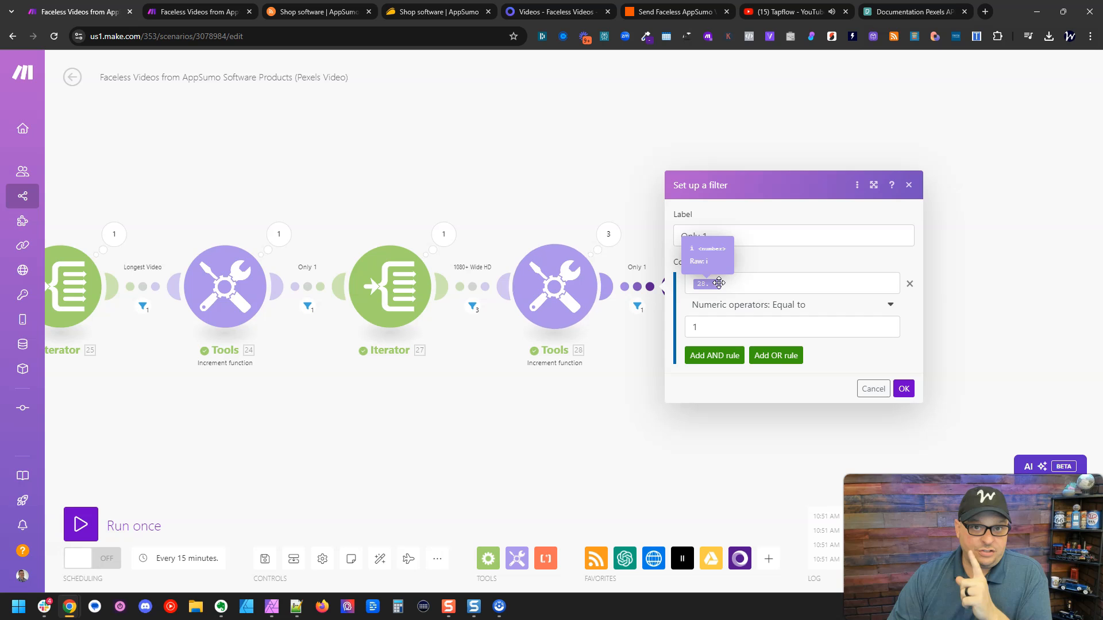
{"action": "left_click", "coordinate": [784, 284]}
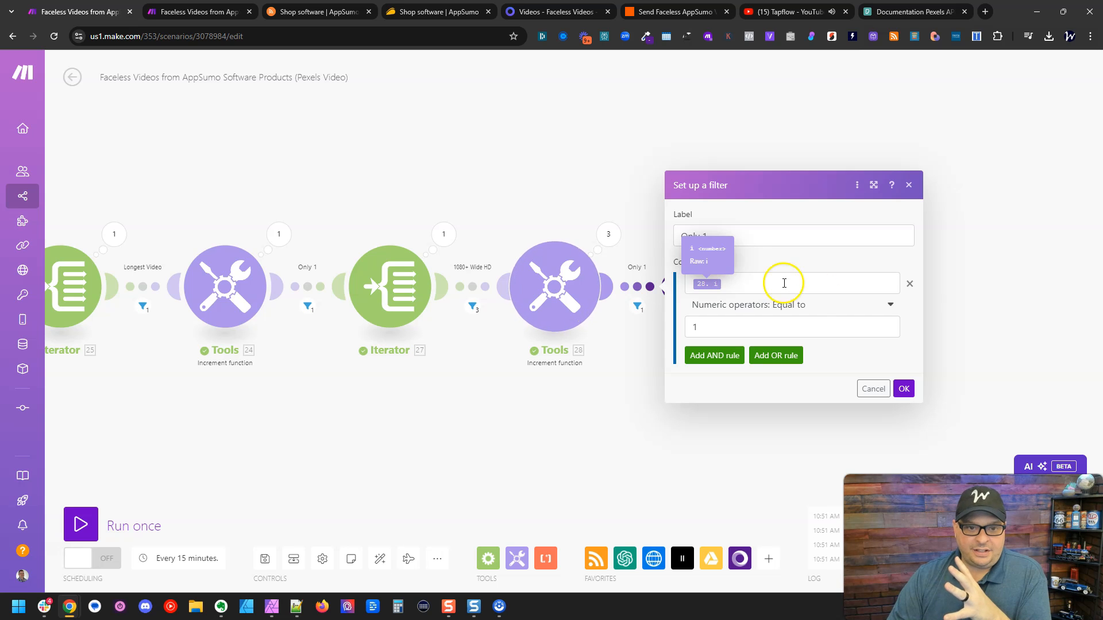
{"action": "left_click", "coordinate": [903, 389]}
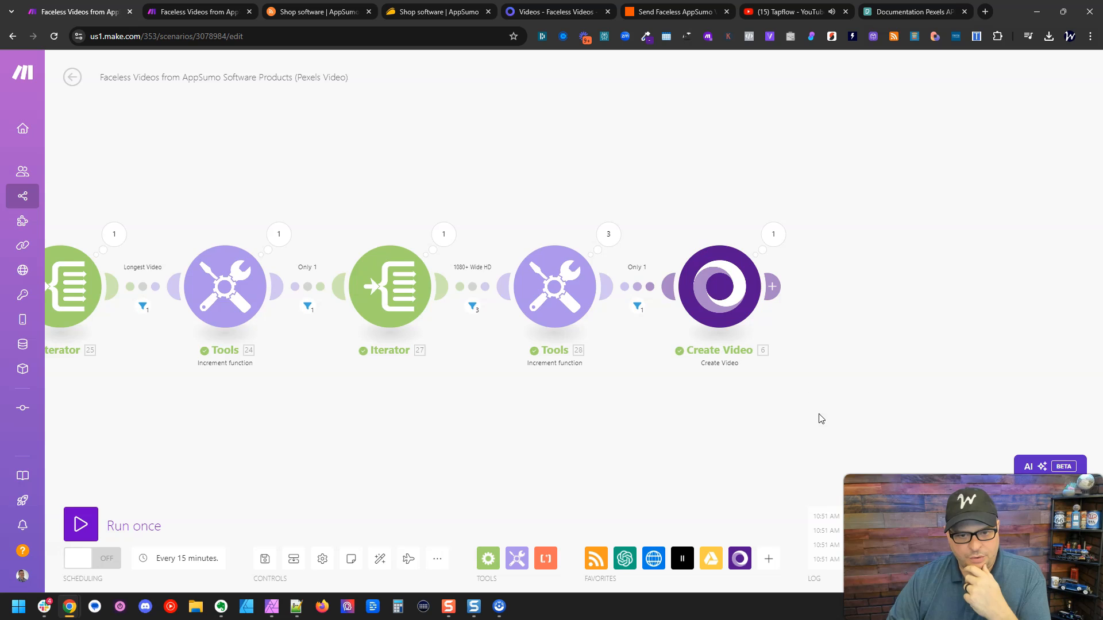
Review the template and video layer settings of the Create Video module against the layers of Template 1 in the Placid editor.
{"action": "left_click", "coordinate": [723, 286]}
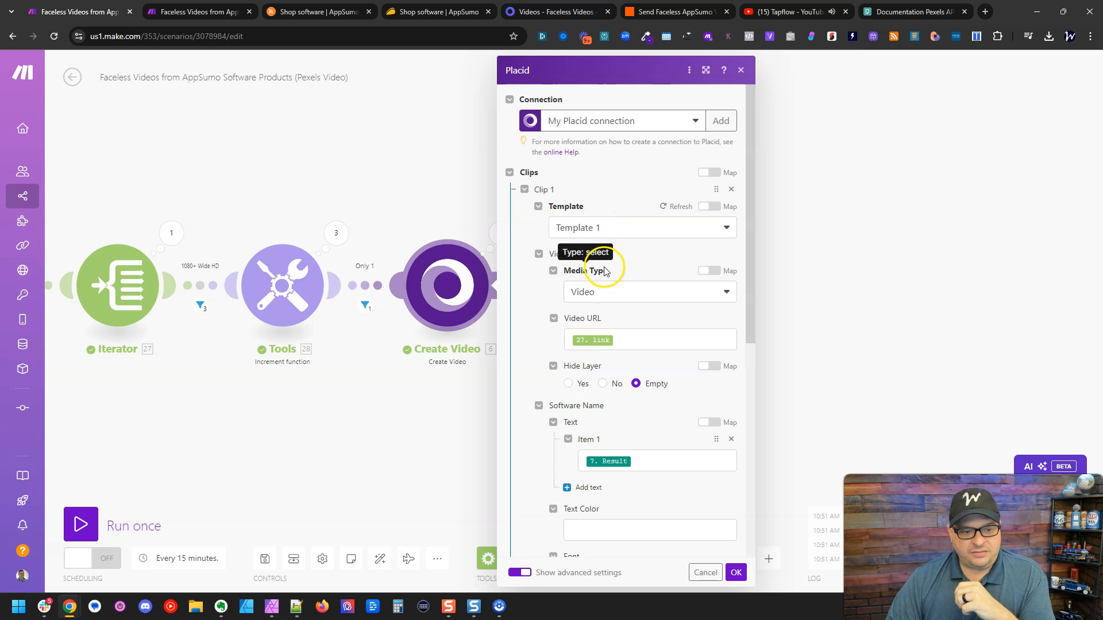
{"action": "scroll", "coordinate": [532, 369], "scroll_direction": "down", "scroll_amount": 4}
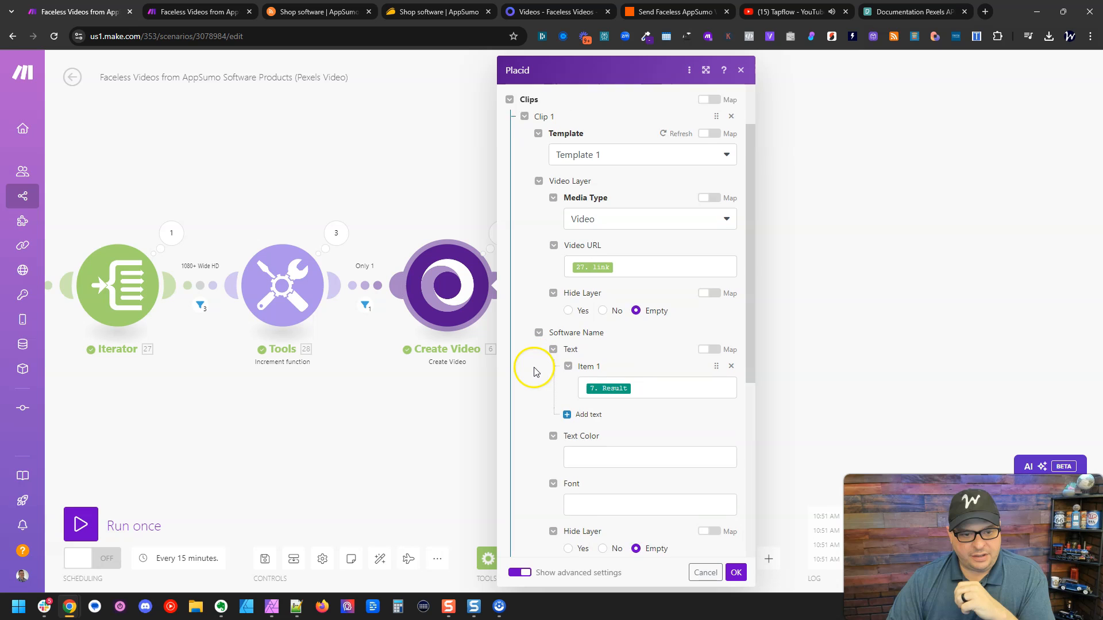
{"action": "scroll", "coordinate": [533, 369], "scroll_direction": "down", "scroll_amount": 3}
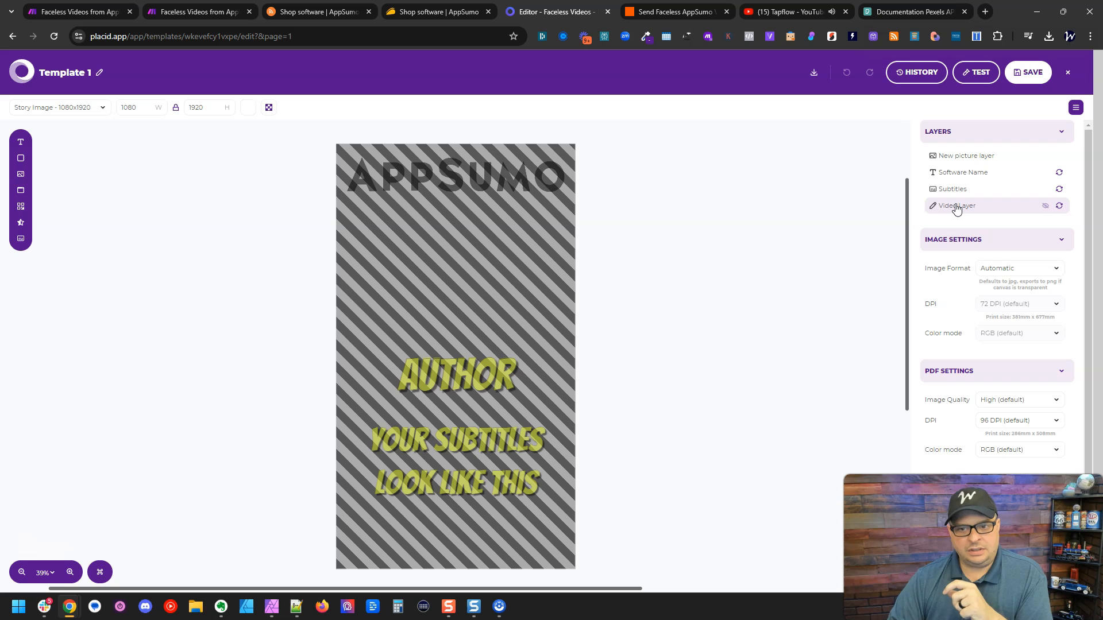
{"action": "left_click", "coordinate": [123, 21]}
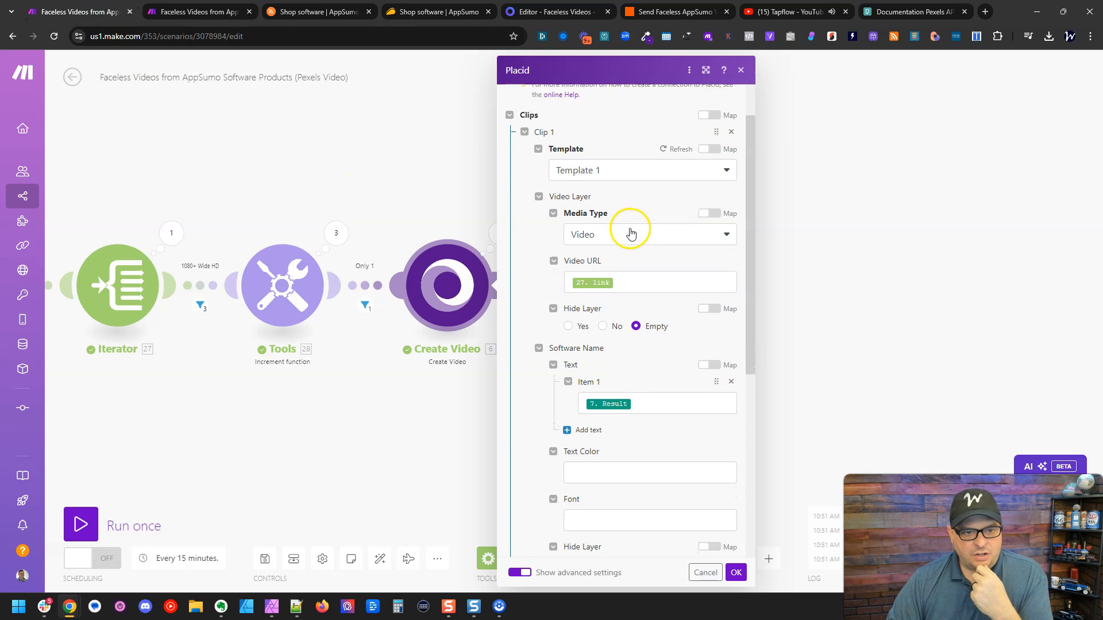
{"action": "scroll", "coordinate": [631, 233], "scroll_direction": "down", "scroll_amount": 1}
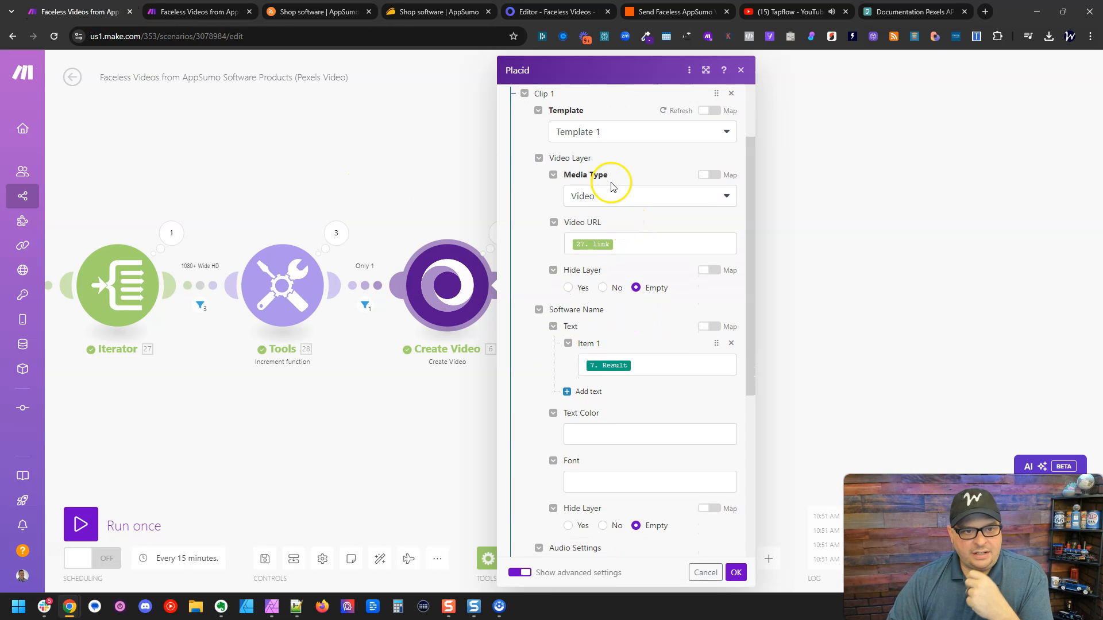
Trace the Video URL and Software Name mappings to the Iterator's link and the Clean Up Title result among the mappable items.
{"action": "left_click", "coordinate": [626, 240]}
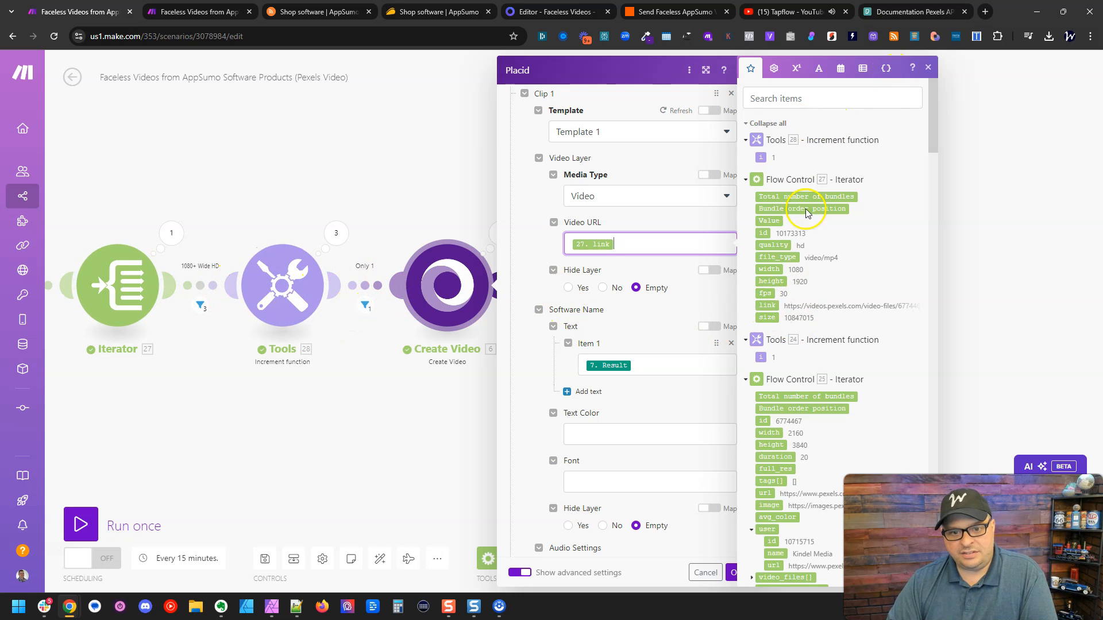
{"action": "scroll", "coordinate": [874, 180], "scroll_direction": "down", "scroll_amount": 2}
{"action": "scroll", "coordinate": [875, 181], "scroll_direction": "up", "scroll_amount": 2}
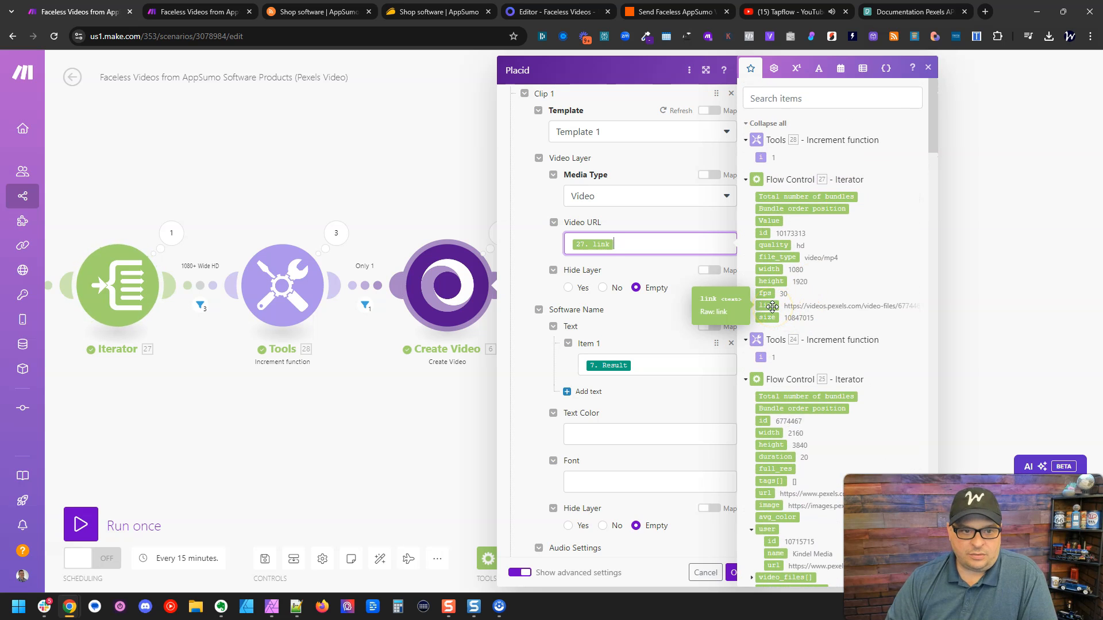
{"action": "left_click_drag", "start_coordinate": [932, 109], "coordinate": [933, 498]}
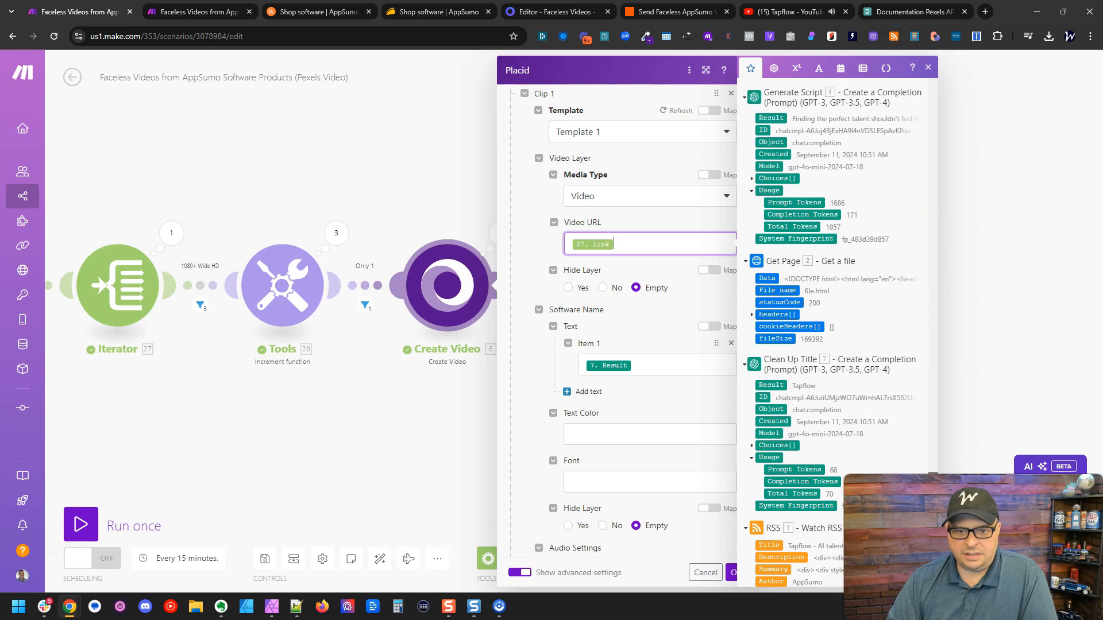
{"action": "scroll", "coordinate": [901, 413], "scroll_direction": "down", "scroll_amount": 1}
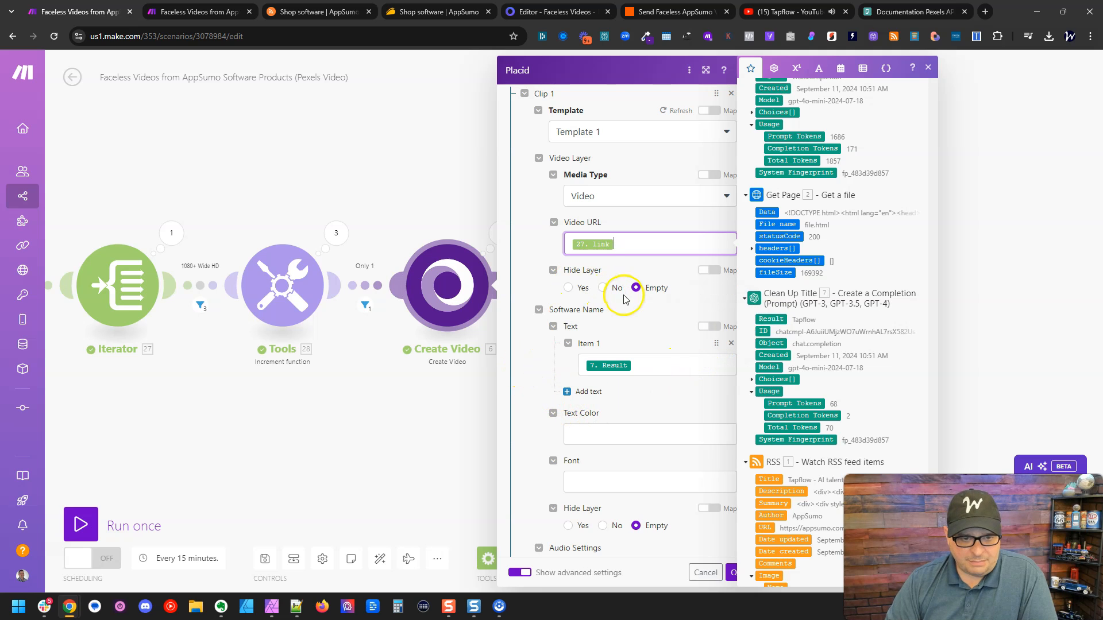
Review the Create Video module's custom audio, audio duration, passthrough text and queue request settings.
{"action": "scroll", "coordinate": [519, 406], "scroll_direction": "down", "scroll_amount": 2}
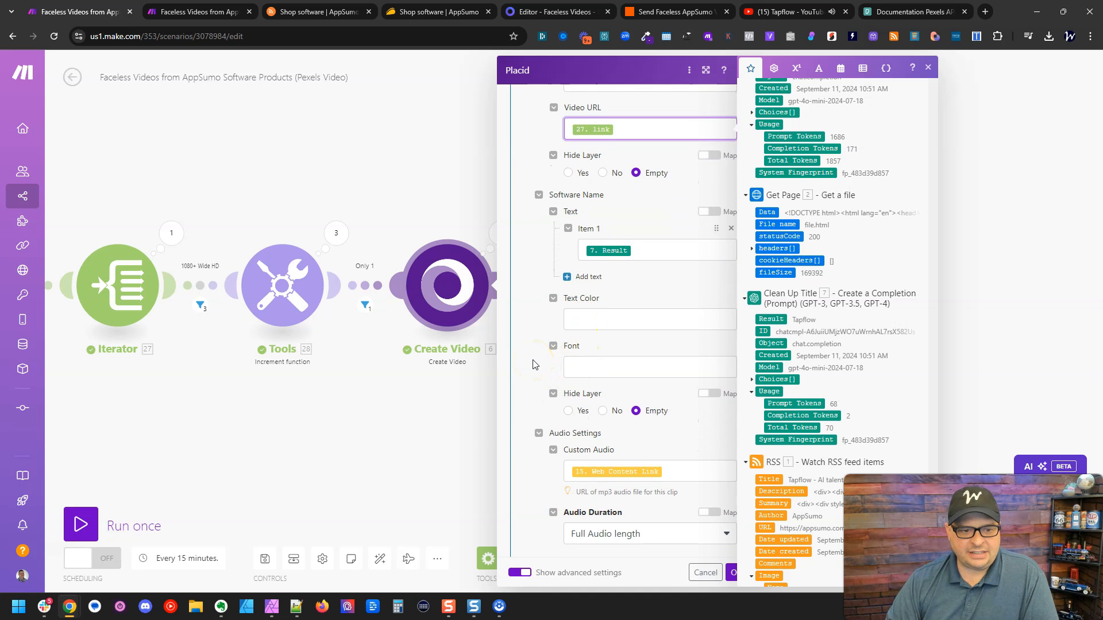
{"action": "left_click", "coordinate": [533, 363]}
{"action": "scroll", "coordinate": [533, 363], "scroll_direction": "down", "scroll_amount": 3}
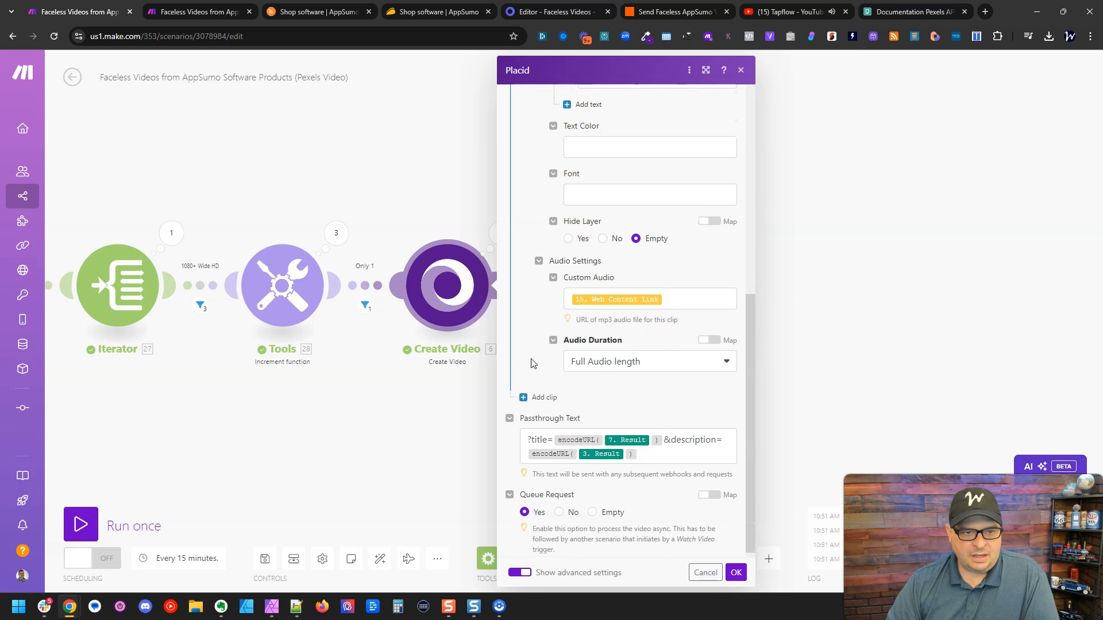
Trace the Custom Audio mapping to the Web Content Link of the Google Drive Get a Share Link module.
{"action": "left_click", "coordinate": [684, 296]}
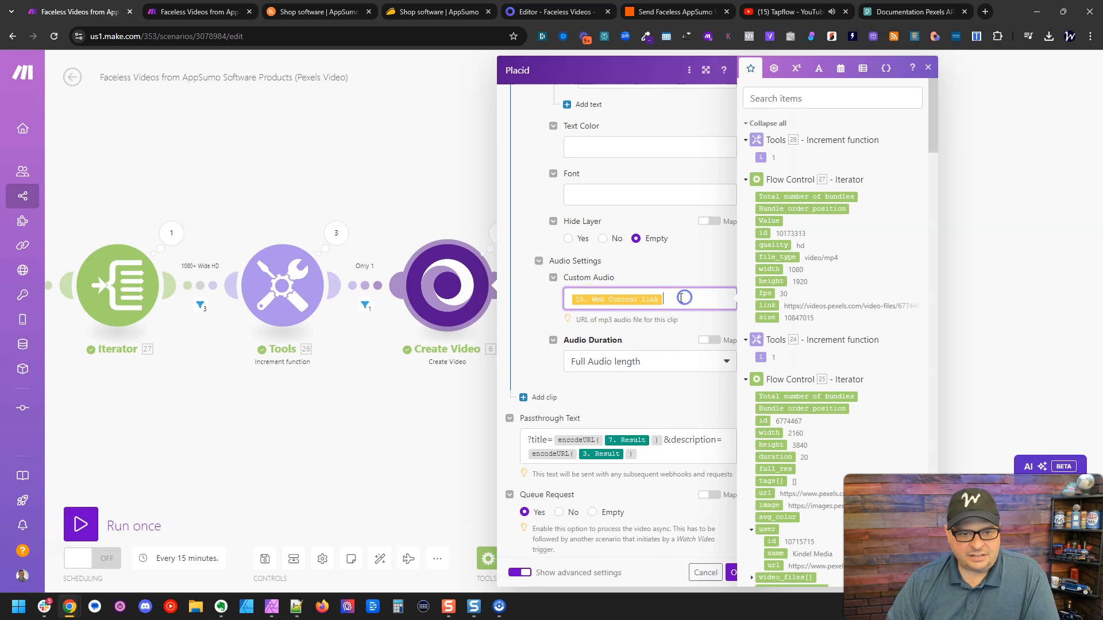
{"action": "left_click_drag", "start_coordinate": [930, 109], "coordinate": [931, 236]}
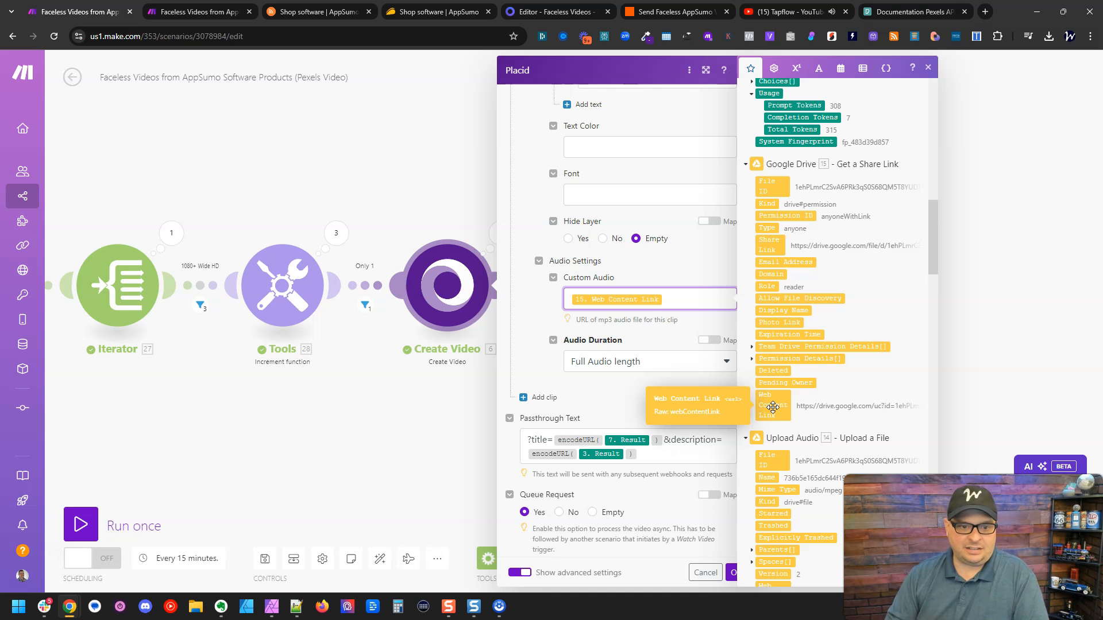
{"action": "left_click", "coordinate": [537, 351]}
{"action": "scroll", "coordinate": [535, 350], "scroll_direction": "down", "scroll_amount": 1}
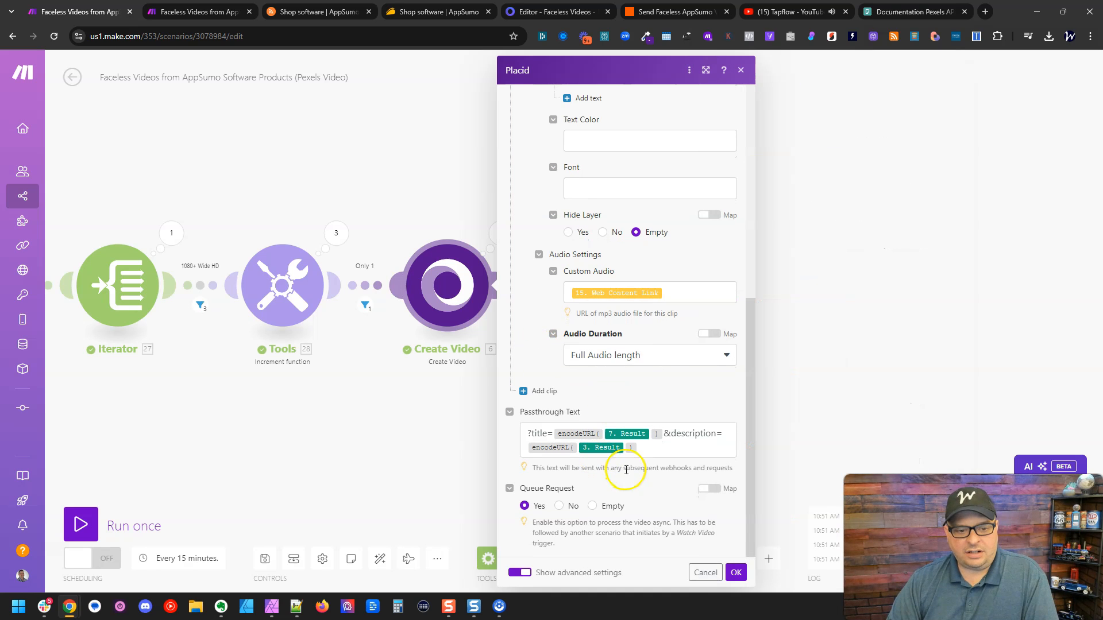
Compare the Create Video module's passthrough text with the querystring fields mapped in the Upload Video step of the Zap in Zapier.
{"action": "left_click", "coordinate": [648, 449]}
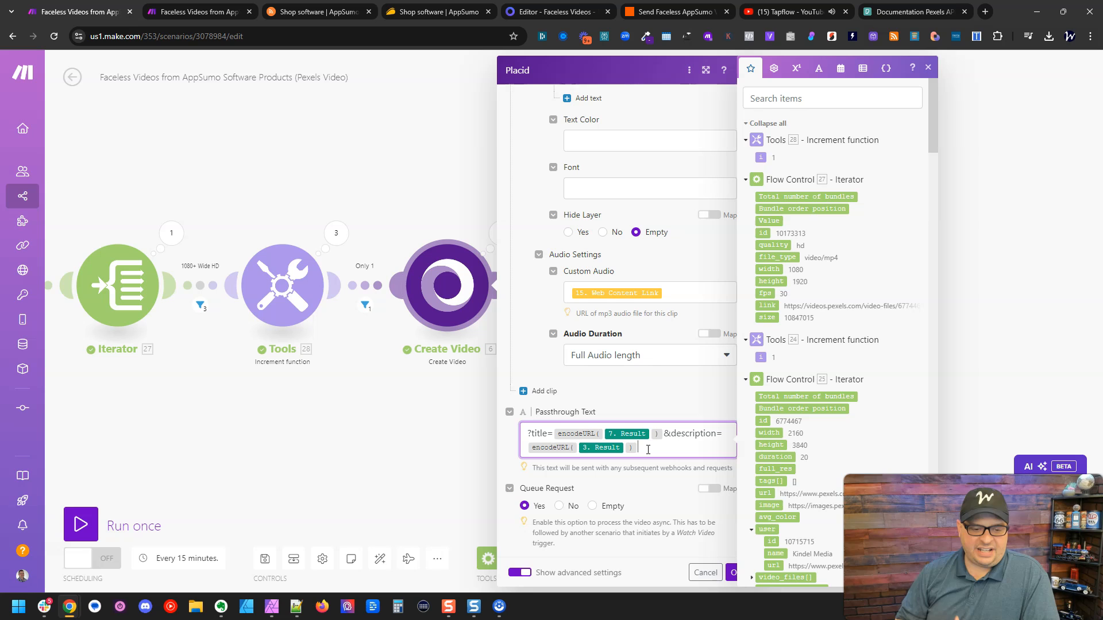
{"action": "left_click", "coordinate": [646, 447]}
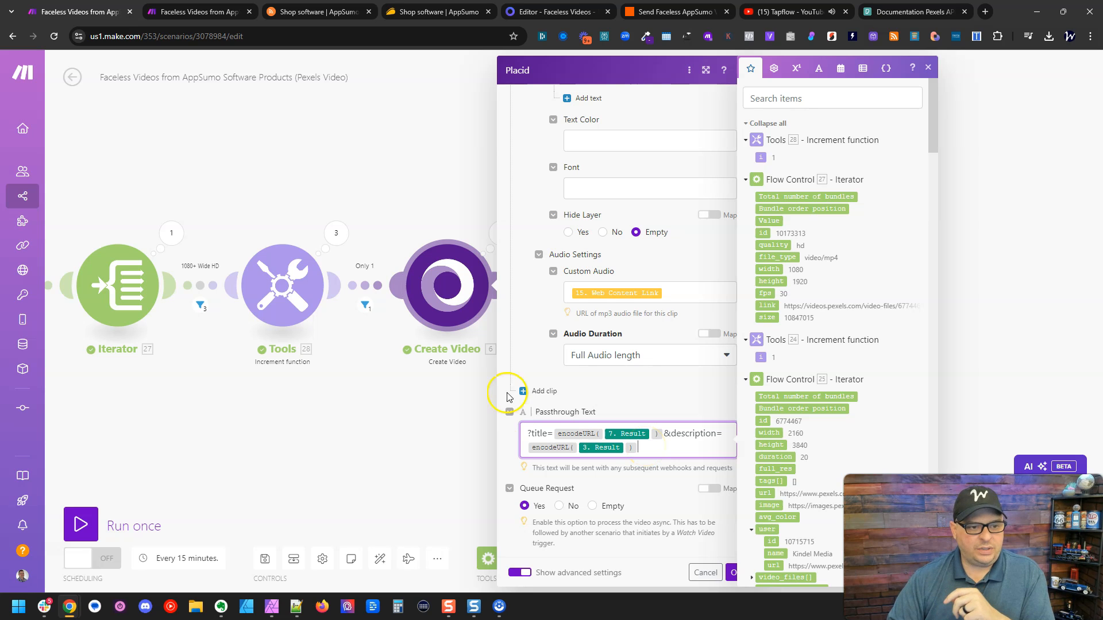
{"action": "left_click", "coordinate": [733, 573]}
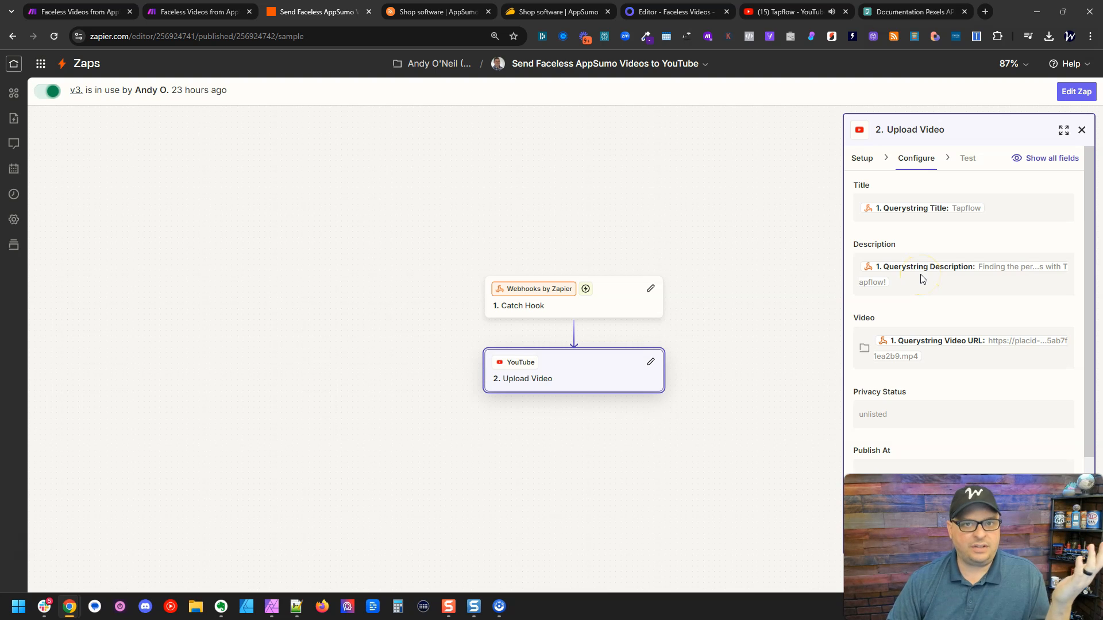
{"action": "left_click", "coordinate": [197, 5]}
{"action": "left_click", "coordinate": [624, 298]}
{"action": "left_click", "coordinate": [465, 135]}
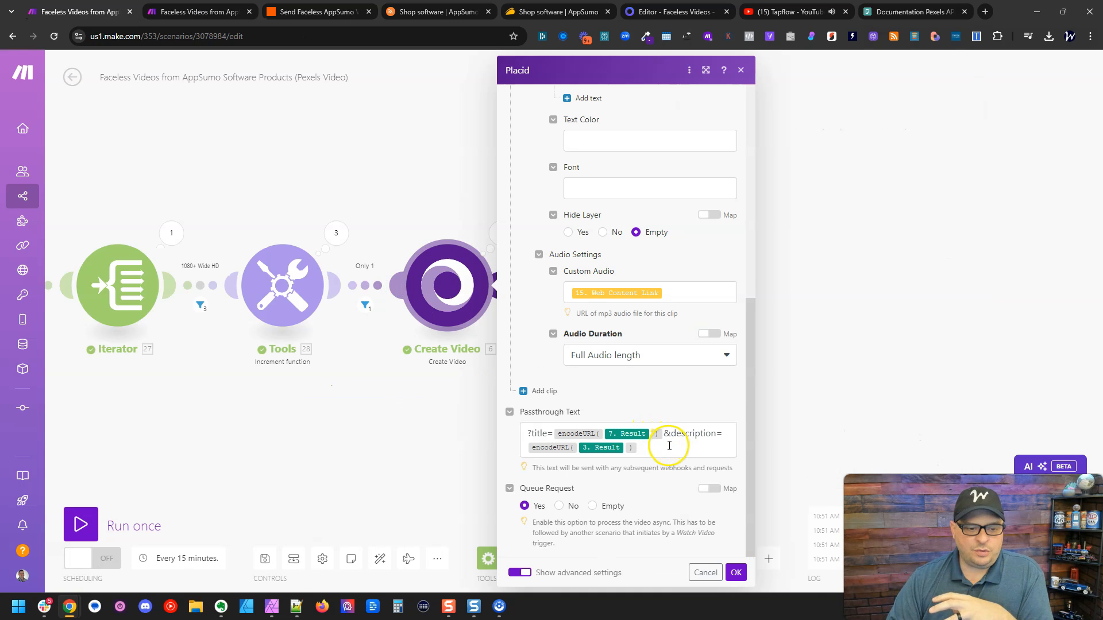
In the Create Video passthrough text, replace the Clean Up Title result inside the title's encodeURL function with the RSS module's Title.
{"action": "left_click", "coordinate": [669, 446]}
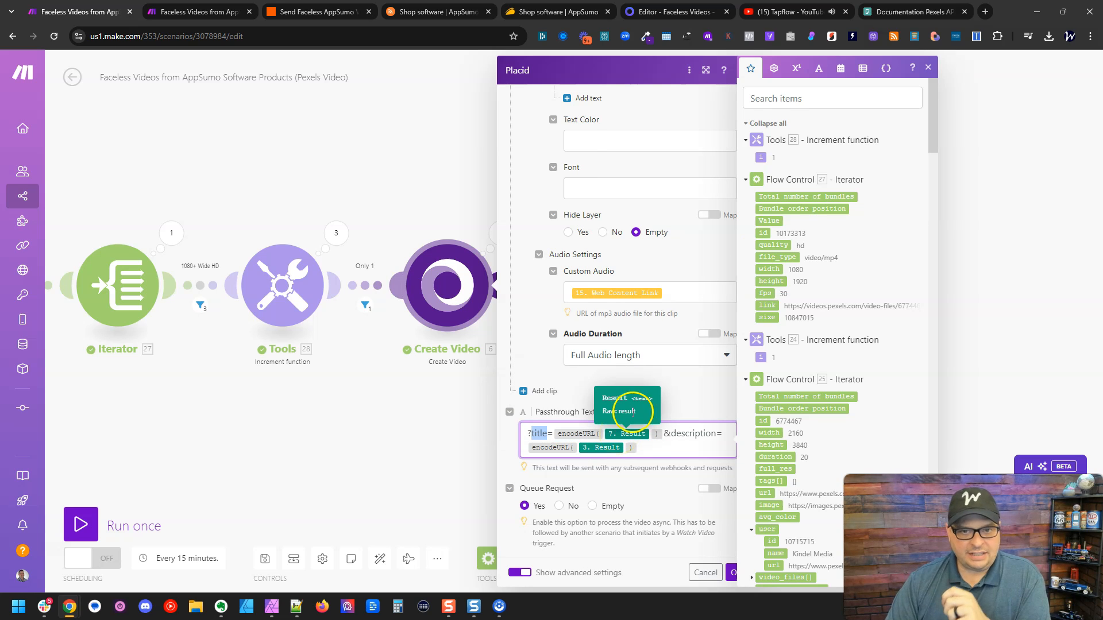
{"action": "left_click_drag", "start_coordinate": [930, 101], "coordinate": [952, 519]}
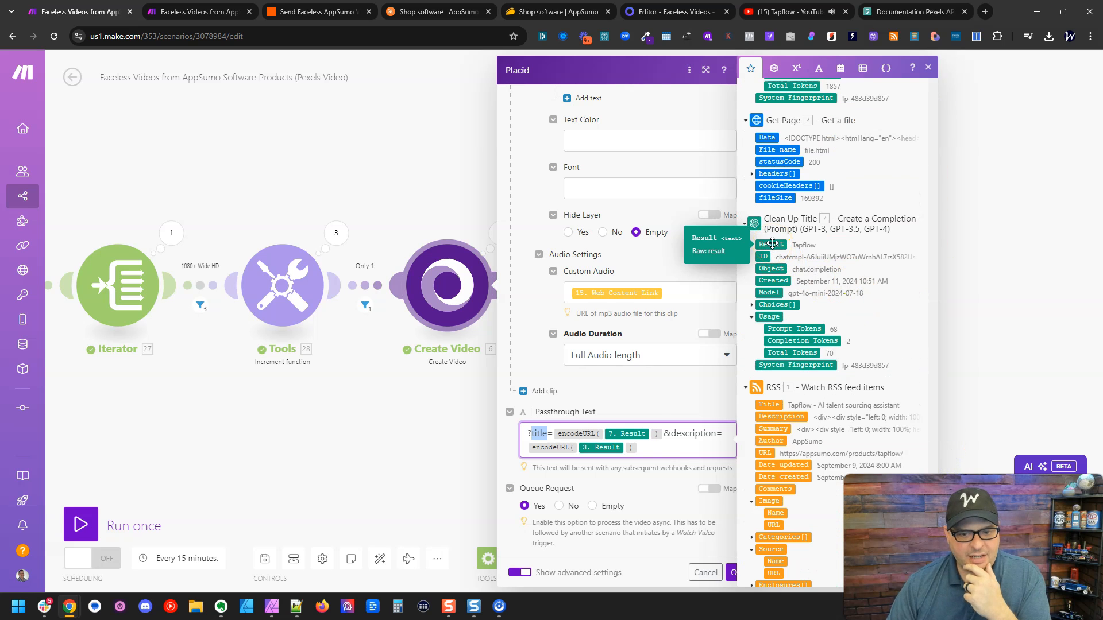
{"action": "left_click", "coordinate": [651, 437]}
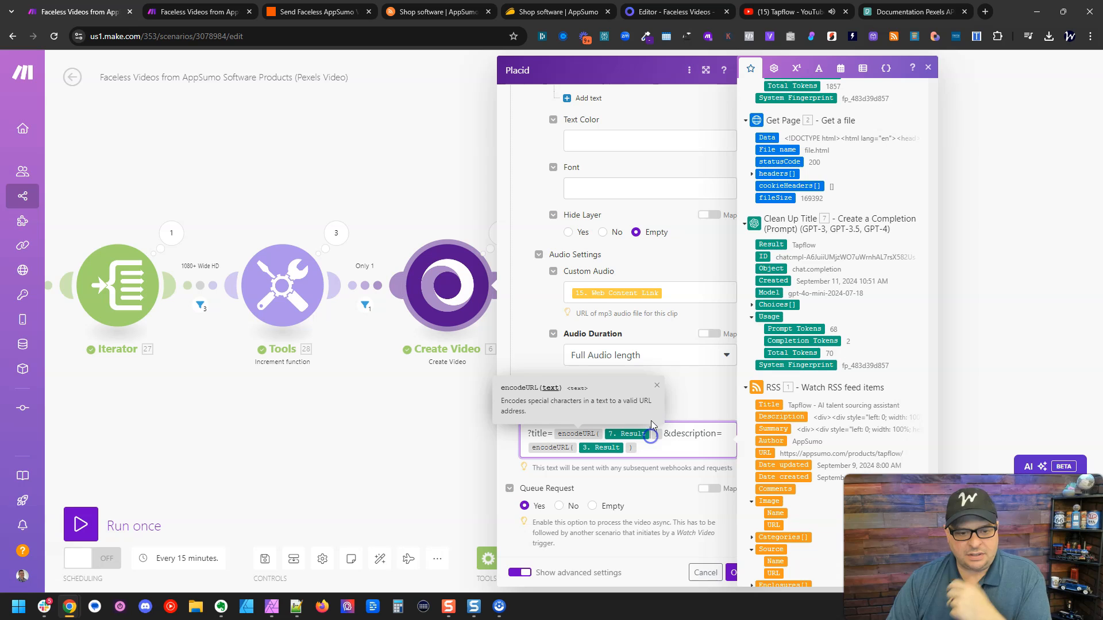
{"action": "key", "text": "BackSpace"}
{"action": "left_click", "coordinate": [769, 405]}
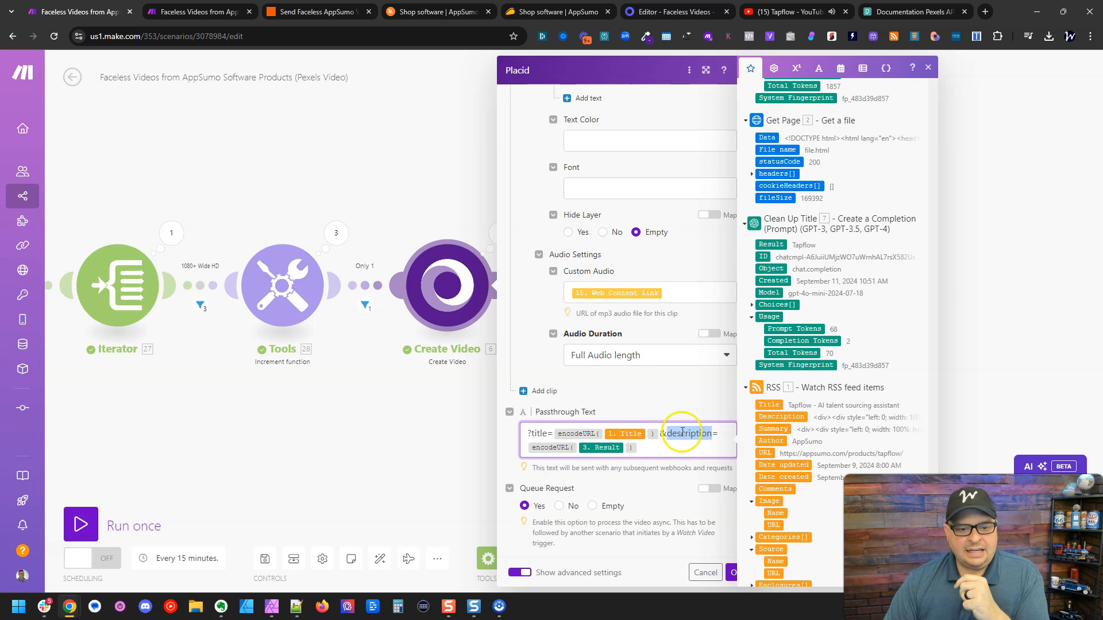
{"action": "left_click", "coordinate": [672, 448]}
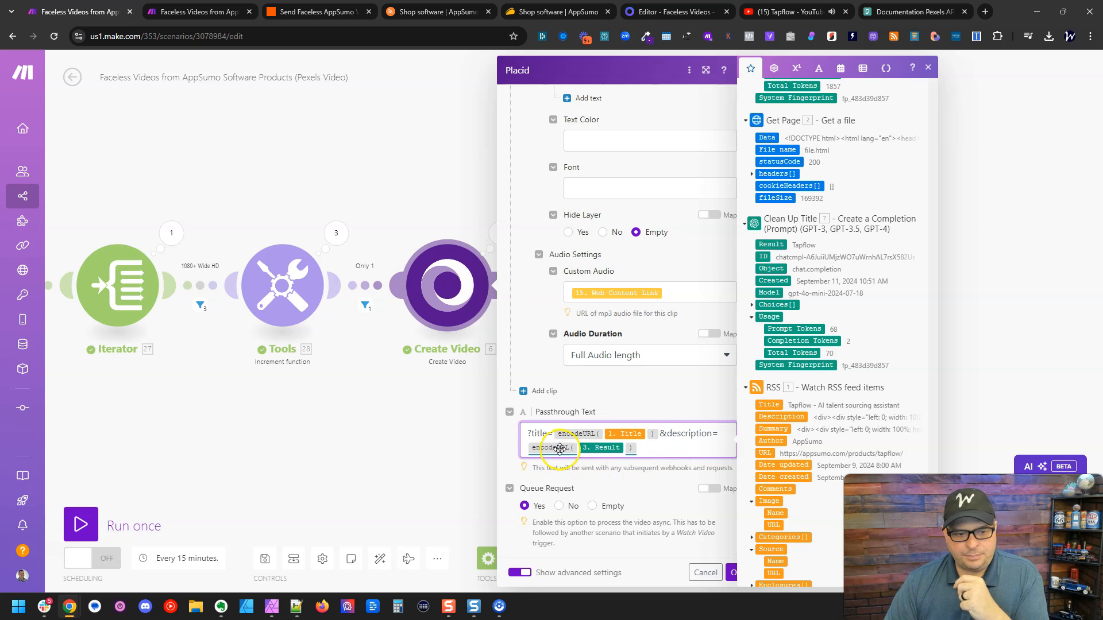
{"action": "mouse_move", "coordinate": [559, 449]}
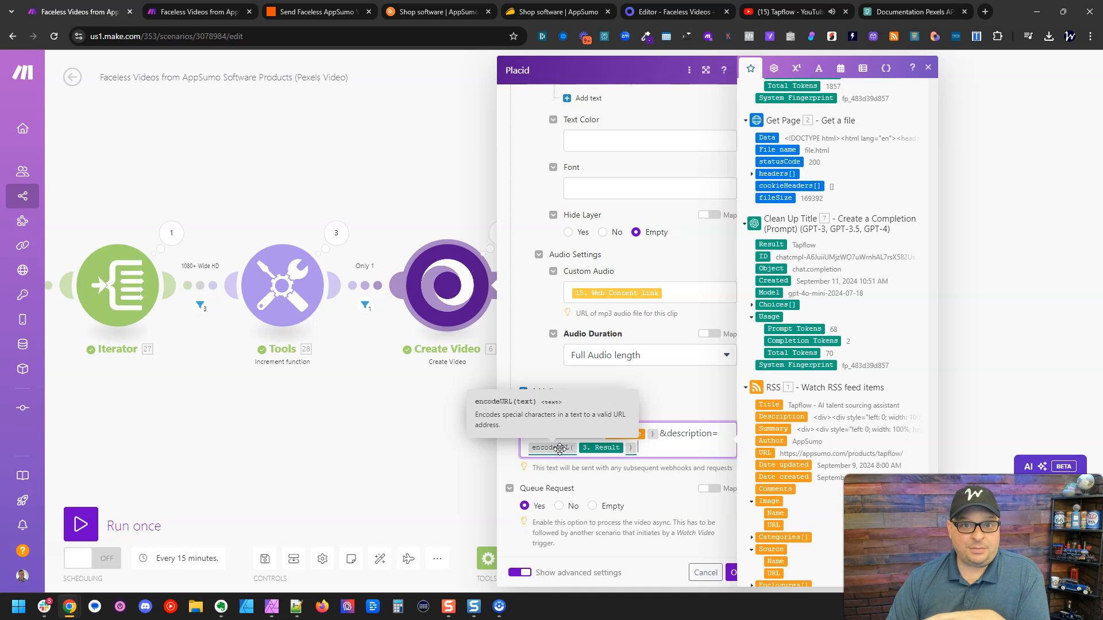
{"action": "left_click", "coordinate": [662, 406]}
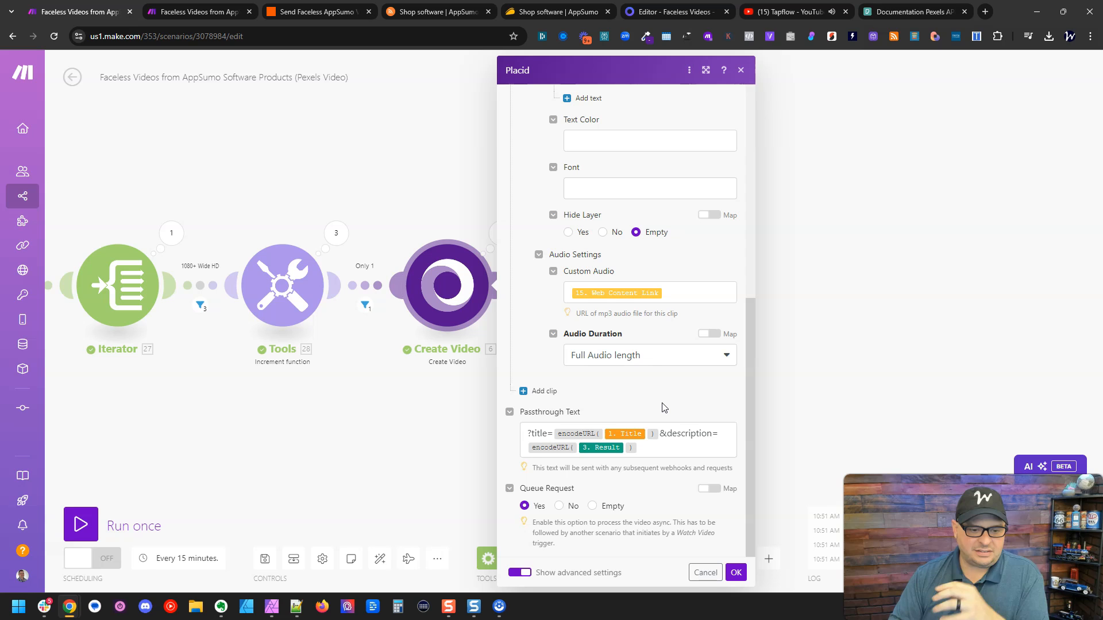
Review the Queue Request option's note about a Watch Video trigger and the Part 2 scenario that watches for finished videos.
{"action": "left_click", "coordinate": [524, 506]}
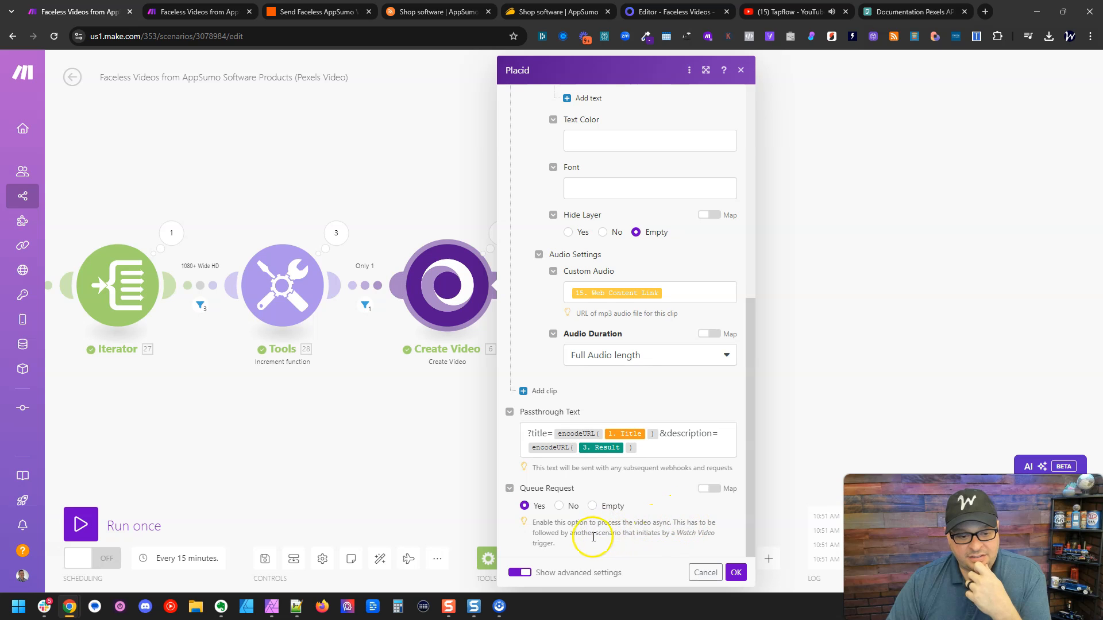
{"action": "left_click_drag", "start_coordinate": [677, 534], "coordinate": [610, 543]}
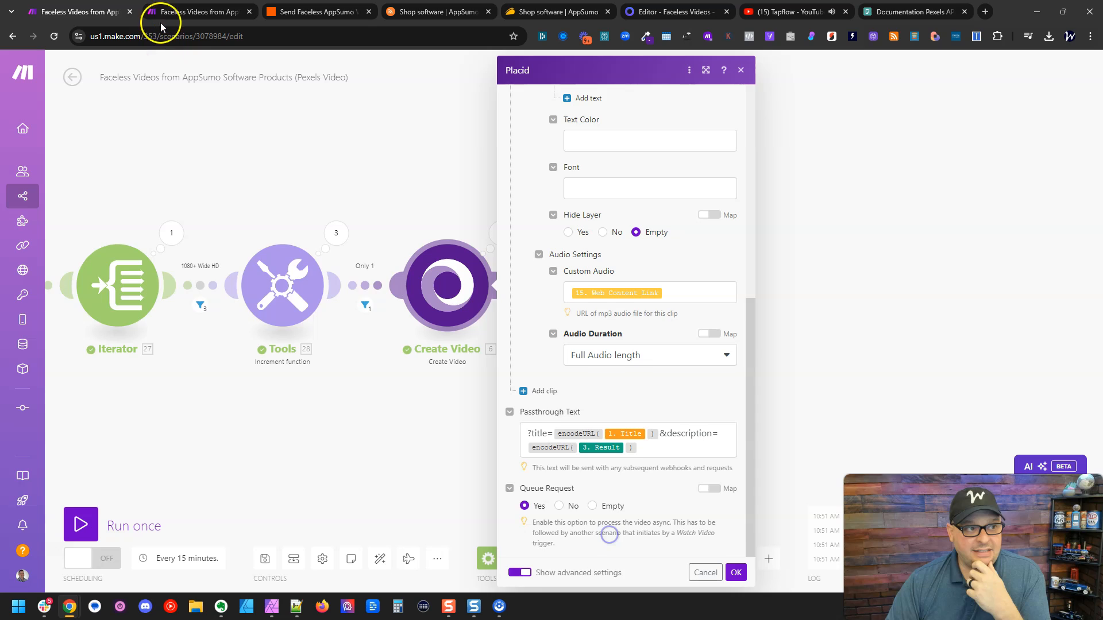
{"action": "left_click", "coordinate": [156, 13]}
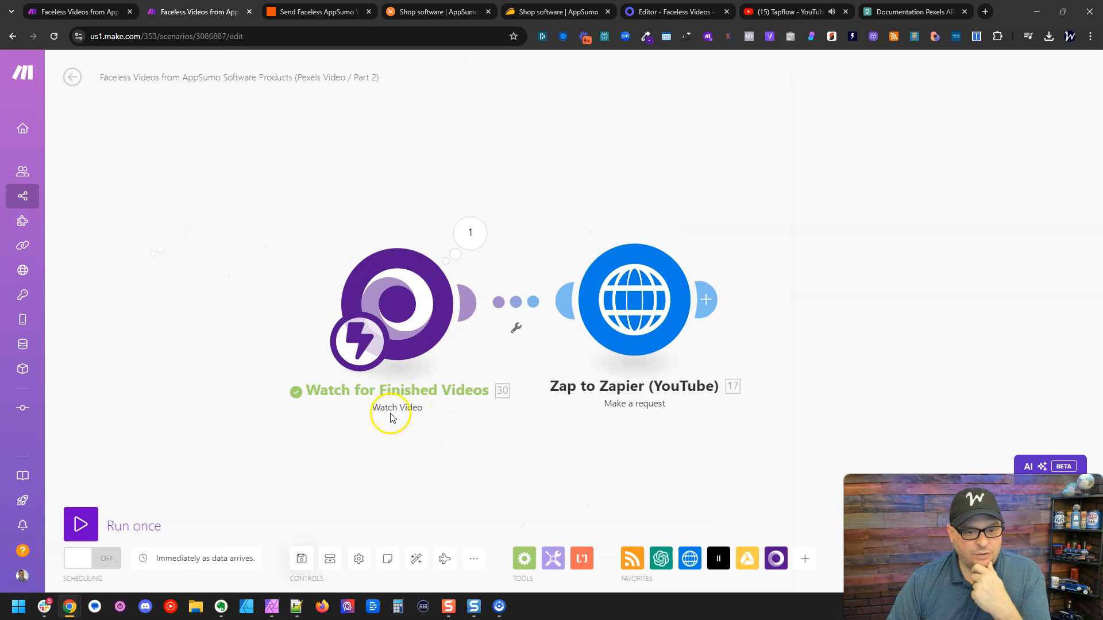
{"action": "left_click", "coordinate": [77, 11]}
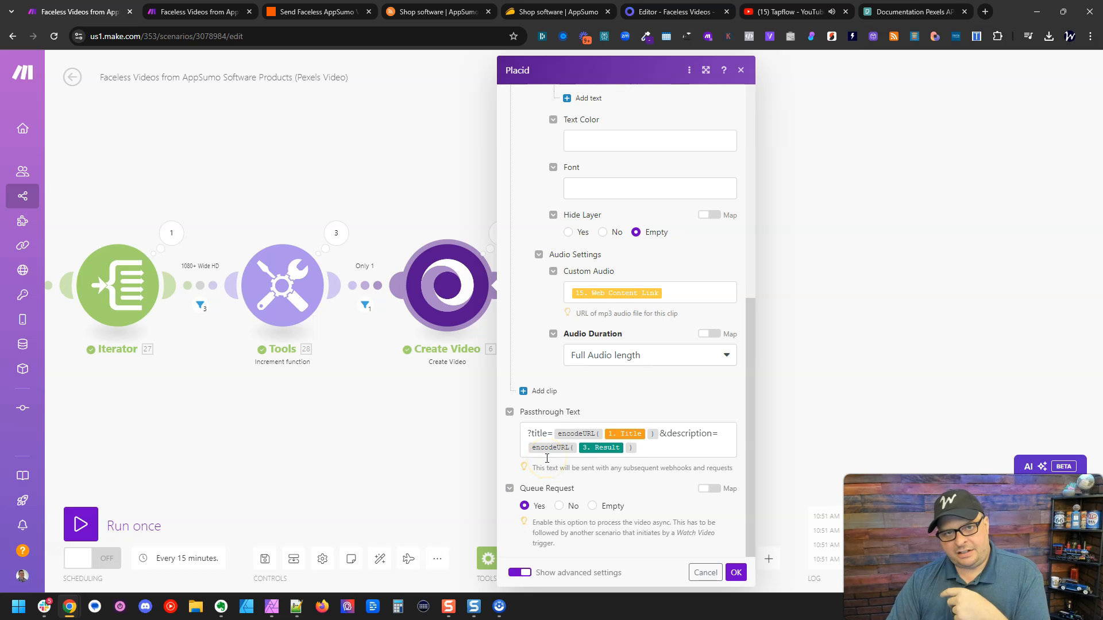
Confirm the Create Video settings, auto-align the modules and save the scenario.
{"action": "left_click", "coordinate": [736, 572]}
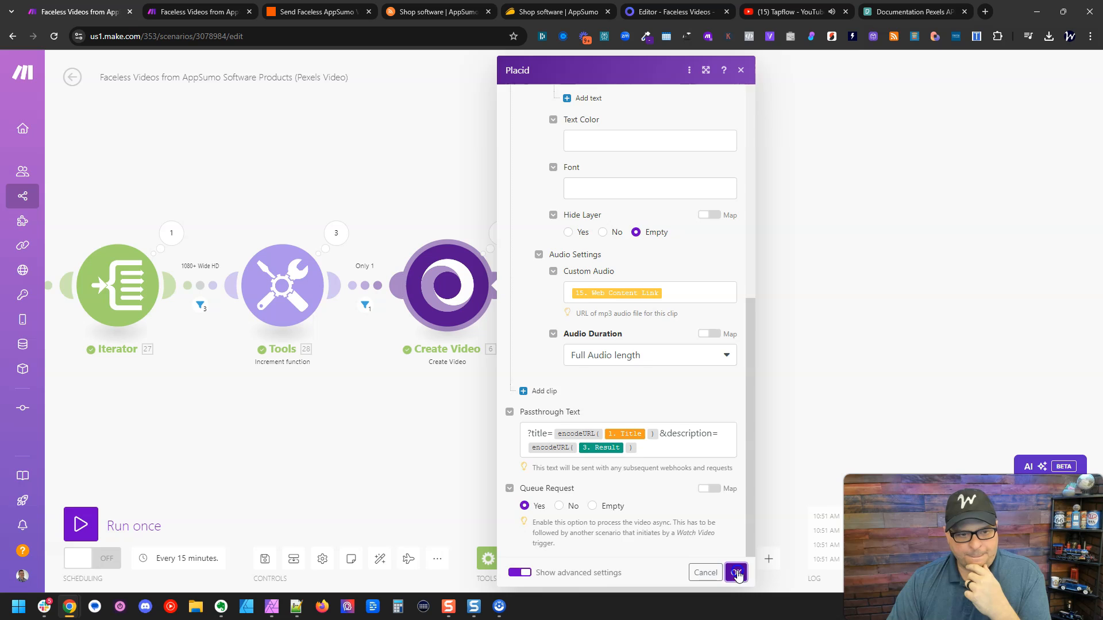
{"action": "left_click", "coordinate": [380, 559]}
{"action": "left_click", "coordinate": [265, 559]}
Set the RSS module to start from the feed item "Insighto.ai - AI Chatbot & Voice Agents for GHL, WhatsApp, SMS and More".
{"action": "right_click", "coordinate": [115, 313]}
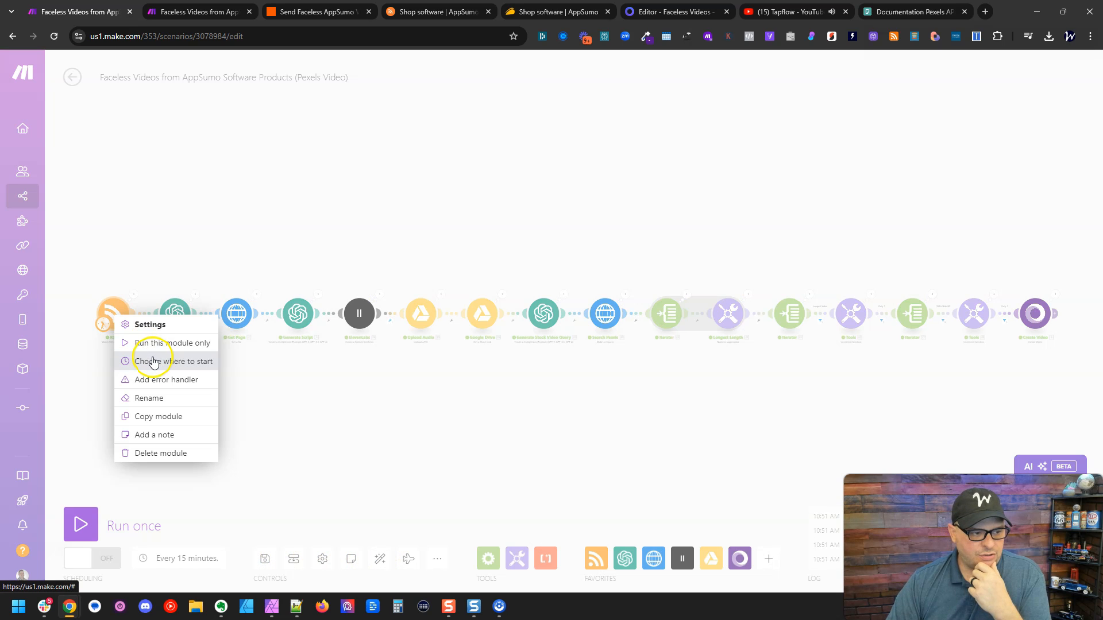
{"action": "left_click", "coordinate": [153, 361]}
{"action": "left_click", "coordinate": [152, 358]}
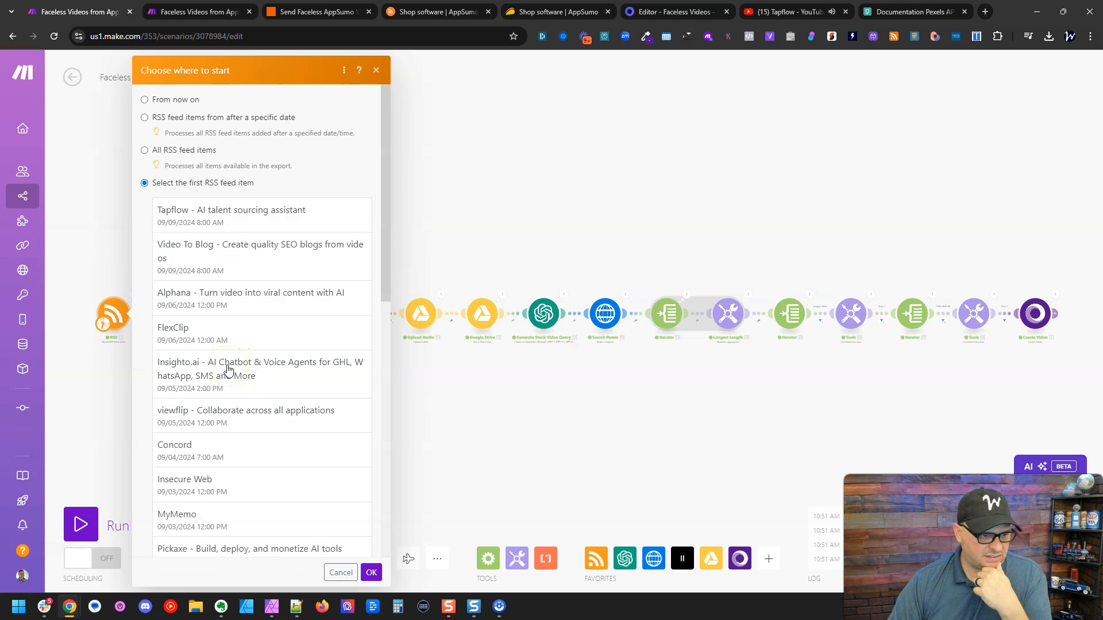
{"action": "left_click", "coordinate": [228, 369]}
{"action": "left_click", "coordinate": [372, 572]}
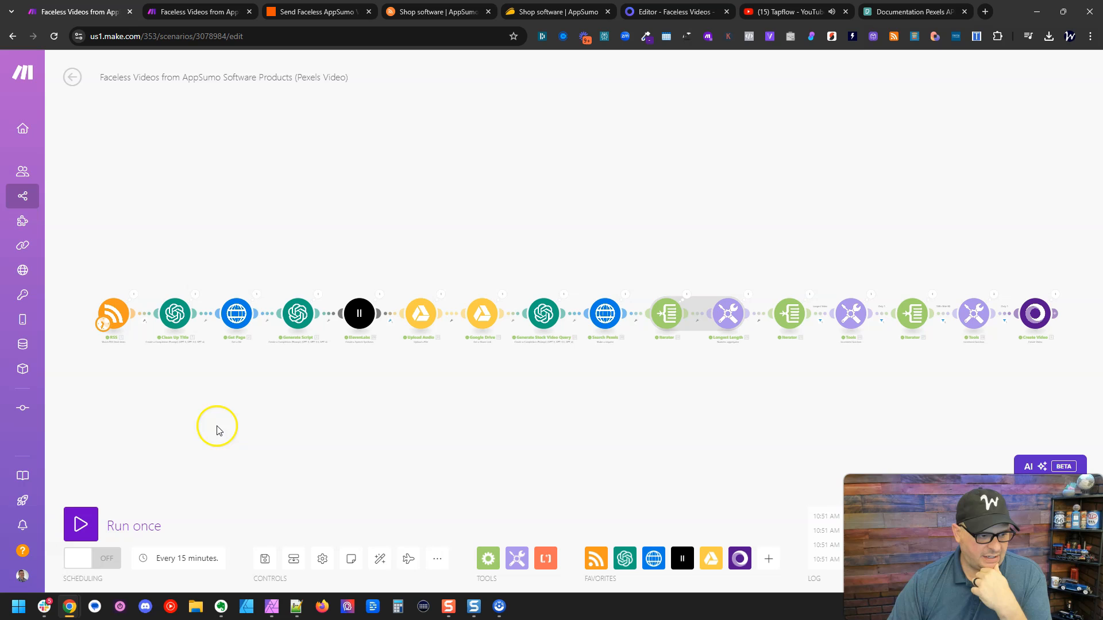
Run the Pexels Video scenario once and save it.
{"action": "left_click", "coordinate": [85, 524]}
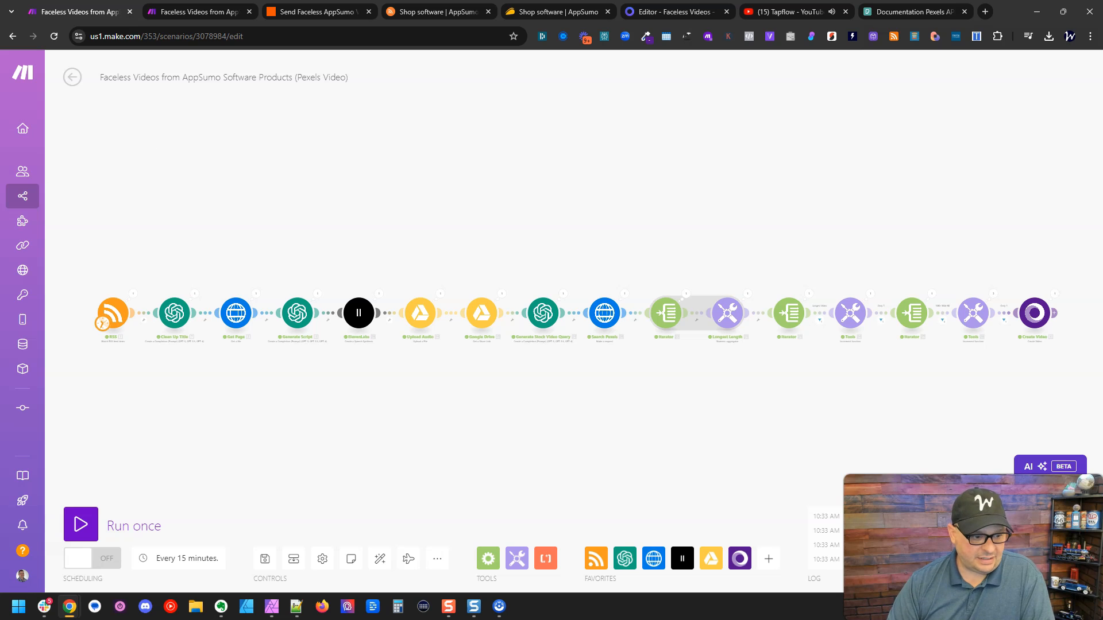
{"action": "left_click", "coordinate": [265, 559]}
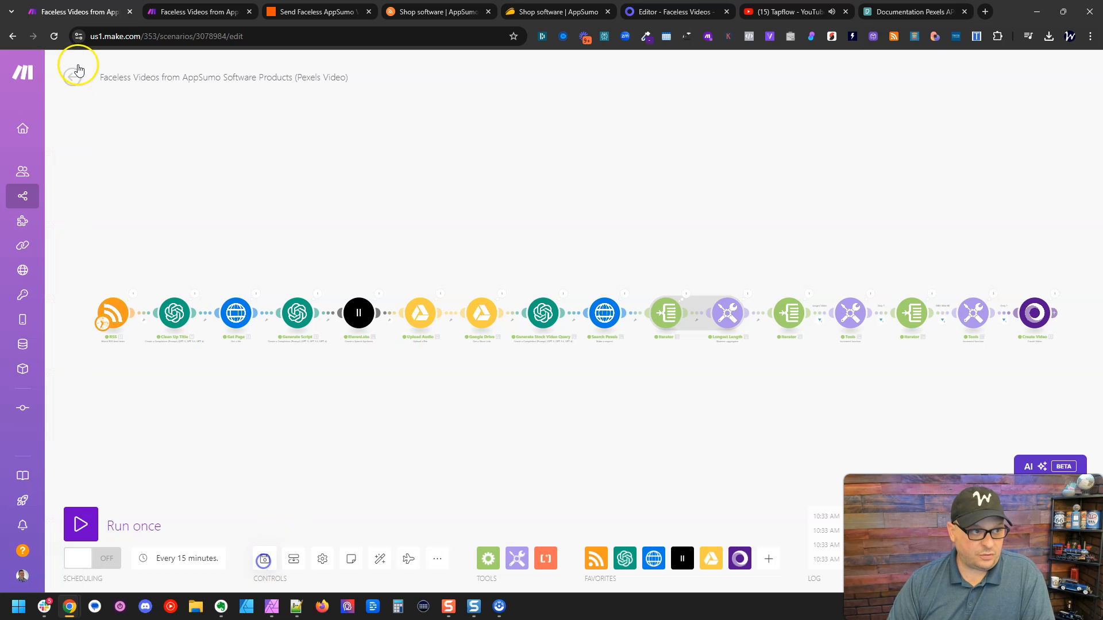
Switch to Placid and check the status and credits of the newest video in the Faceless Videos project's video log.
{"action": "key", "text": "ctrl+Tab"}
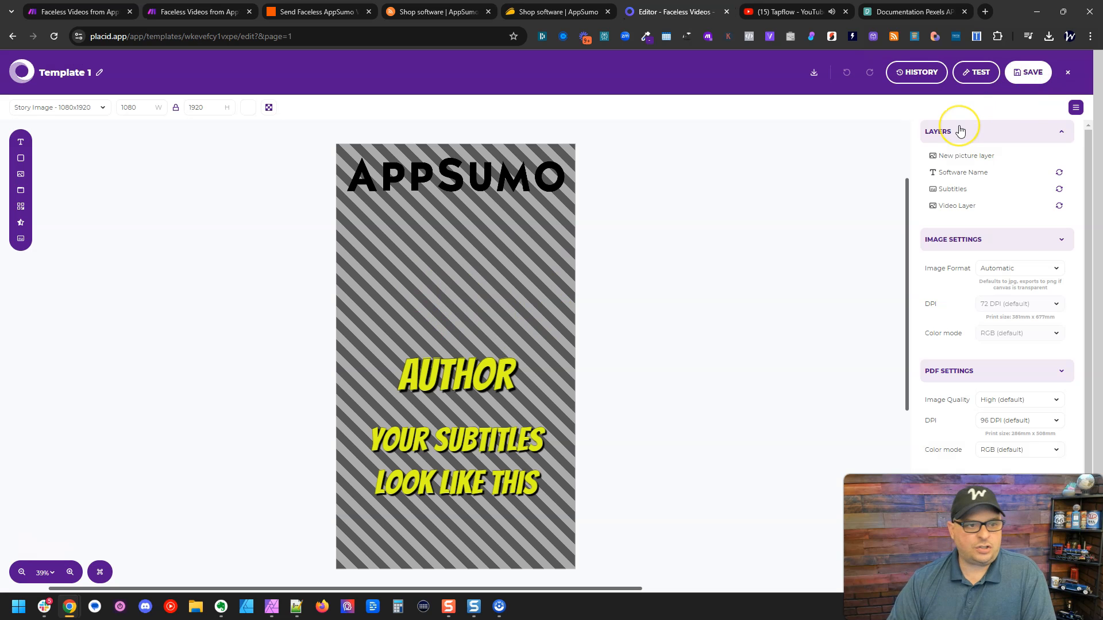
{"action": "left_click", "coordinate": [1068, 71]}
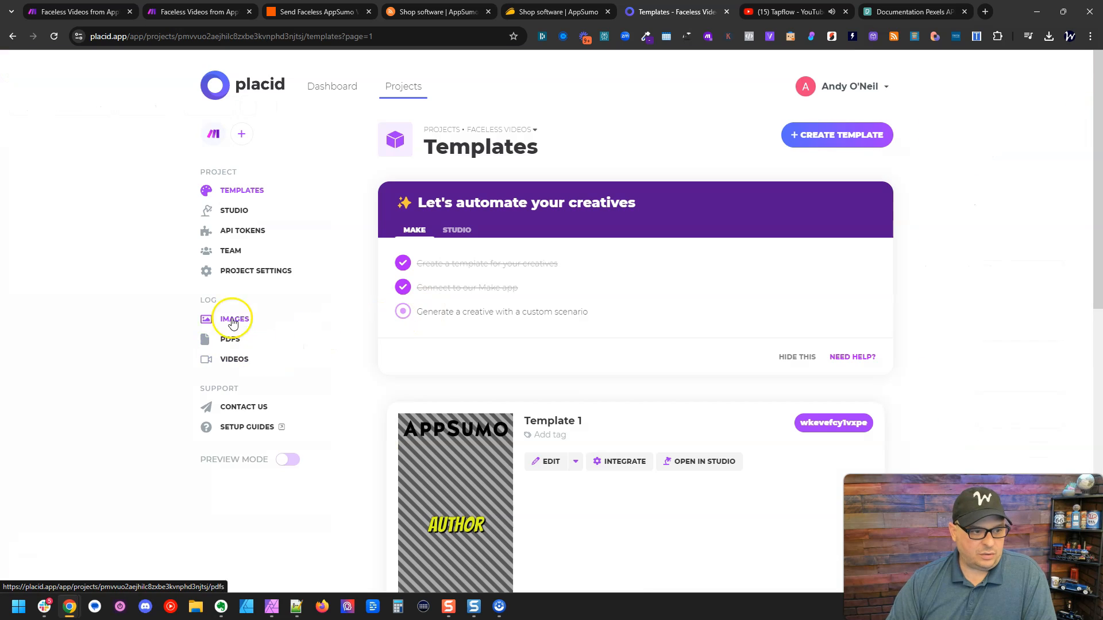
{"action": "left_click", "coordinate": [235, 359]}
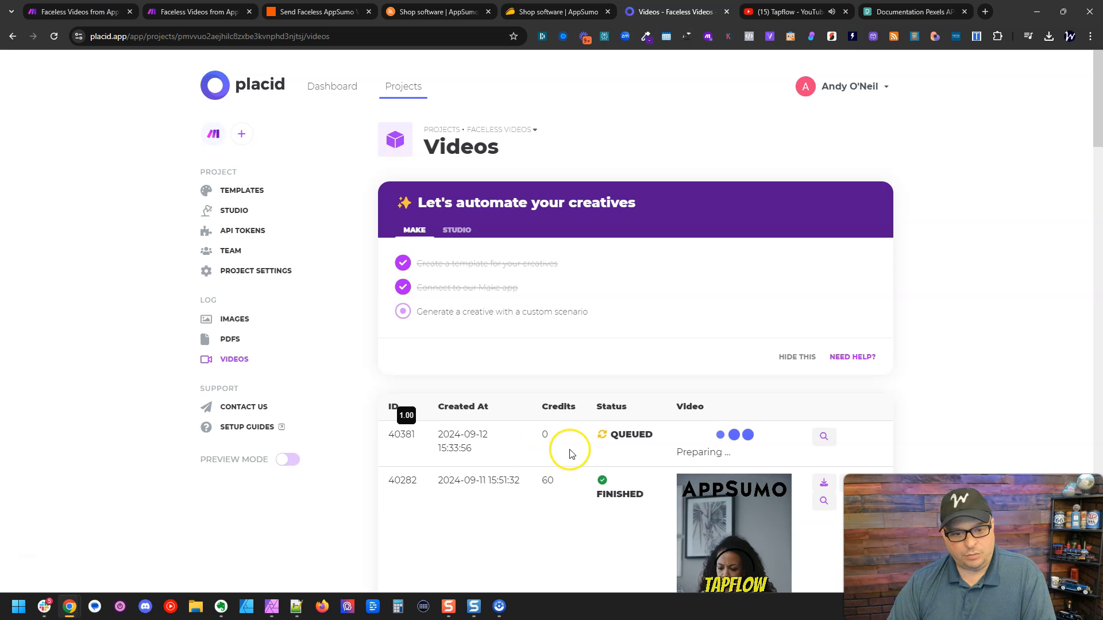
{"action": "scroll", "coordinate": [597, 442], "scroll_direction": "down", "scroll_amount": 3}
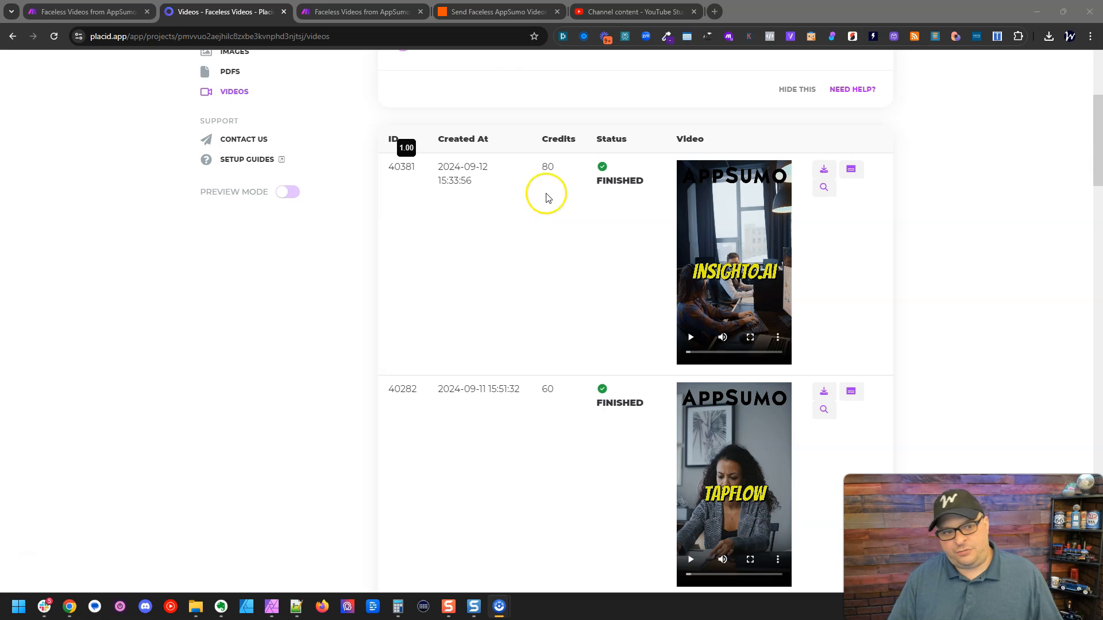
{"action": "double_click", "coordinate": [548, 167]}
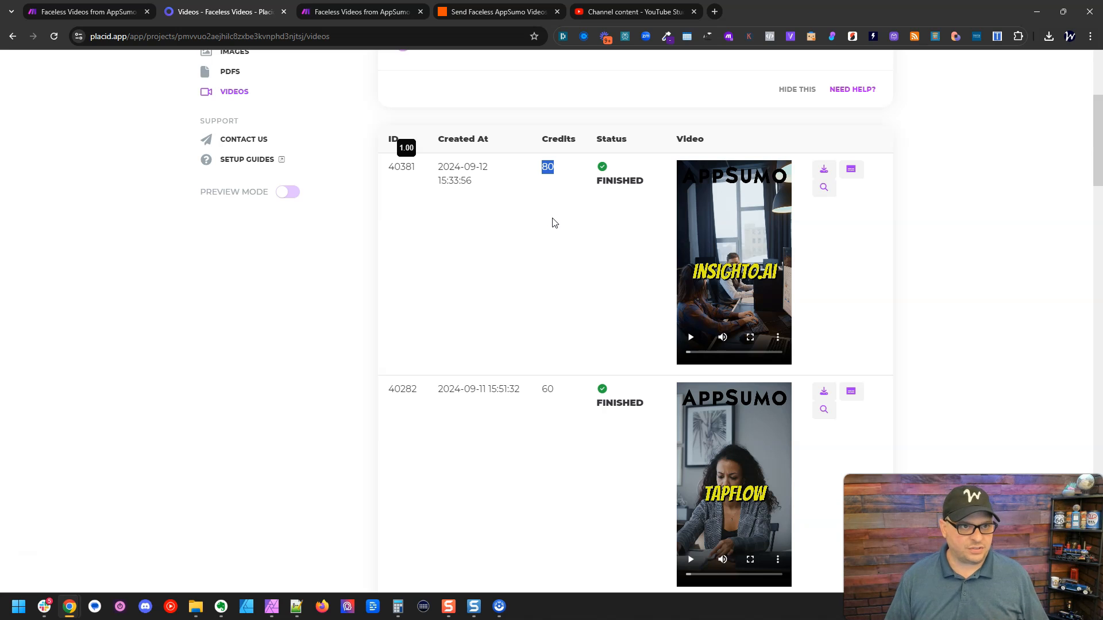
In the Part 2 scenario, inspect the Watch for Finished Videos output and select its full passthrough text in the enlarged view.
{"action": "left_click", "coordinate": [362, 11]}
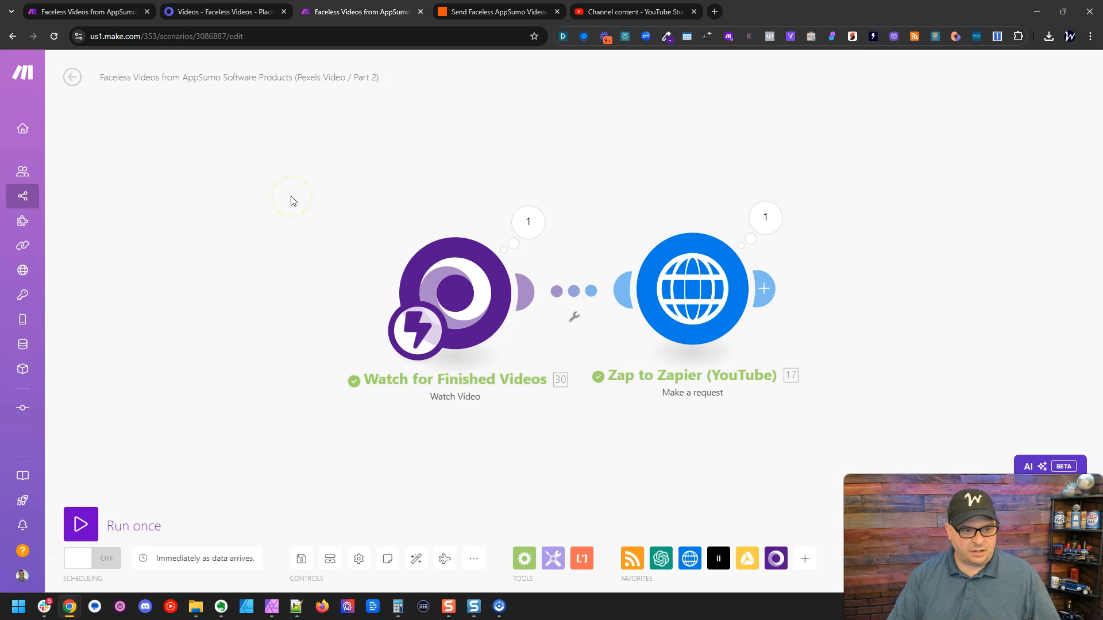
{"action": "left_click", "coordinate": [525, 226]}
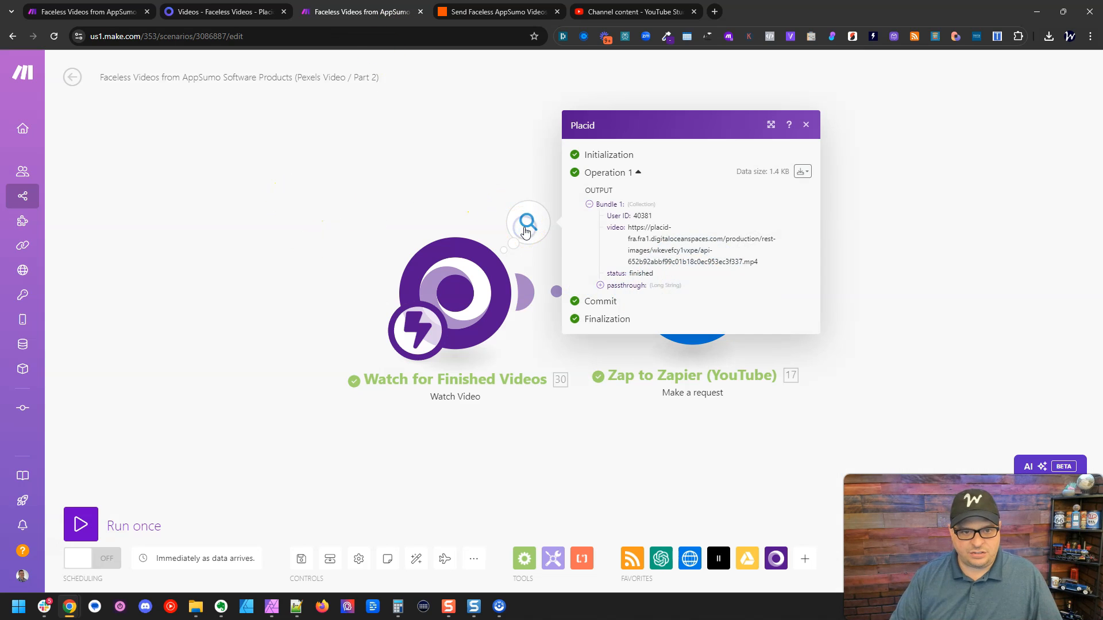
{"action": "left_click", "coordinate": [629, 285]}
{"action": "triple_click", "coordinate": [642, 269]}
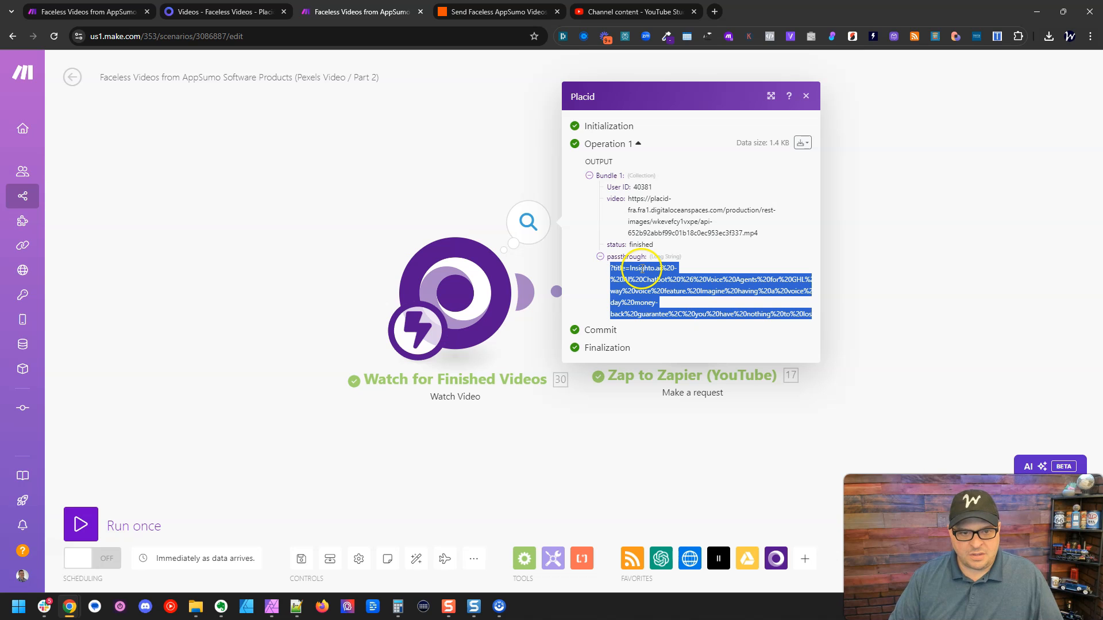
{"action": "left_click", "coordinate": [771, 96]}
{"action": "left_click", "coordinate": [646, 251]}
{"action": "triple_click", "coordinate": [645, 251]}
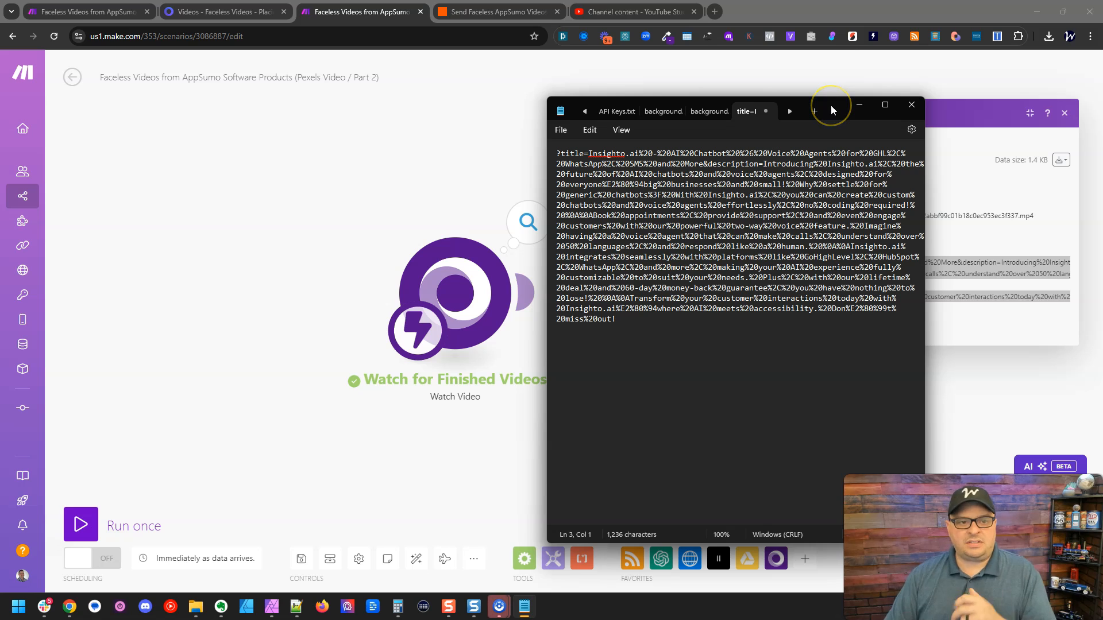
In the Notepad copy of the passthrough text, highlight the encoded title value between ?title= and &description.
{"action": "left_click_drag", "start_coordinate": [561, 154], "coordinate": [581, 156]}
{"action": "left_click", "coordinate": [588, 152]}
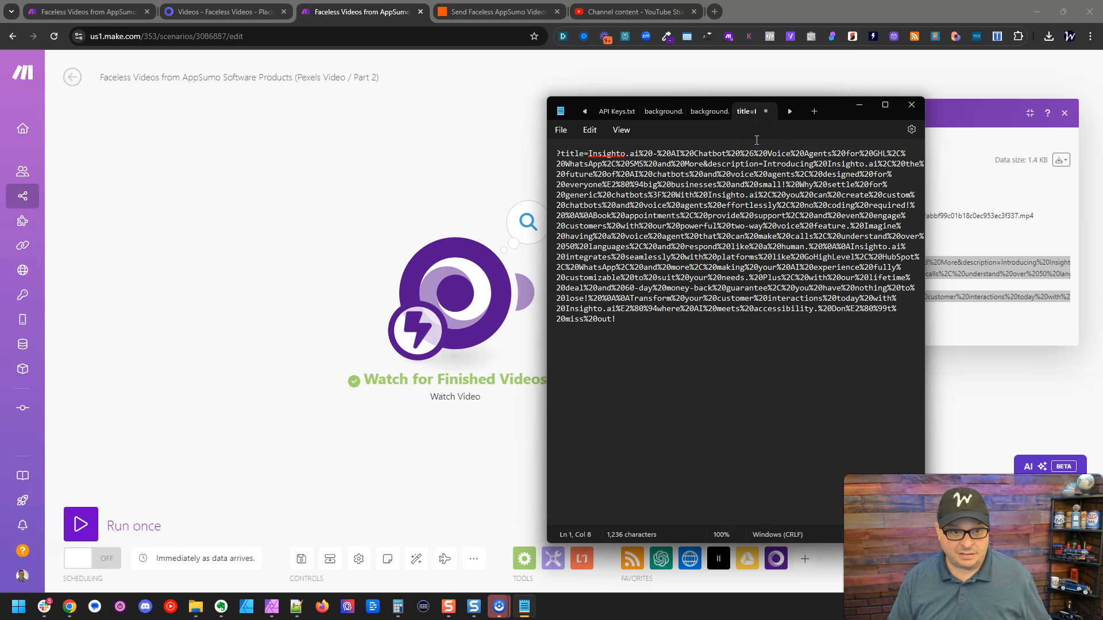
{"action": "key", "text": "ctrl+shift+Right"}
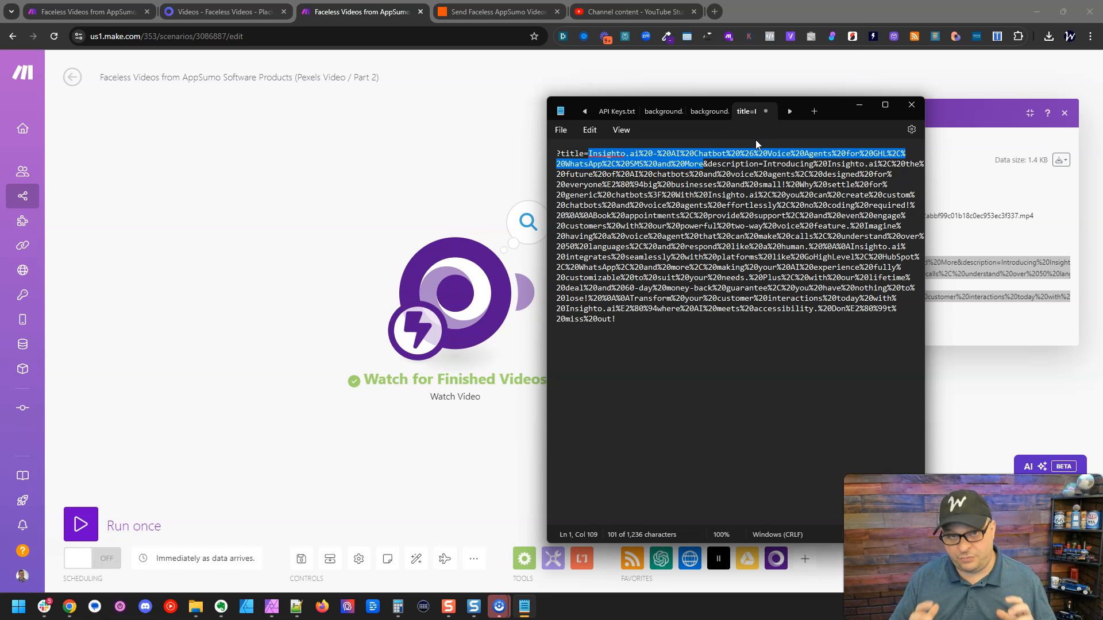
In the Notepad copy of the passthrough text, highlight from the description parameter to the end, and return to the Make scenario.
{"action": "key", "text": "Right"}
{"action": "key", "text": "Right"}
{"action": "key", "text": "ctrl+shift+Right"}
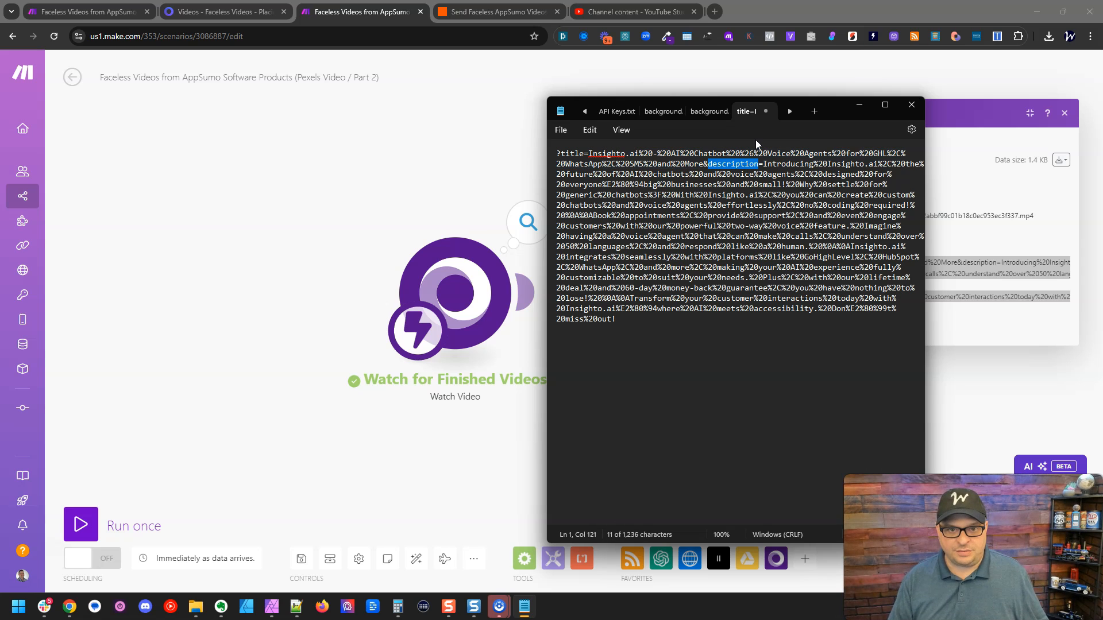
{"action": "key", "text": "ctrl+shift+End"}
{"action": "left_click", "coordinate": [971, 249]}
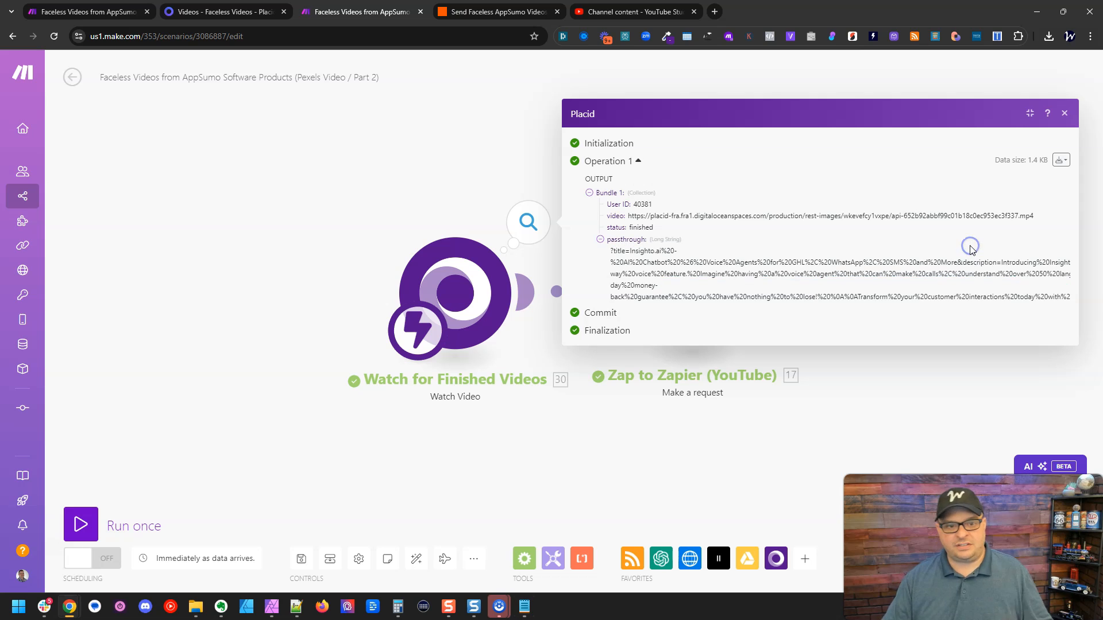
Open the Zap to Zapier (YouTube) request settings, and in the Zapier Zap view the Catch Hook trigger's webhook URL.
{"action": "left_click_drag", "start_coordinate": [504, 161], "coordinate": [307, 131]}
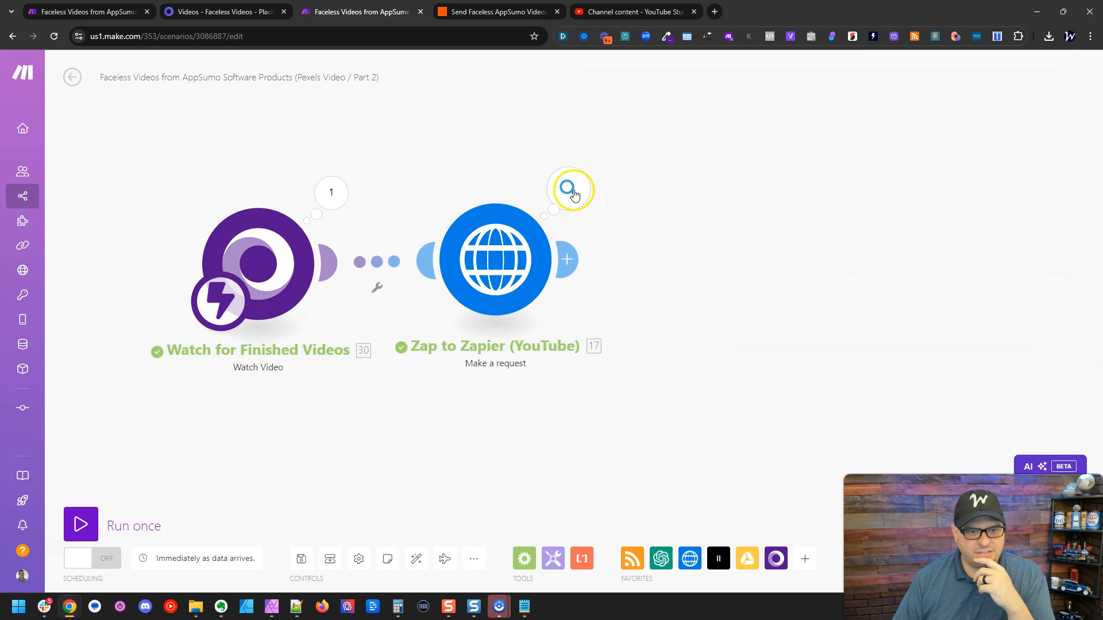
{"action": "left_click", "coordinate": [524, 245]}
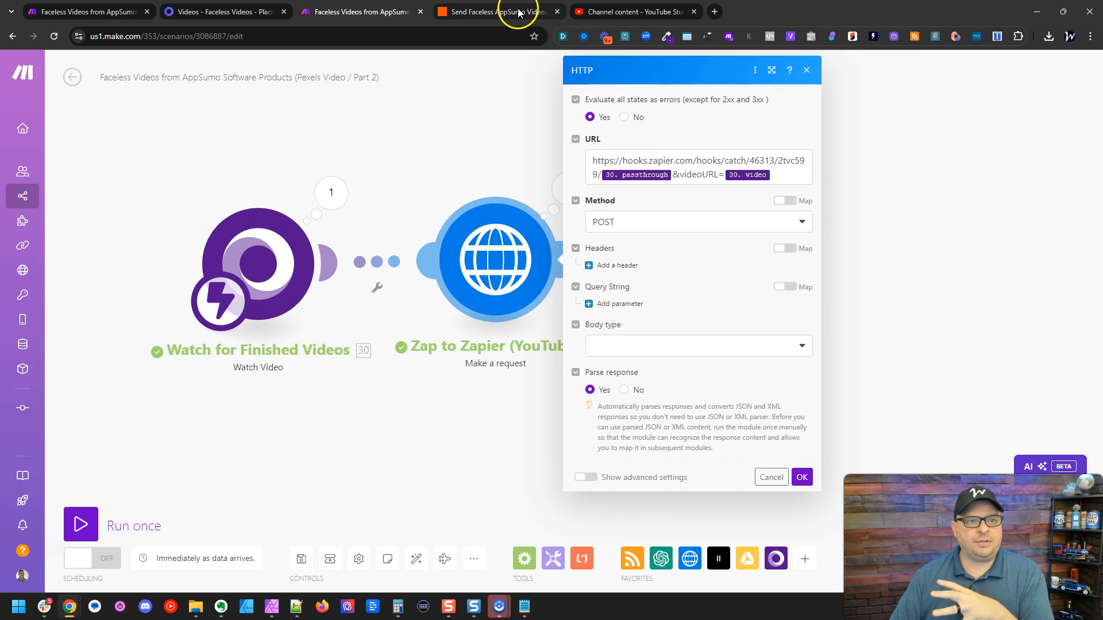
{"action": "left_click", "coordinate": [500, 12]}
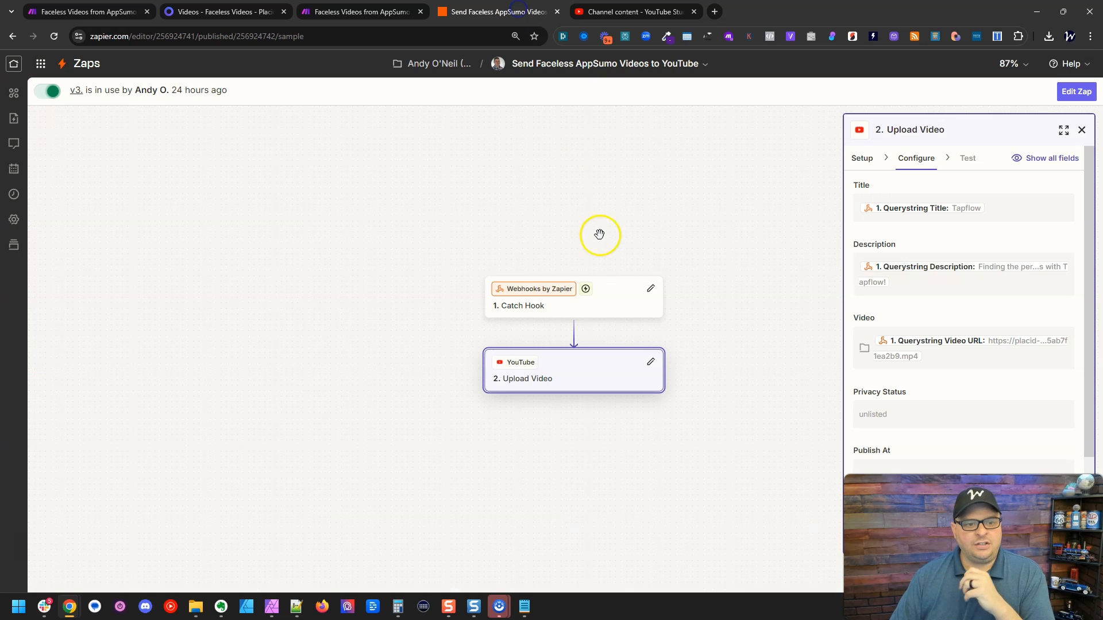
{"action": "left_click", "coordinate": [652, 289]}
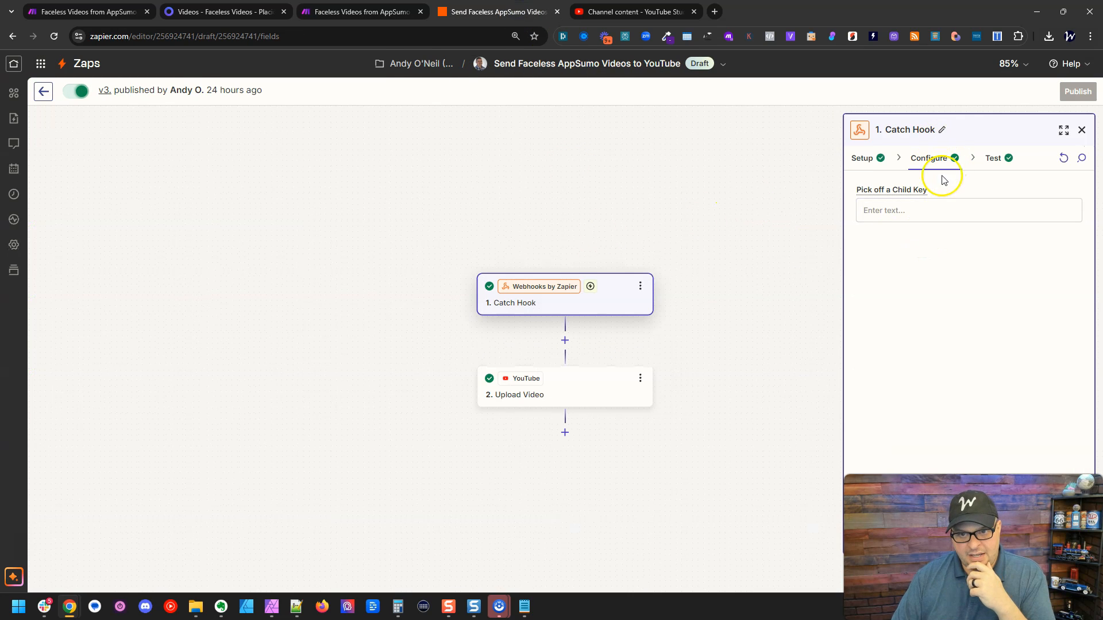
{"action": "left_click", "coordinate": [931, 161]}
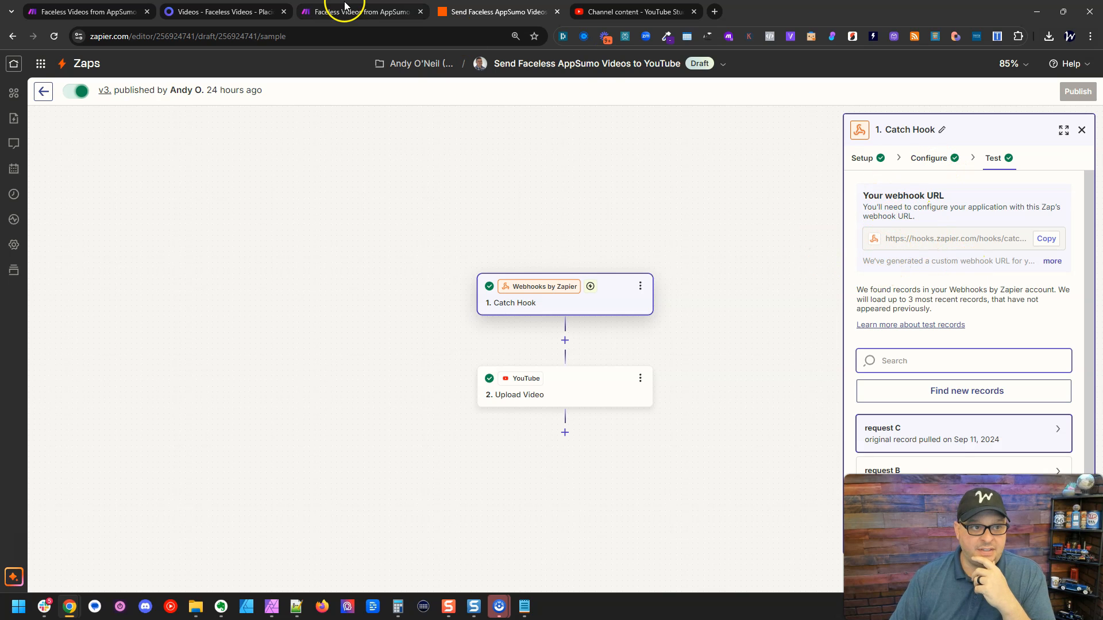
Back in Make, inspect the HTTP request URL with its mapped passthrough and videoURL values, and accept the module settings.
{"action": "left_click", "coordinate": [367, 11]}
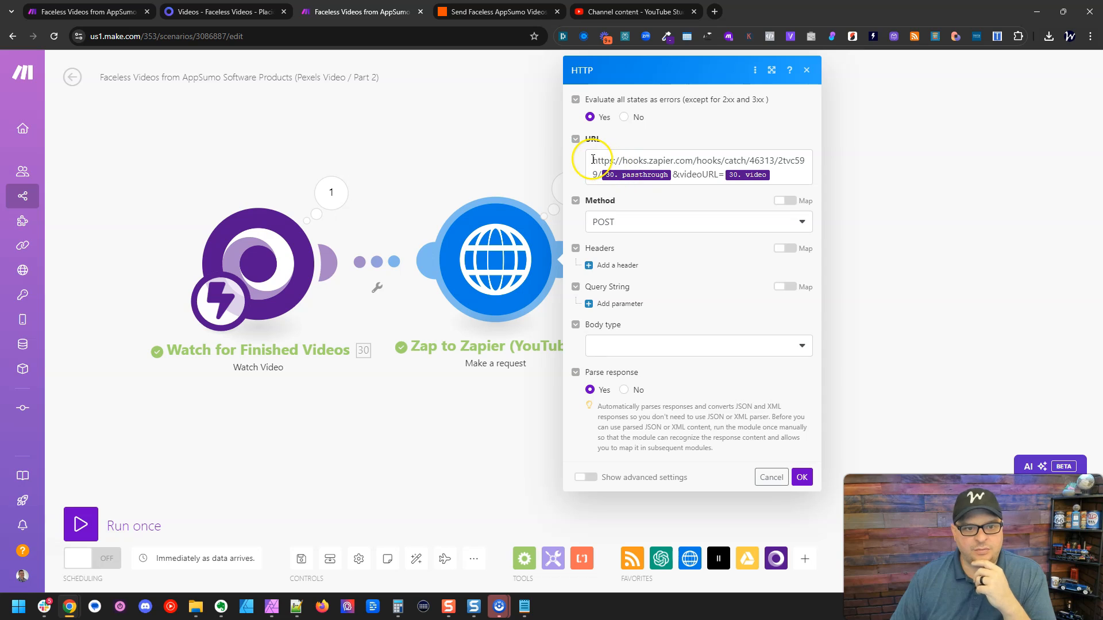
{"action": "left_click", "coordinate": [772, 171]}
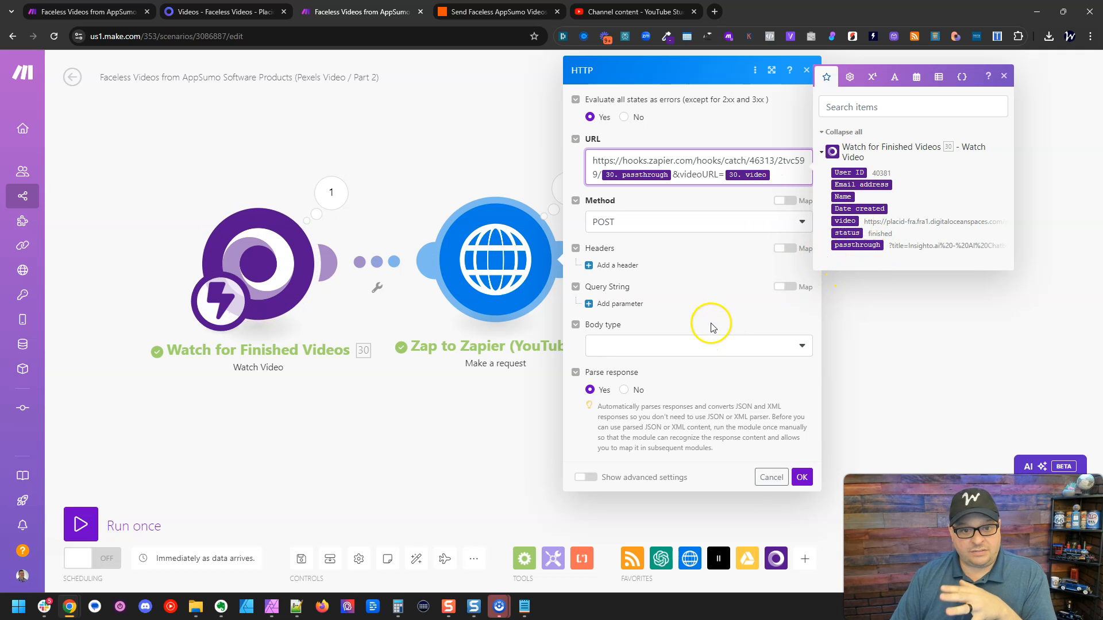
{"action": "left_click", "coordinate": [711, 326]}
{"action": "left_click", "coordinate": [802, 477]}
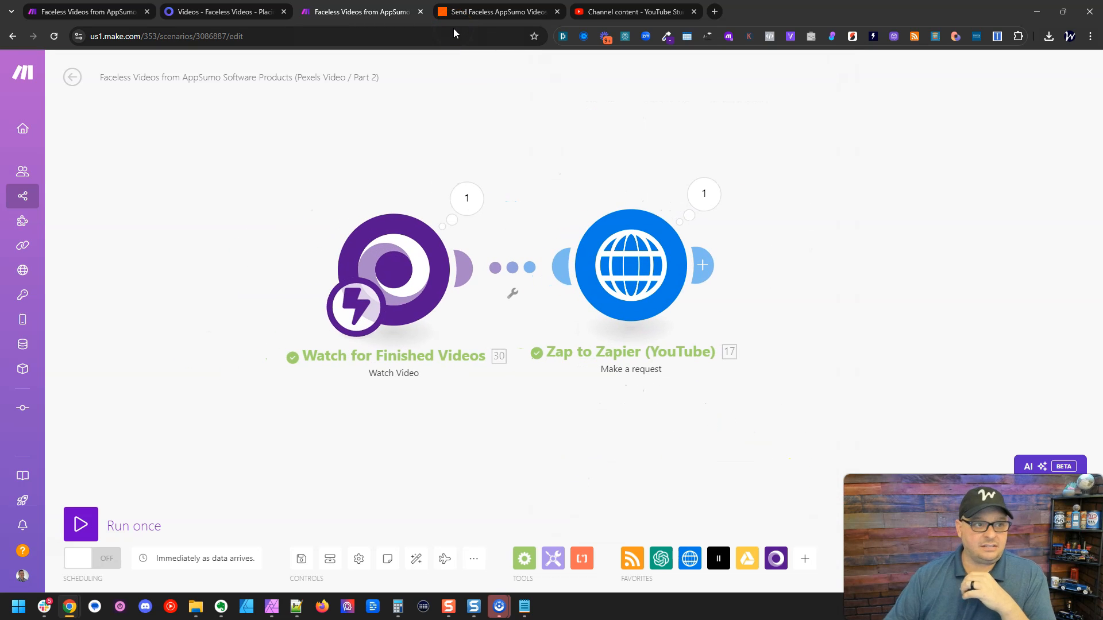
In Zapier, examine the Upload Video output of the Sep 12, 2024 run down to the Play Url and select that URL.
{"action": "left_click", "coordinate": [457, 12]}
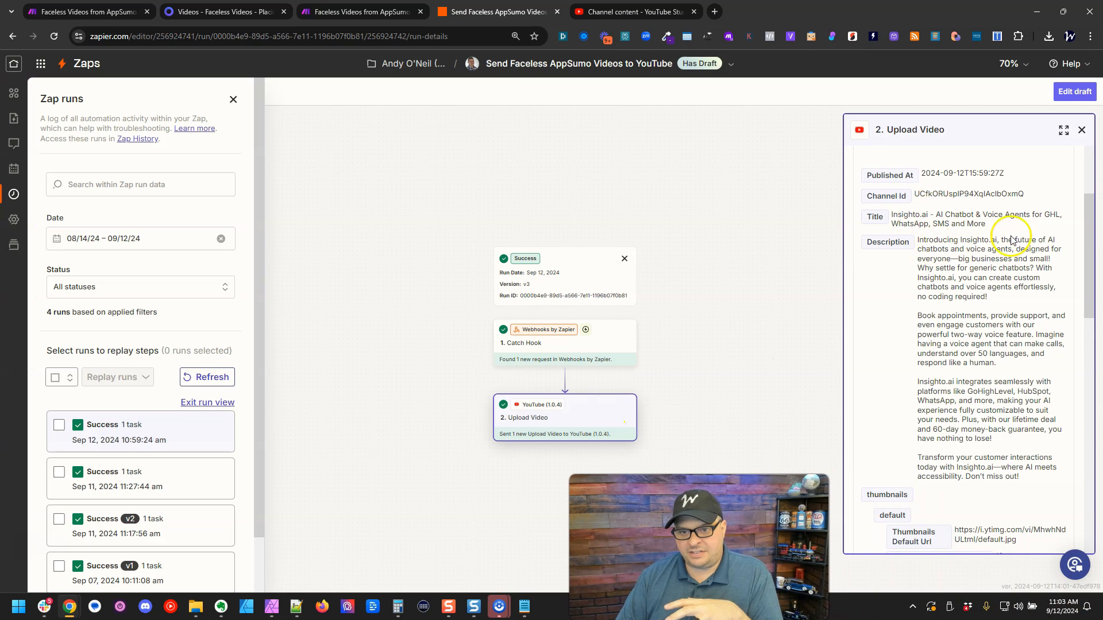
{"action": "scroll", "coordinate": [975, 292], "scroll_direction": "down", "scroll_amount": 1}
{"action": "scroll", "coordinate": [975, 292], "scroll_direction": "down", "scroll_amount": 5}
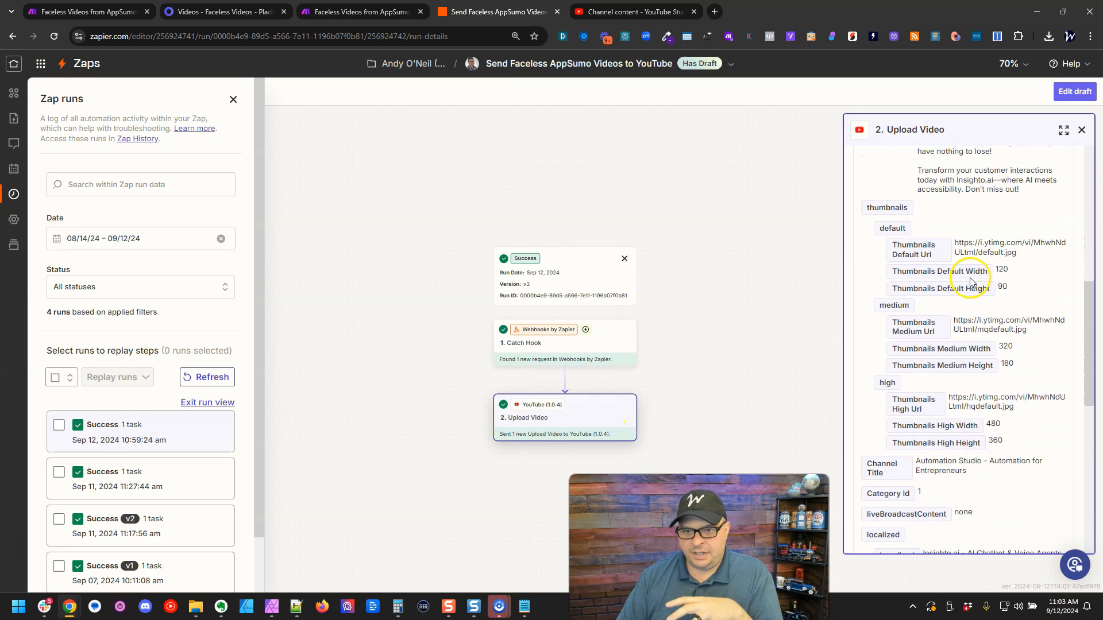
{"action": "scroll", "coordinate": [965, 278], "scroll_direction": "down", "scroll_amount": 10}
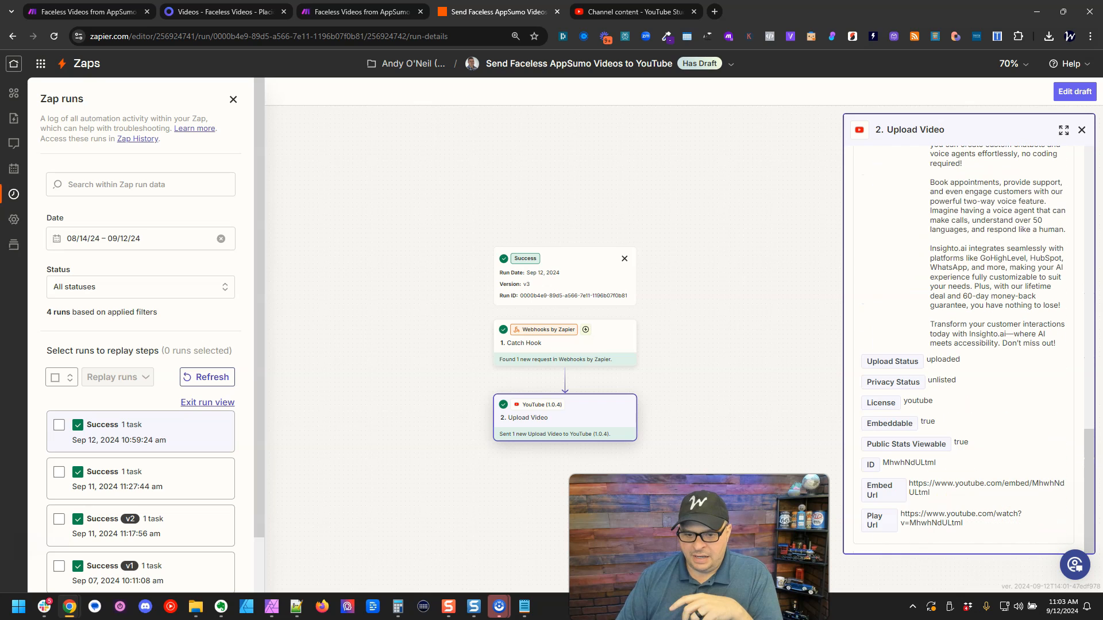
{"action": "triple_click", "coordinate": [902, 515]}
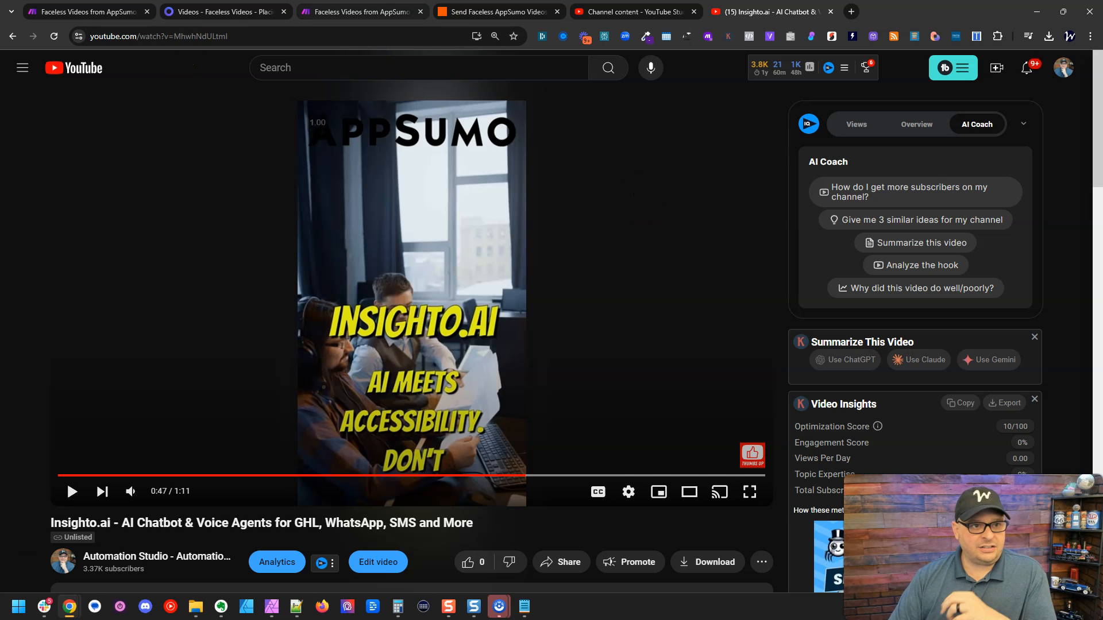
In the Zap run, check the Upload Status and the Catch Hook's querystring output, and return to the uploaded video on YouTube.
{"action": "left_click", "coordinate": [497, 12]}
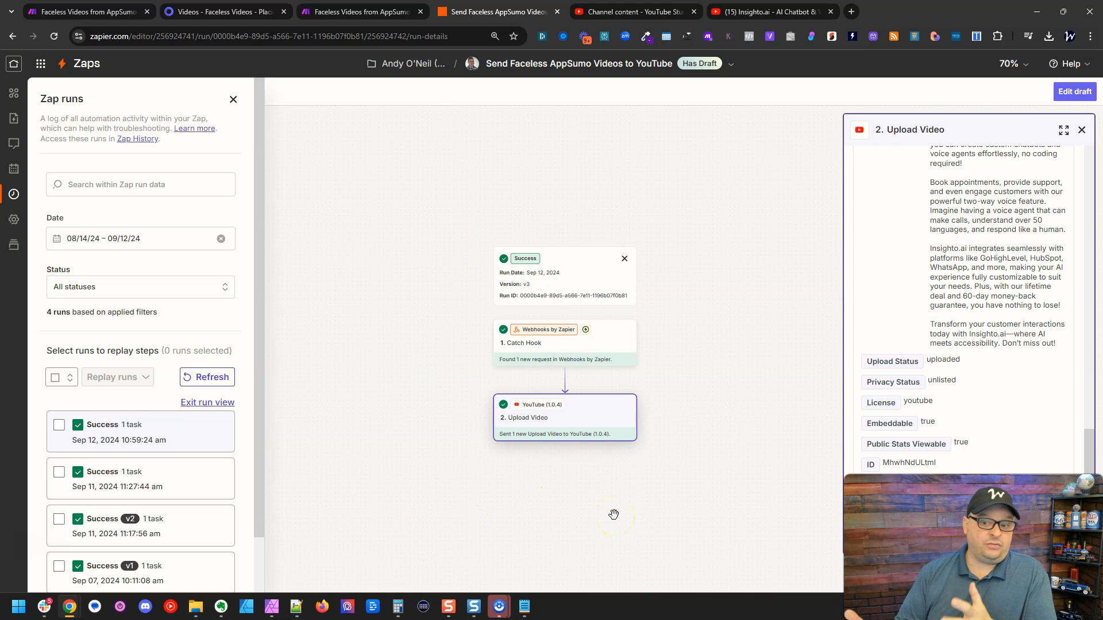
{"action": "double_click", "coordinate": [943, 359]}
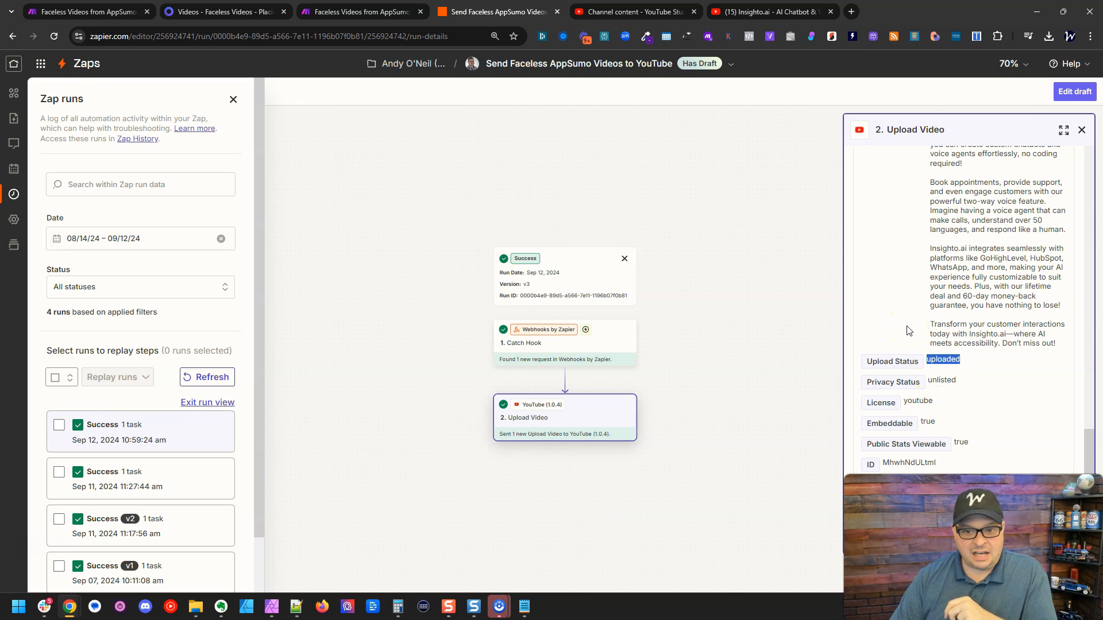
{"action": "left_click", "coordinate": [612, 338]}
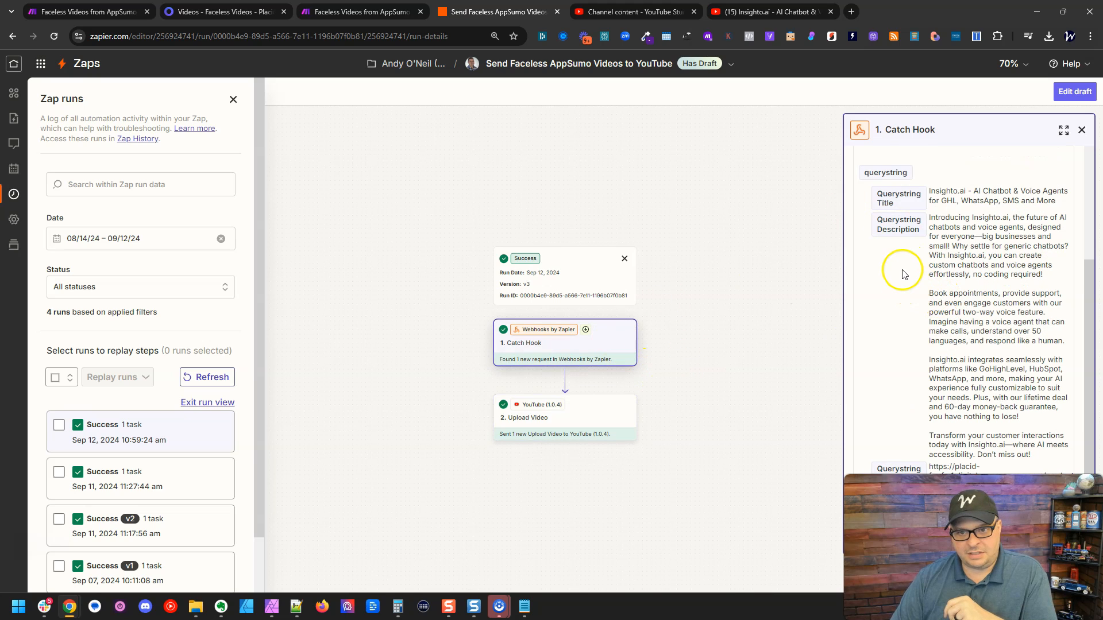
{"action": "scroll", "coordinate": [966, 315], "scroll_direction": "up", "scroll_amount": 3}
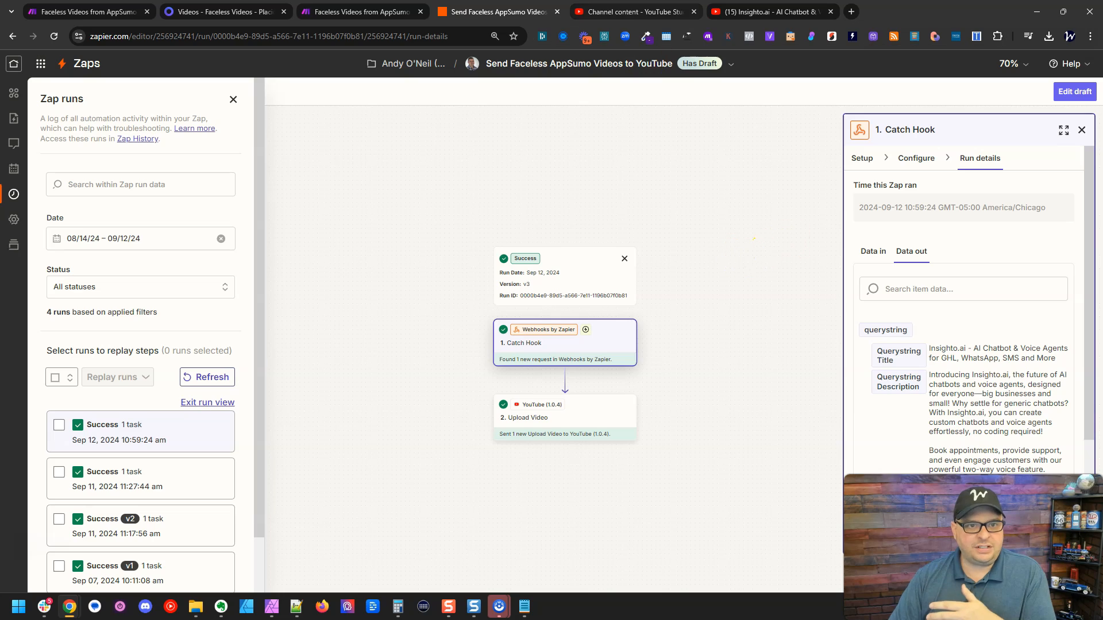
{"action": "left_click", "coordinate": [628, 12]}
{"action": "left_click", "coordinate": [754, 9]}
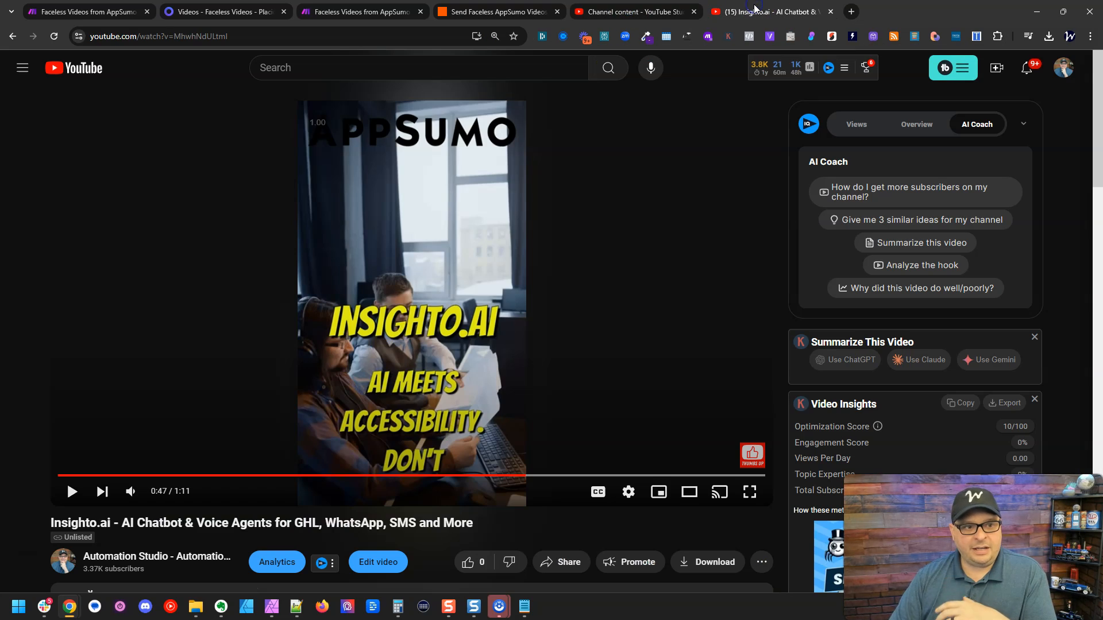